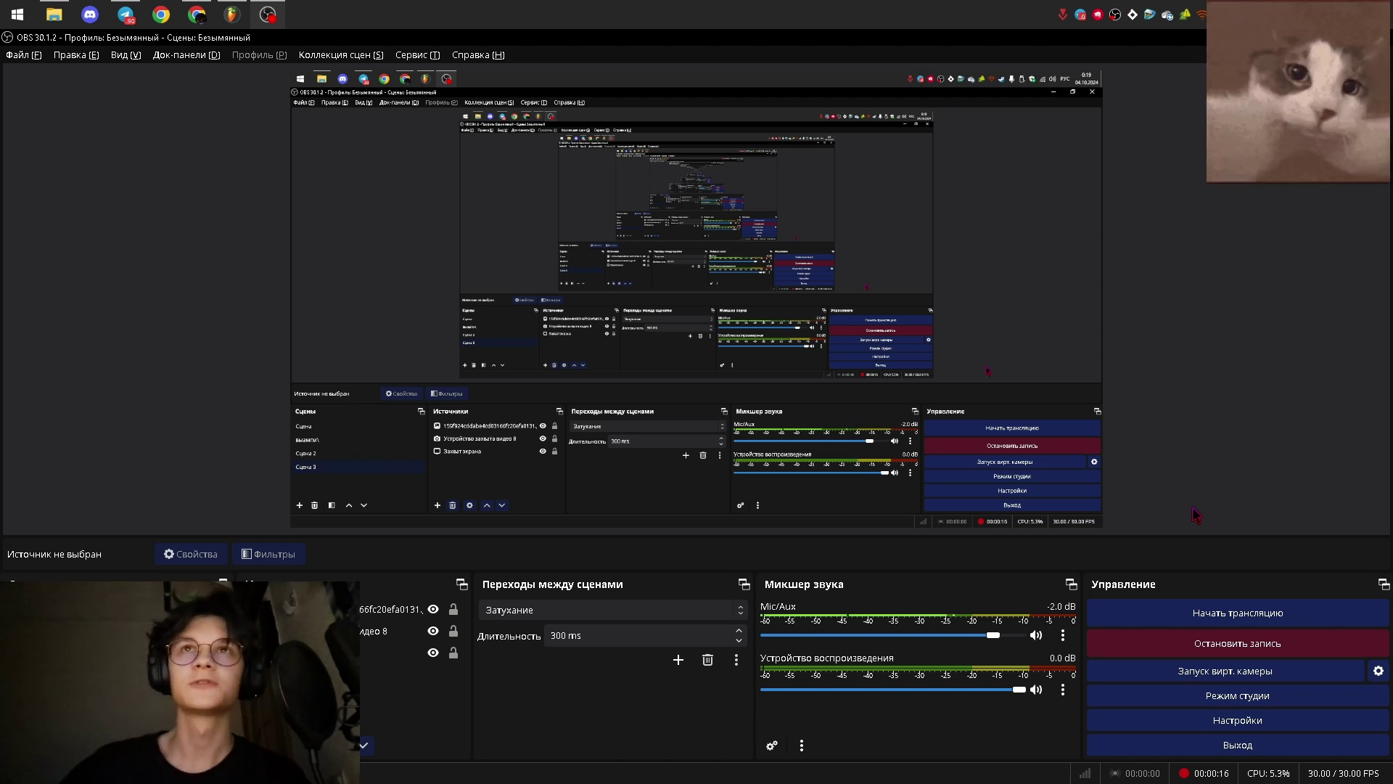
Switch to FL Studio, move the playhead back to 0:26:08 and listen to the arrangement
{"action": "key", "text": "alt+Tab"}
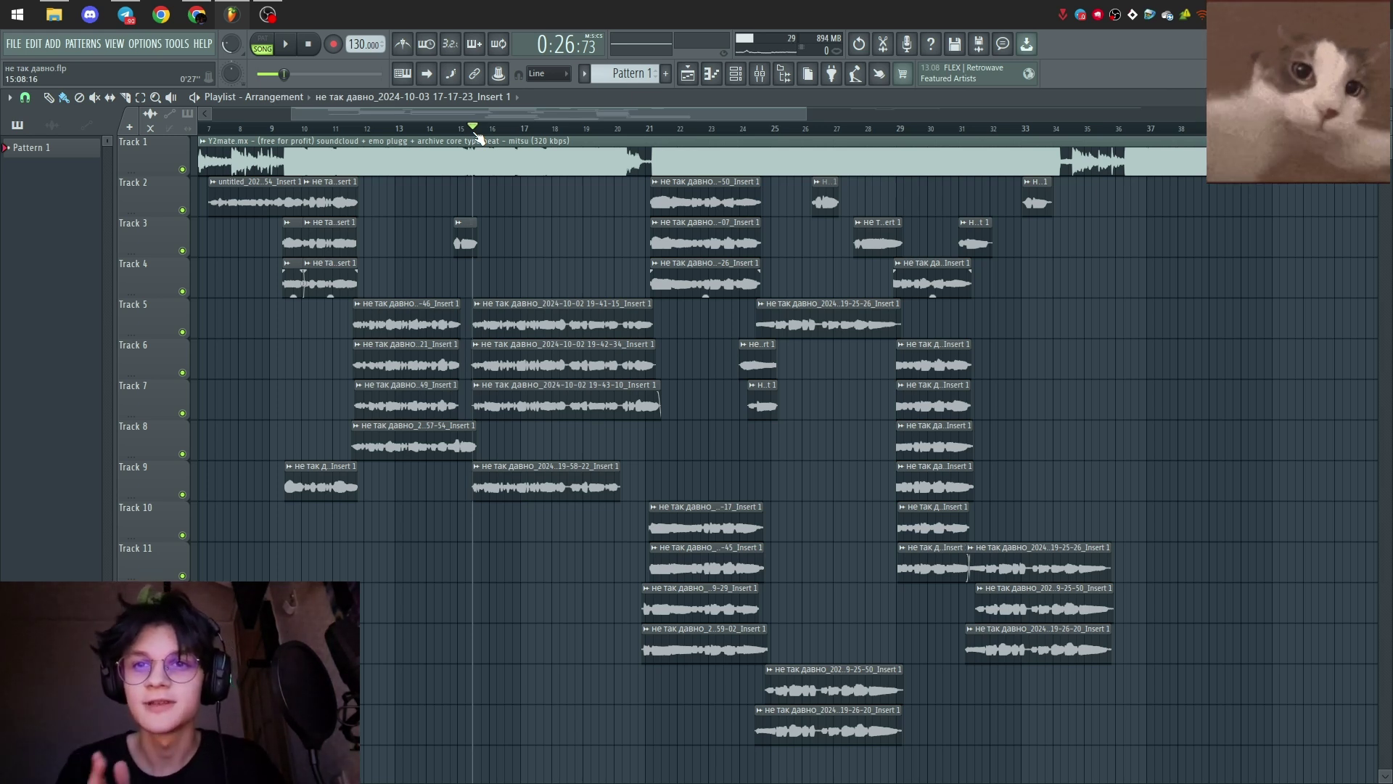
{"action": "left_click_drag", "start_coordinate": [473, 130], "coordinate": [462, 129]}
{"action": "left_click", "coordinate": [268, 14]}
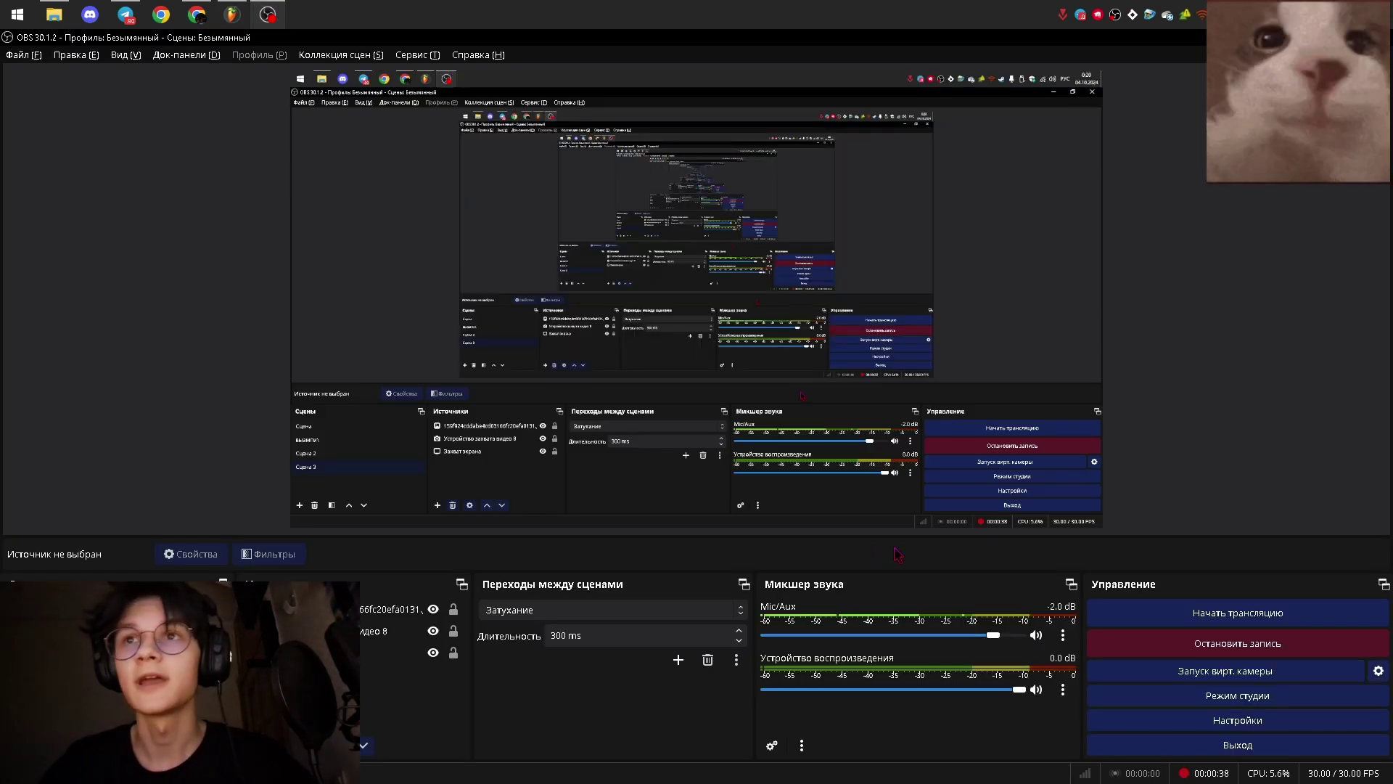
{"action": "key", "text": "alt+Tab"}
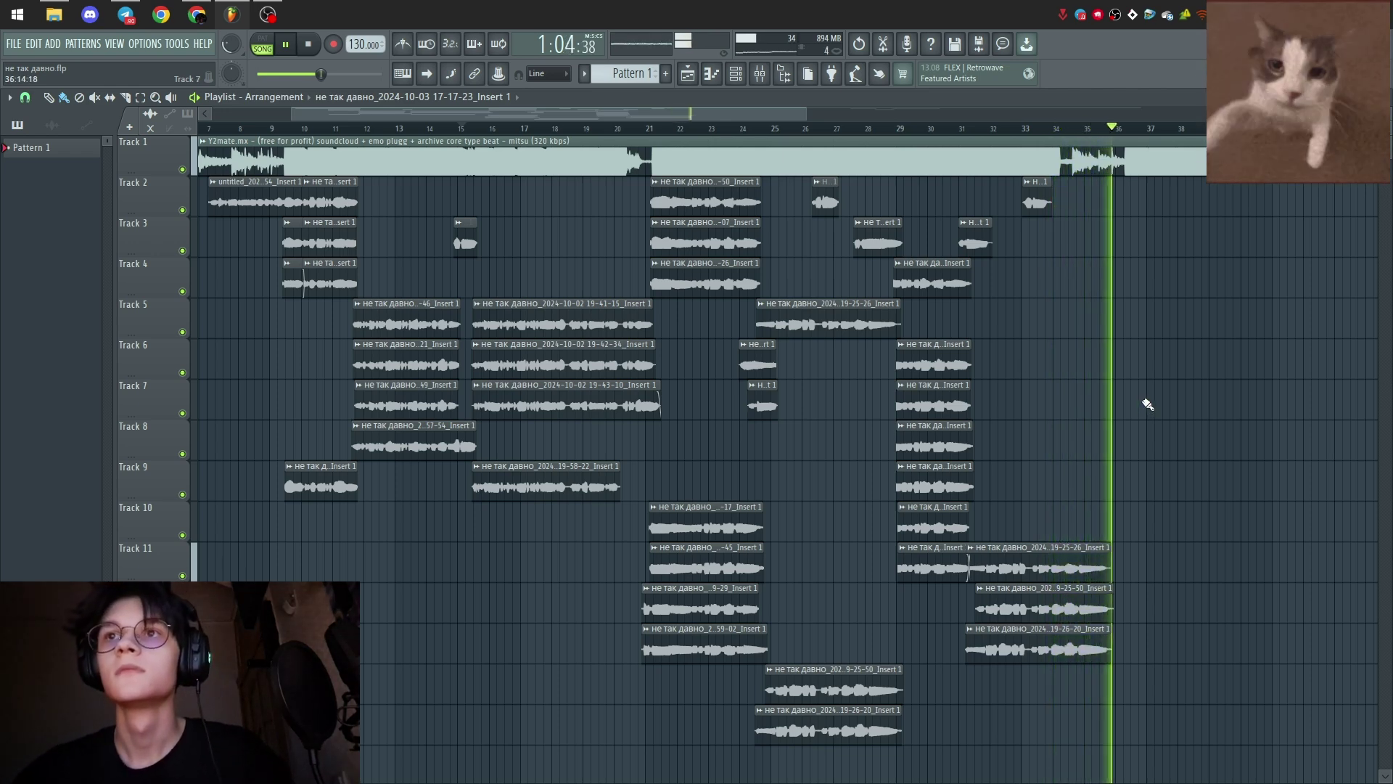
{"action": "key", "text": "alt+Tab"}
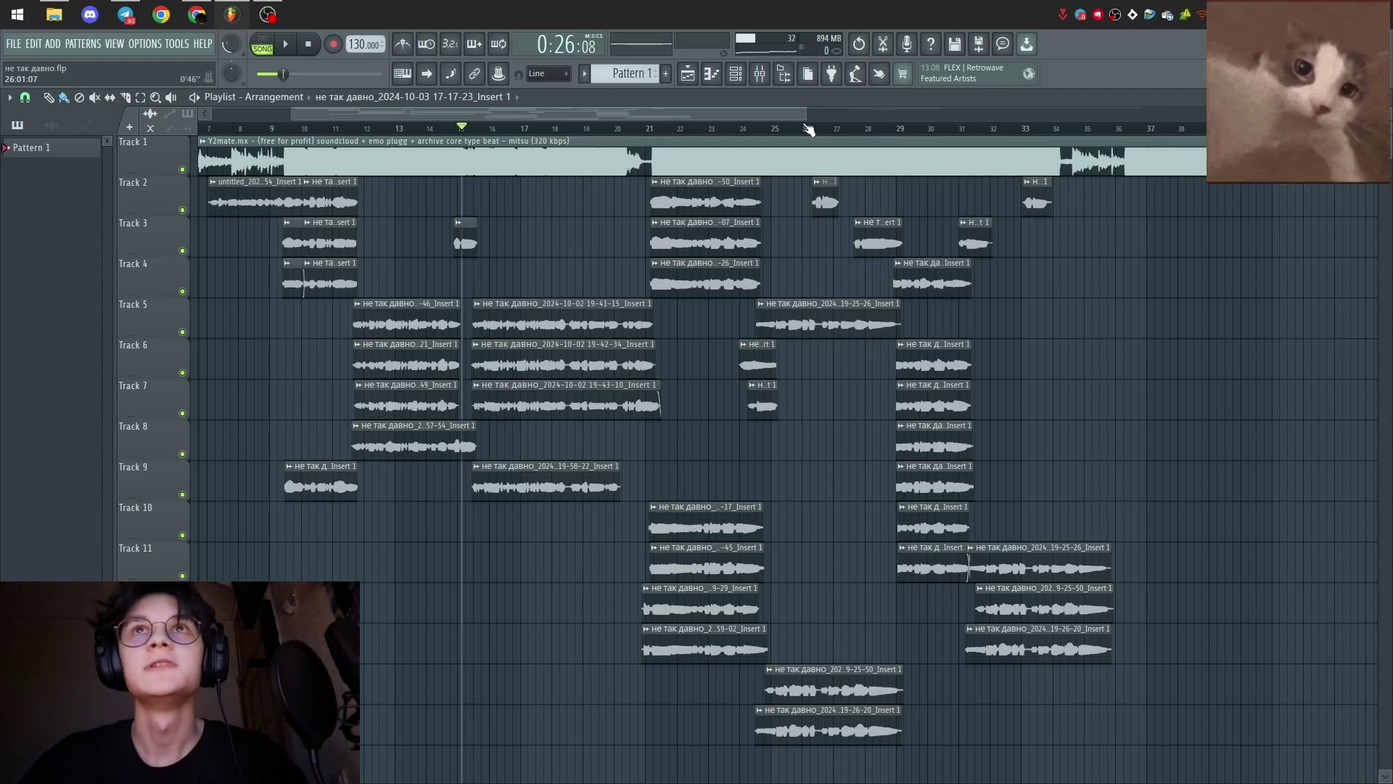
Look over the layout of the beat and the layered vocal clips across the playlist tracks
{"action": "scroll", "coordinate": [802, 123], "scroll_direction": "down", "scroll_amount": 2}
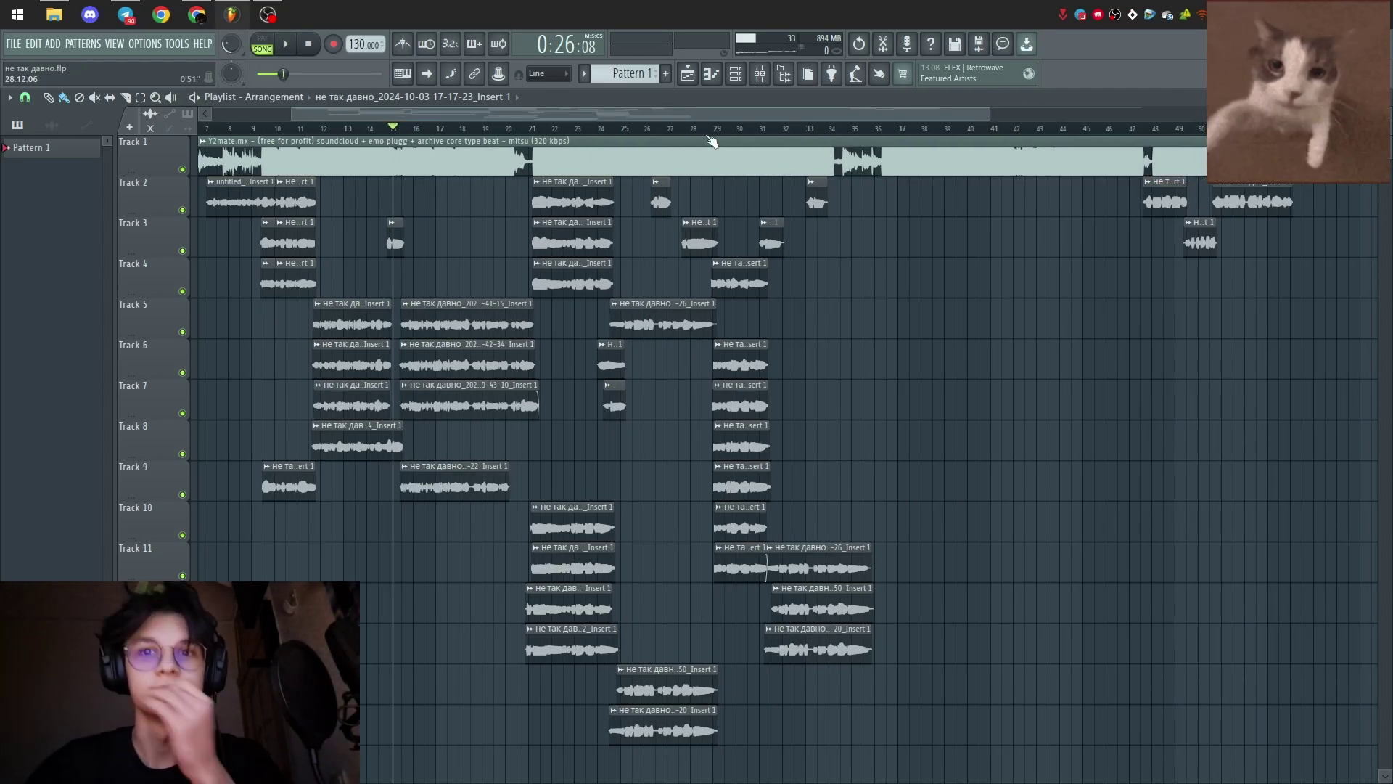
{"action": "left_click_drag", "start_coordinate": [438, 270], "coordinate": [623, 282]}
{"action": "scroll", "coordinate": [993, 109], "scroll_direction": "right", "scroll_amount": 2}
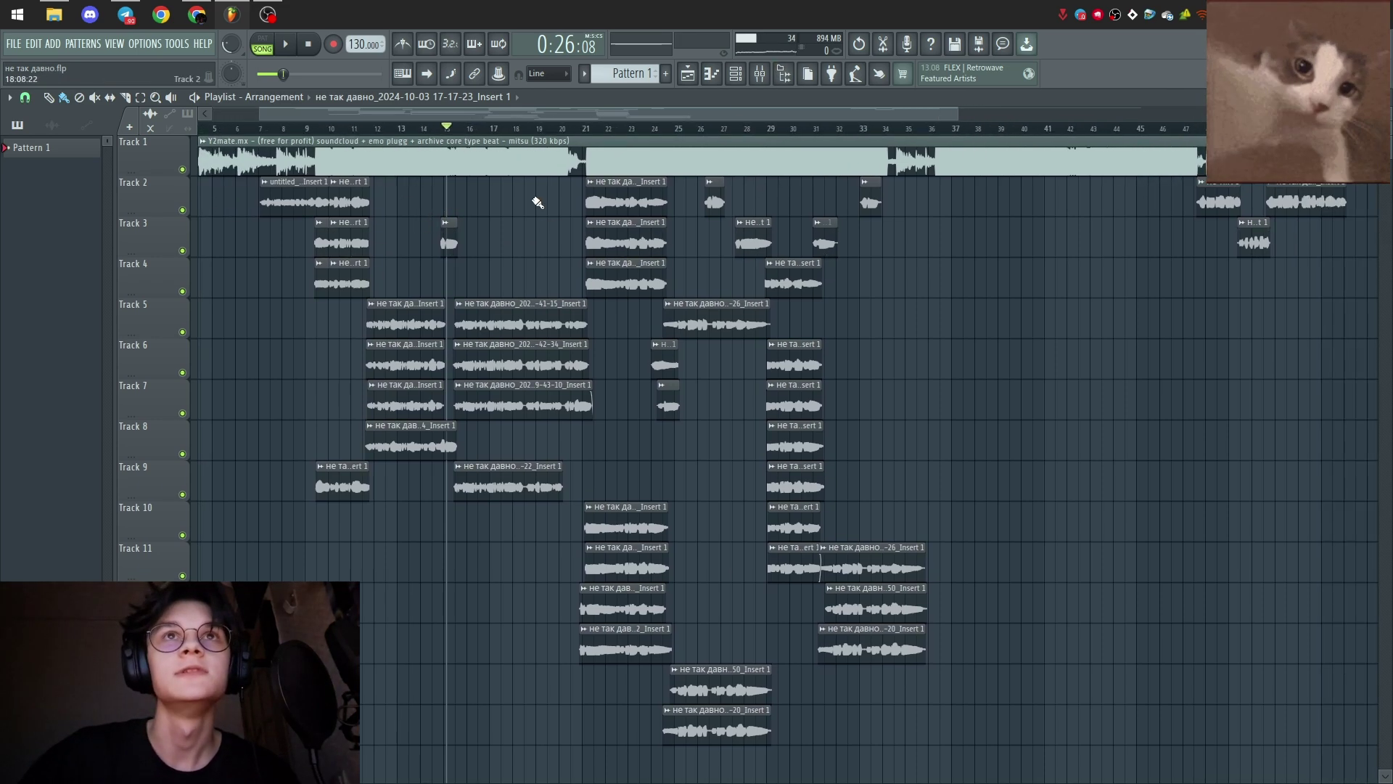
{"action": "scroll", "coordinate": [613, 222], "scroll_direction": "up", "scroll_amount": 5}
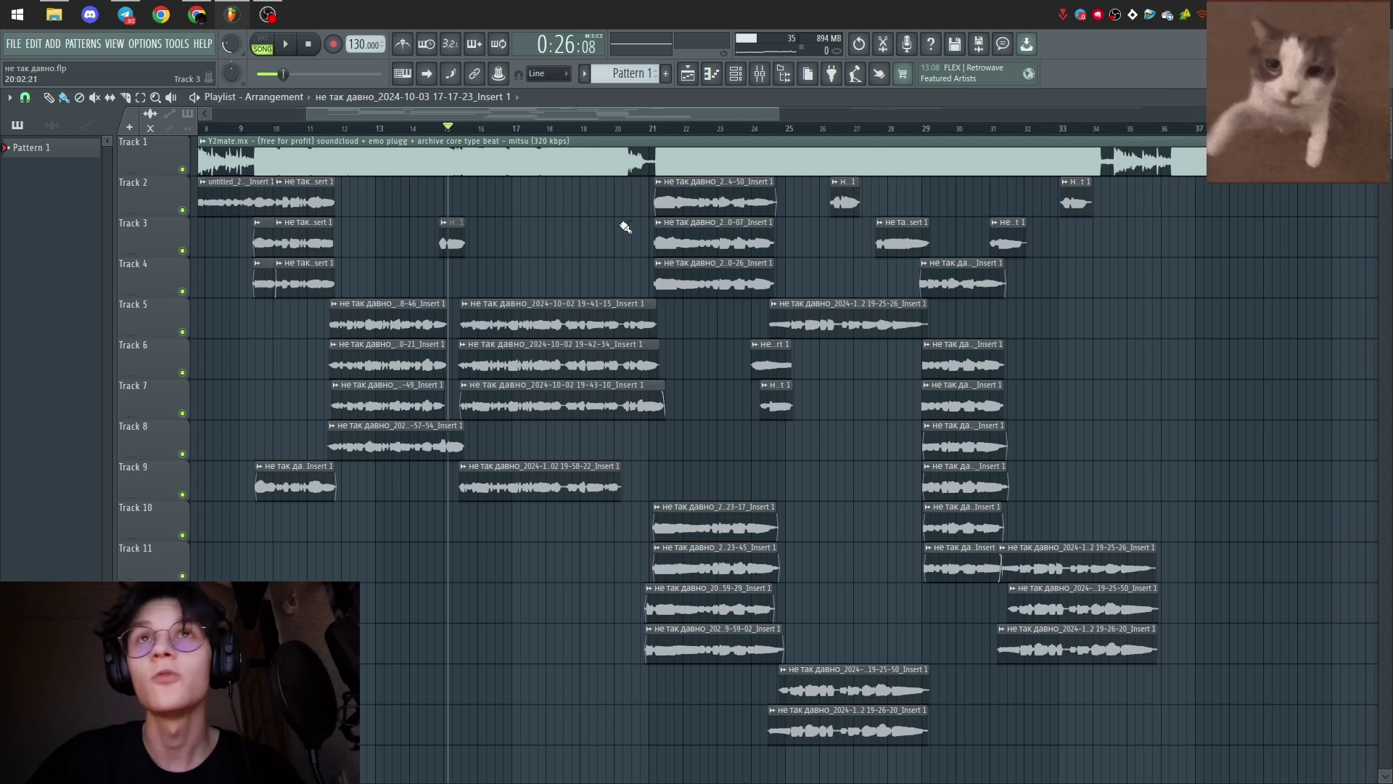
{"action": "left_click_drag", "start_coordinate": [606, 219], "coordinate": [585, 222]}
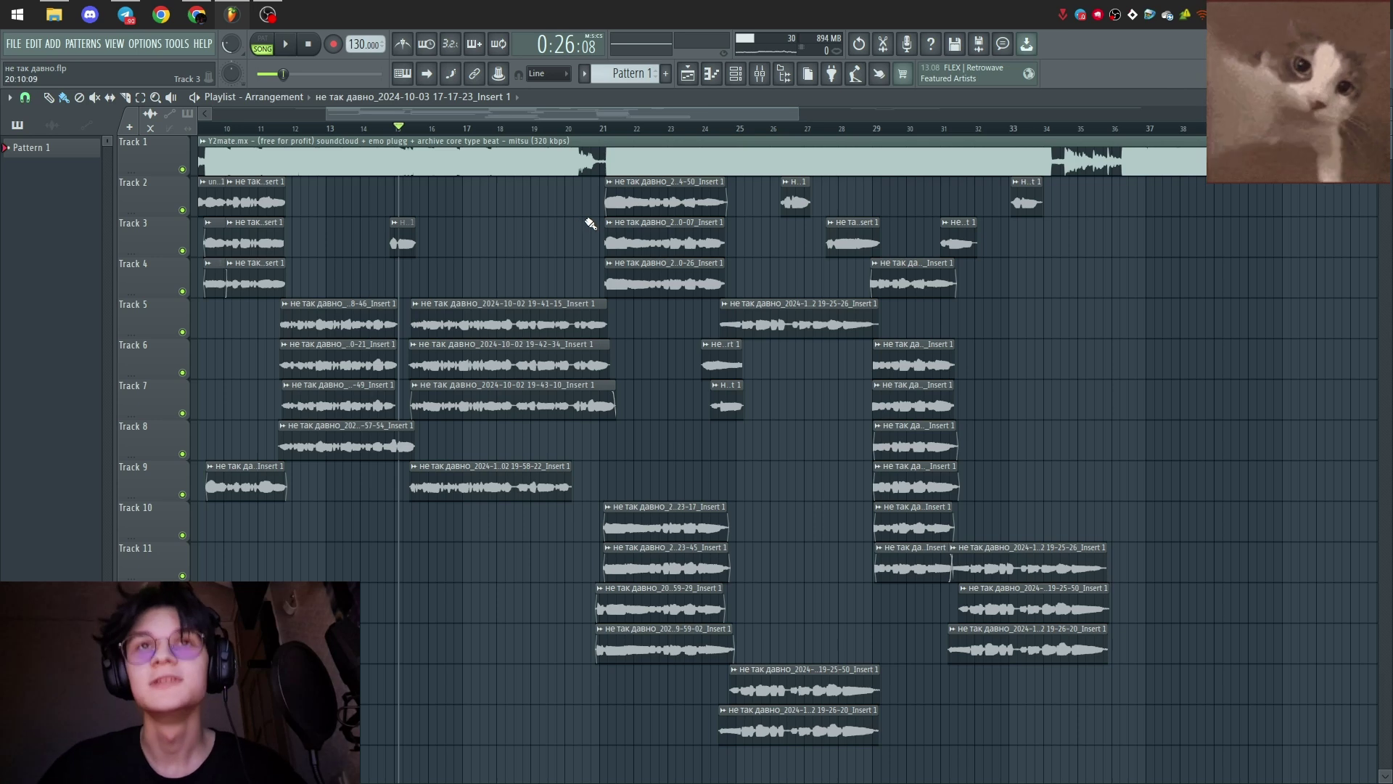
{"action": "scroll", "coordinate": [491, 239], "scroll_direction": "right", "scroll_amount": 2}
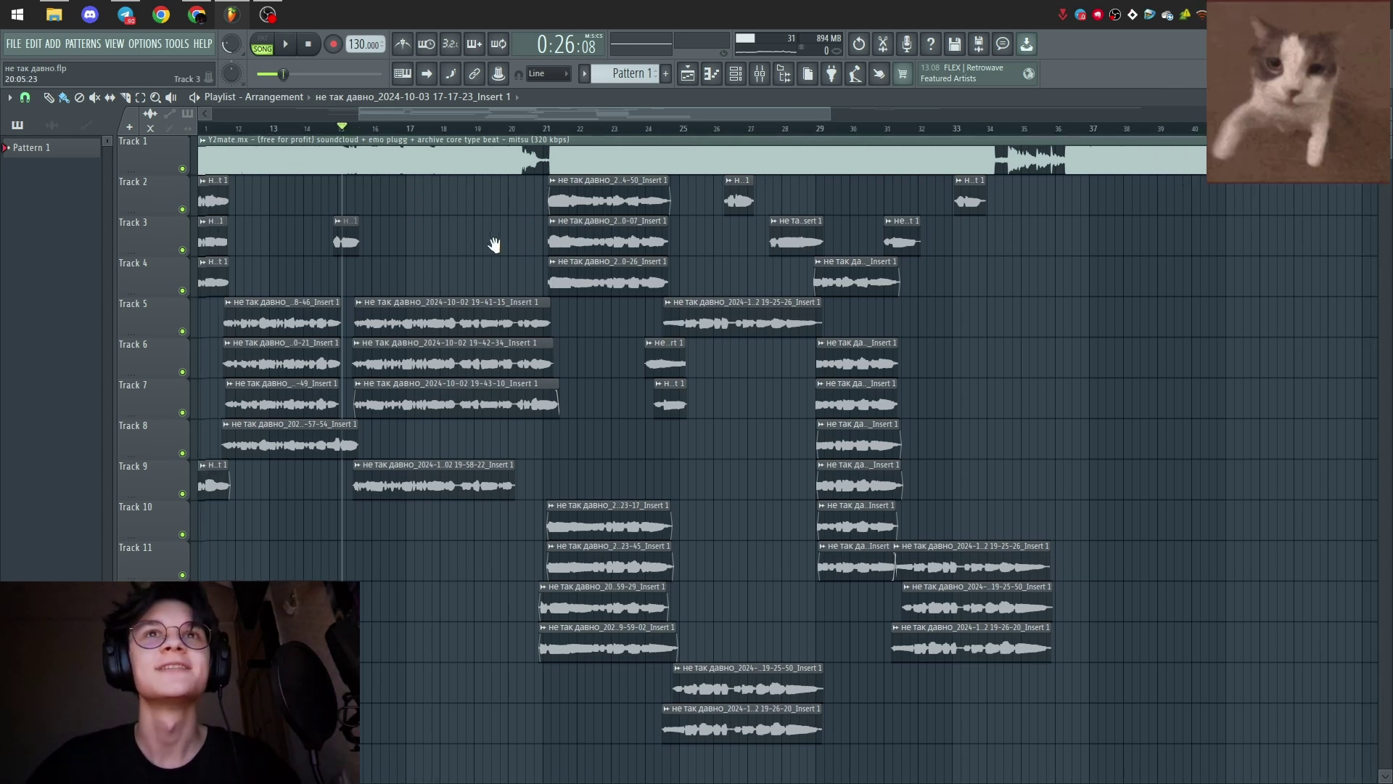
{"action": "scroll", "coordinate": [678, 451], "scroll_direction": "left", "scroll_amount": 4}
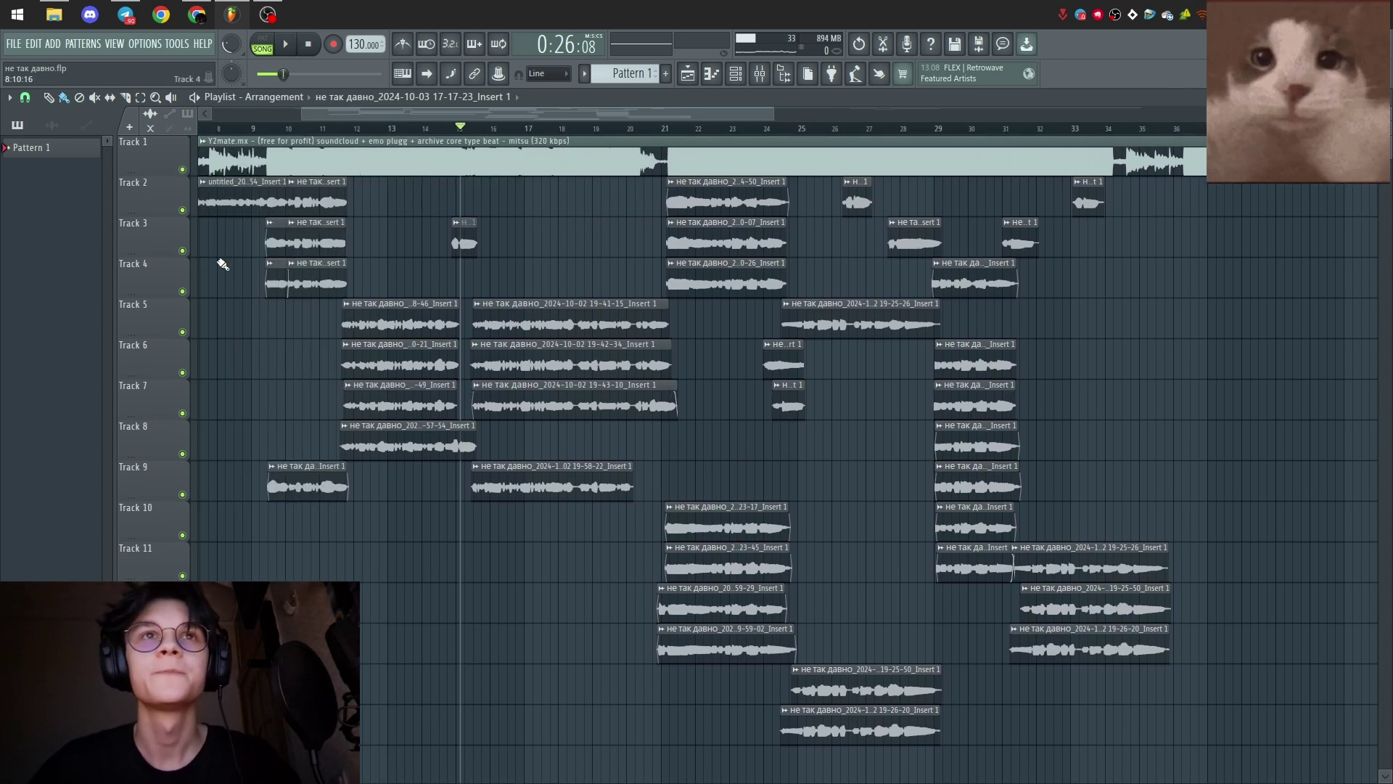
Solo Track 5 in the playlist and play back its vocal on its own, then stop playback
{"action": "right_click", "coordinate": [182, 333]}
{"action": "key", "text": "space"}
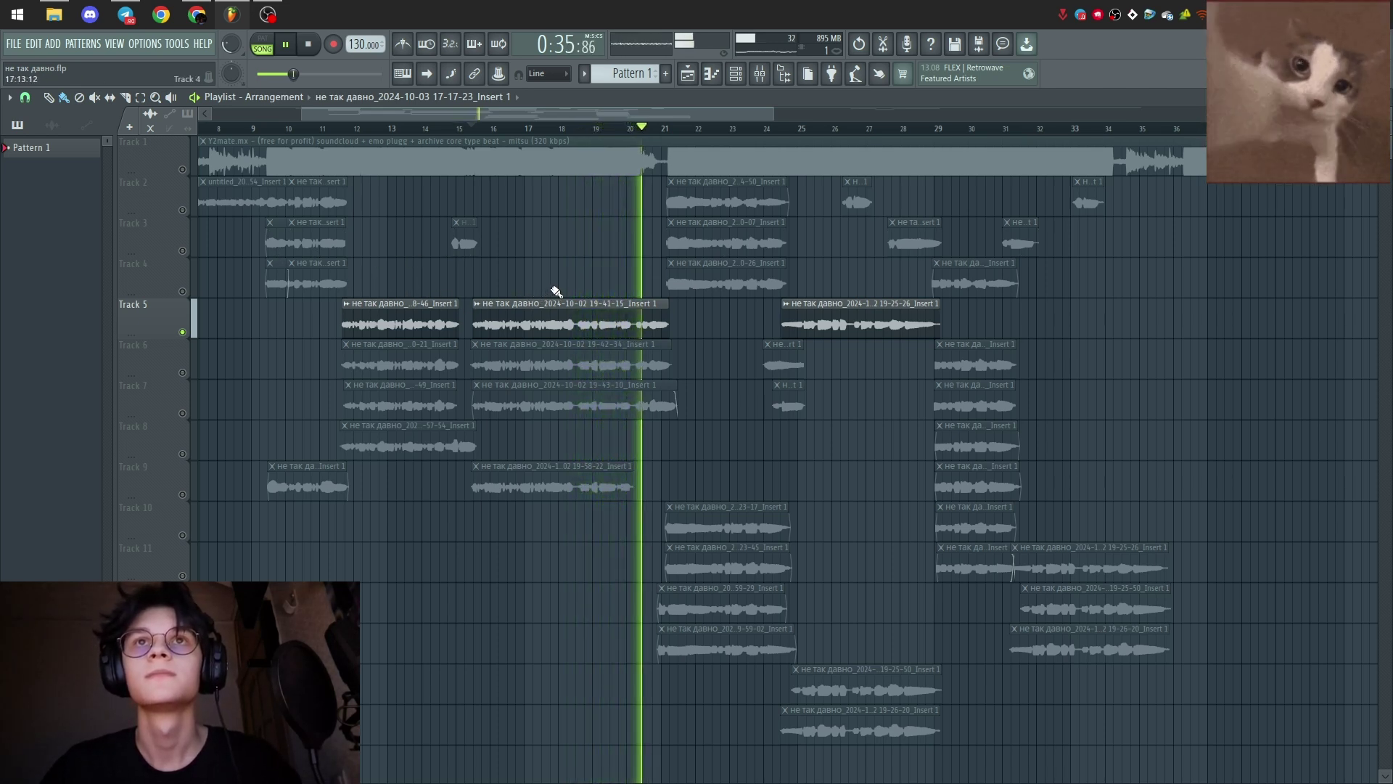
{"action": "key", "text": "space"}
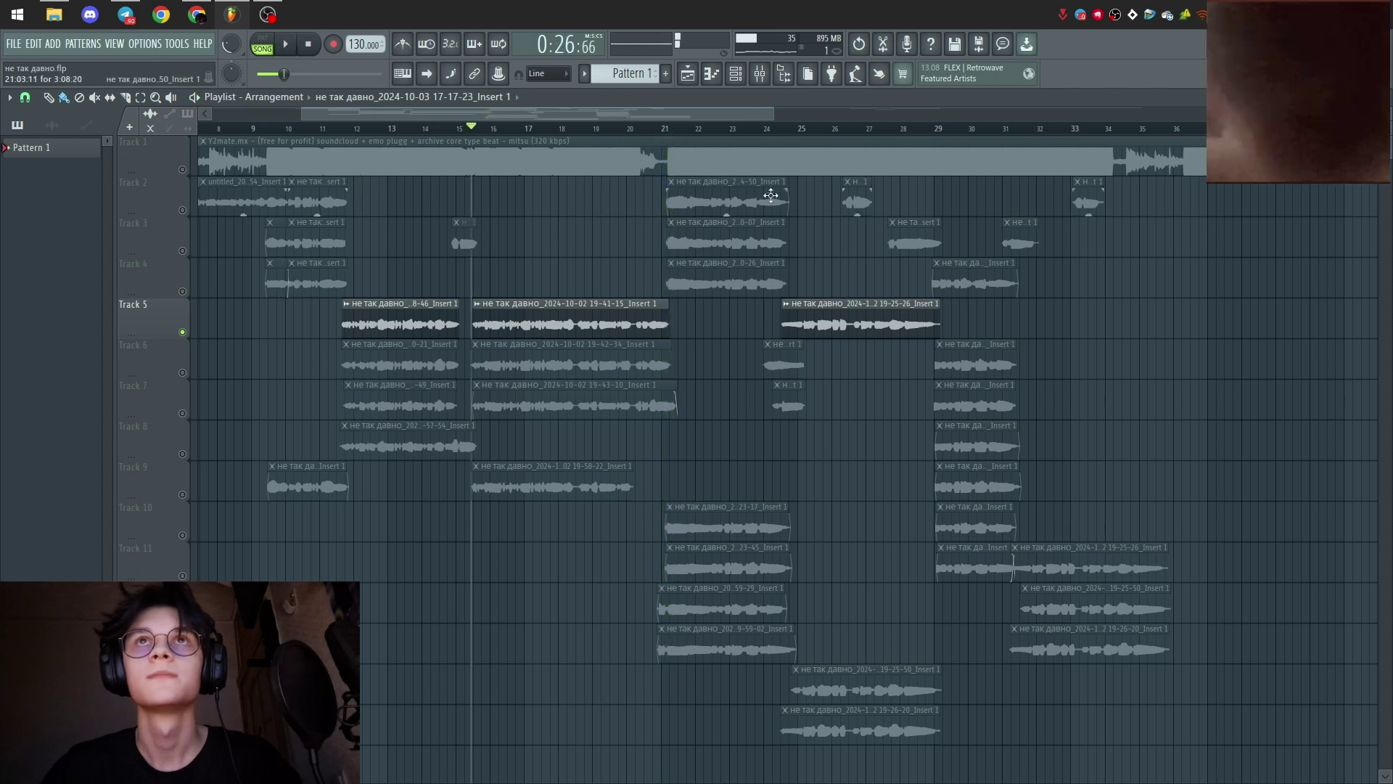
Open the mixer and place its window centrally over the playlist so insert 2's effect chain is accessible
{"action": "left_click", "coordinate": [759, 73]}
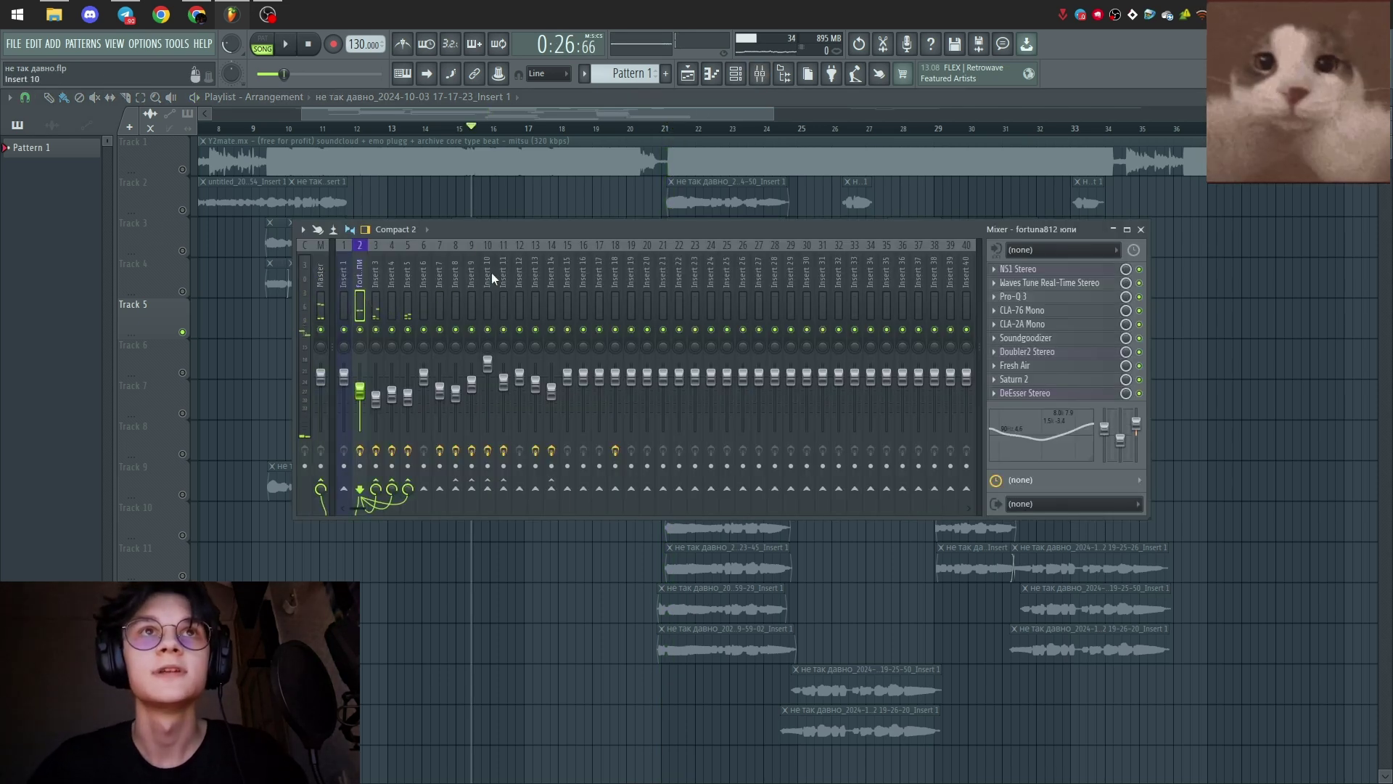
{"action": "left_click_drag", "start_coordinate": [476, 233], "coordinate": [524, 240]}
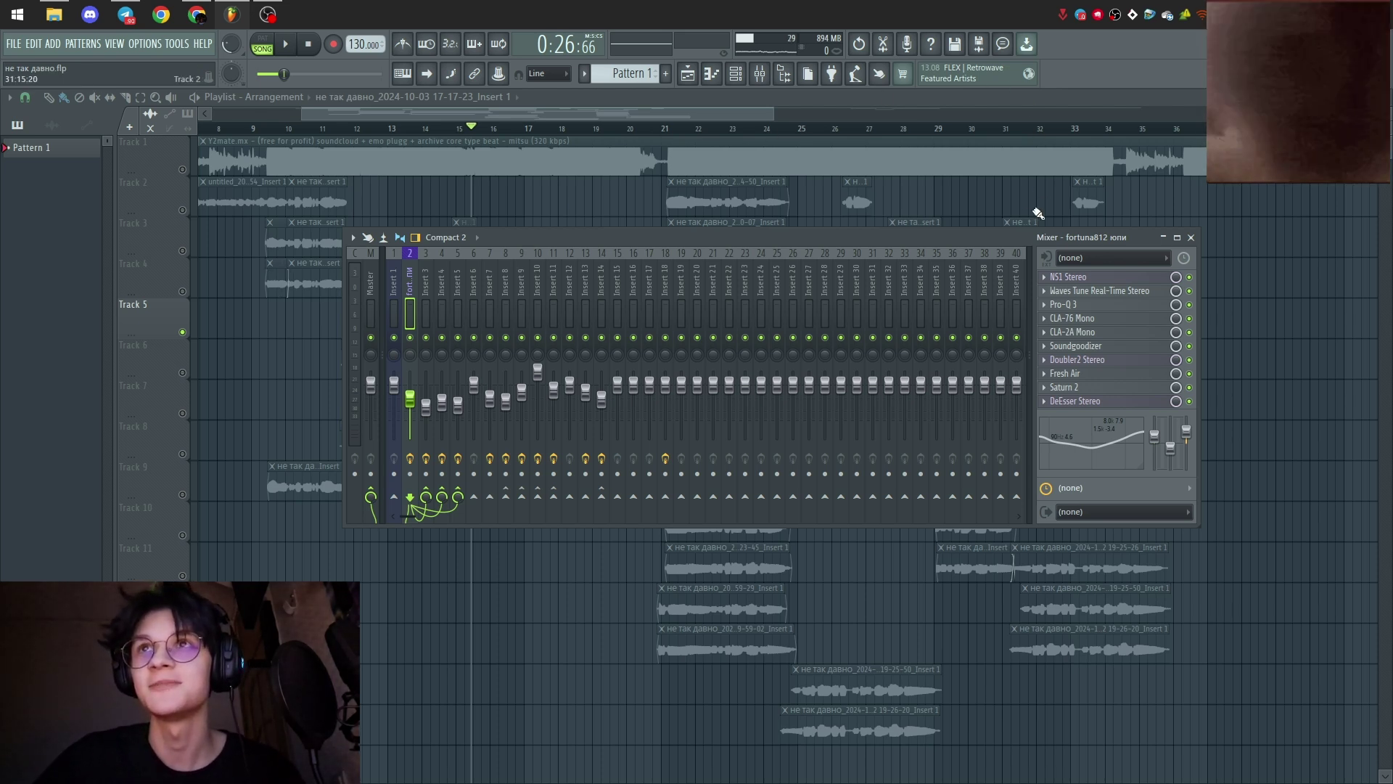
{"action": "left_click_drag", "start_coordinate": [981, 238], "coordinate": [974, 242]}
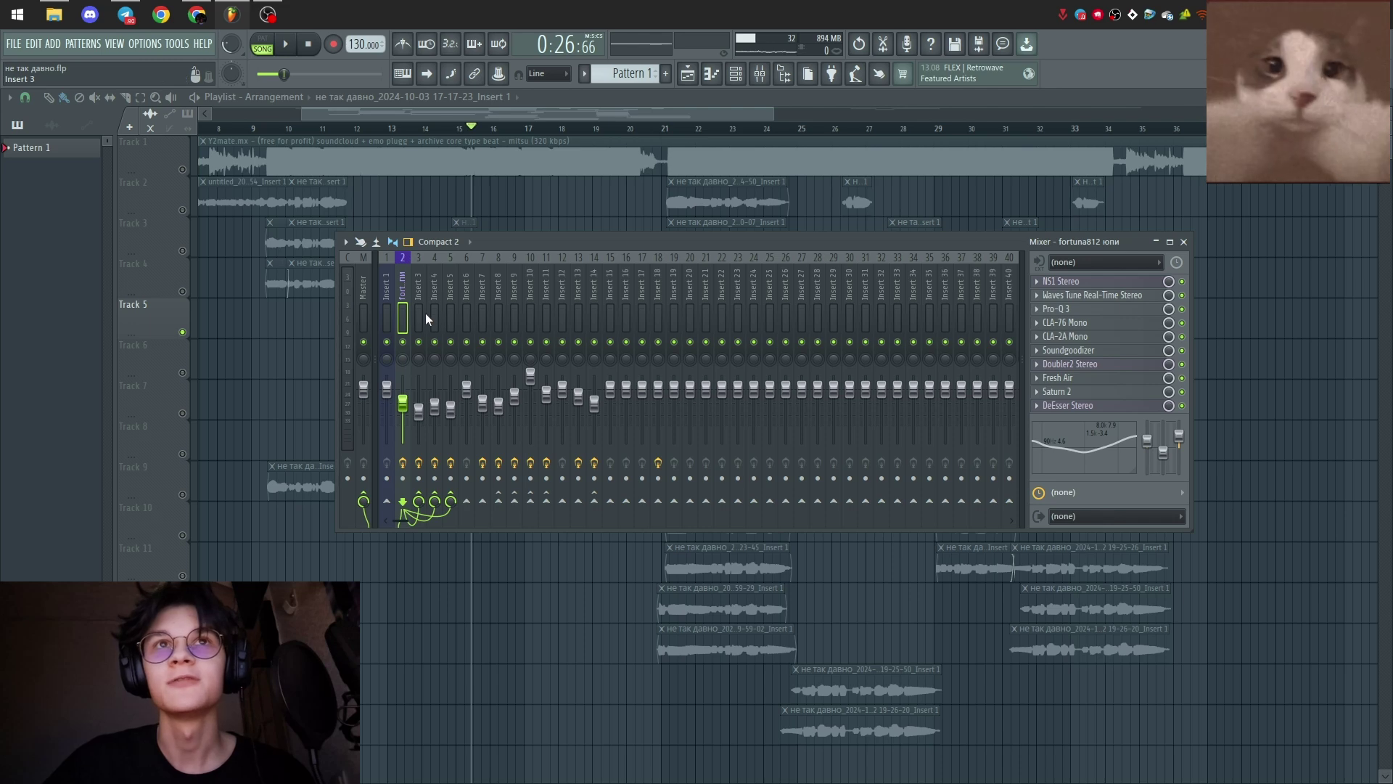
Examine the NS1 noise suppressor's setting at the start of the effect chain on mixer insert 2
{"action": "left_click", "coordinate": [1094, 295]}
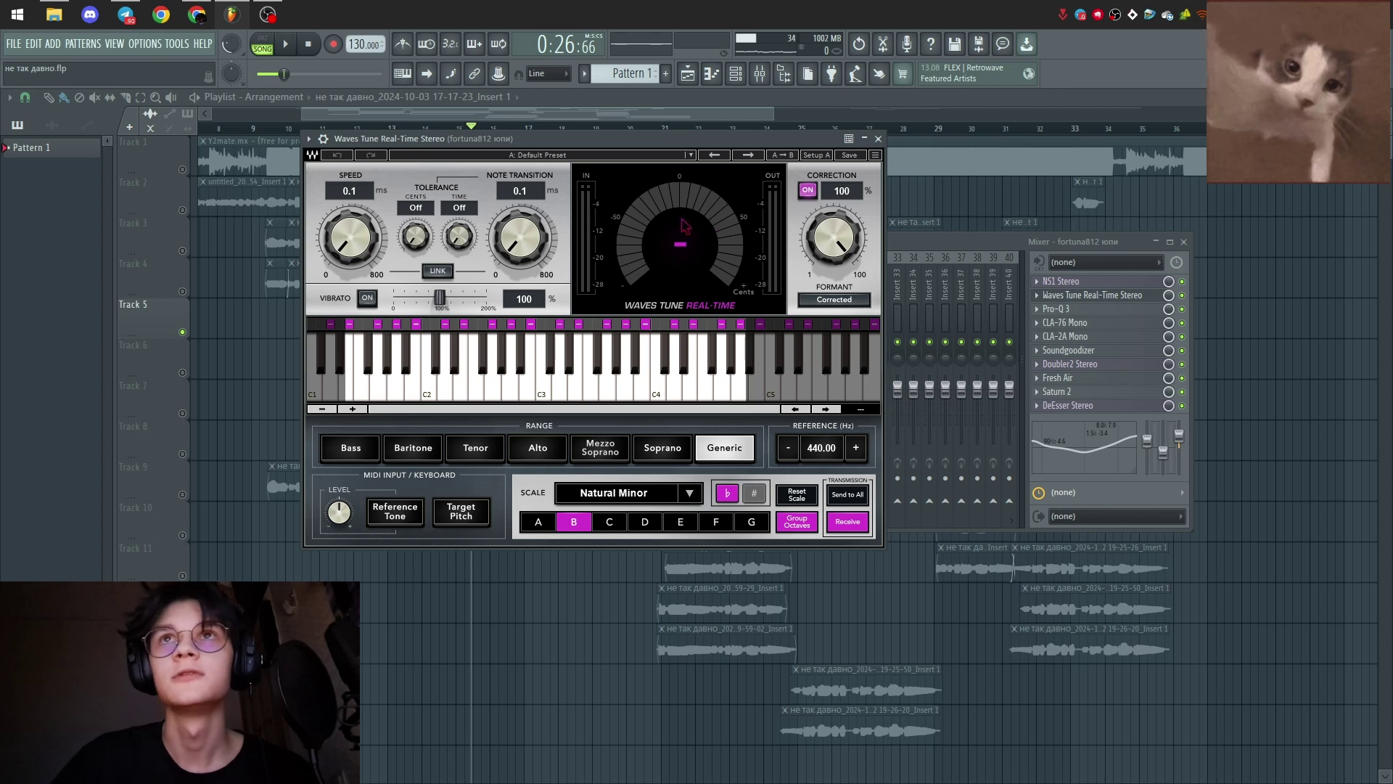
{"action": "left_click", "coordinate": [878, 139]}
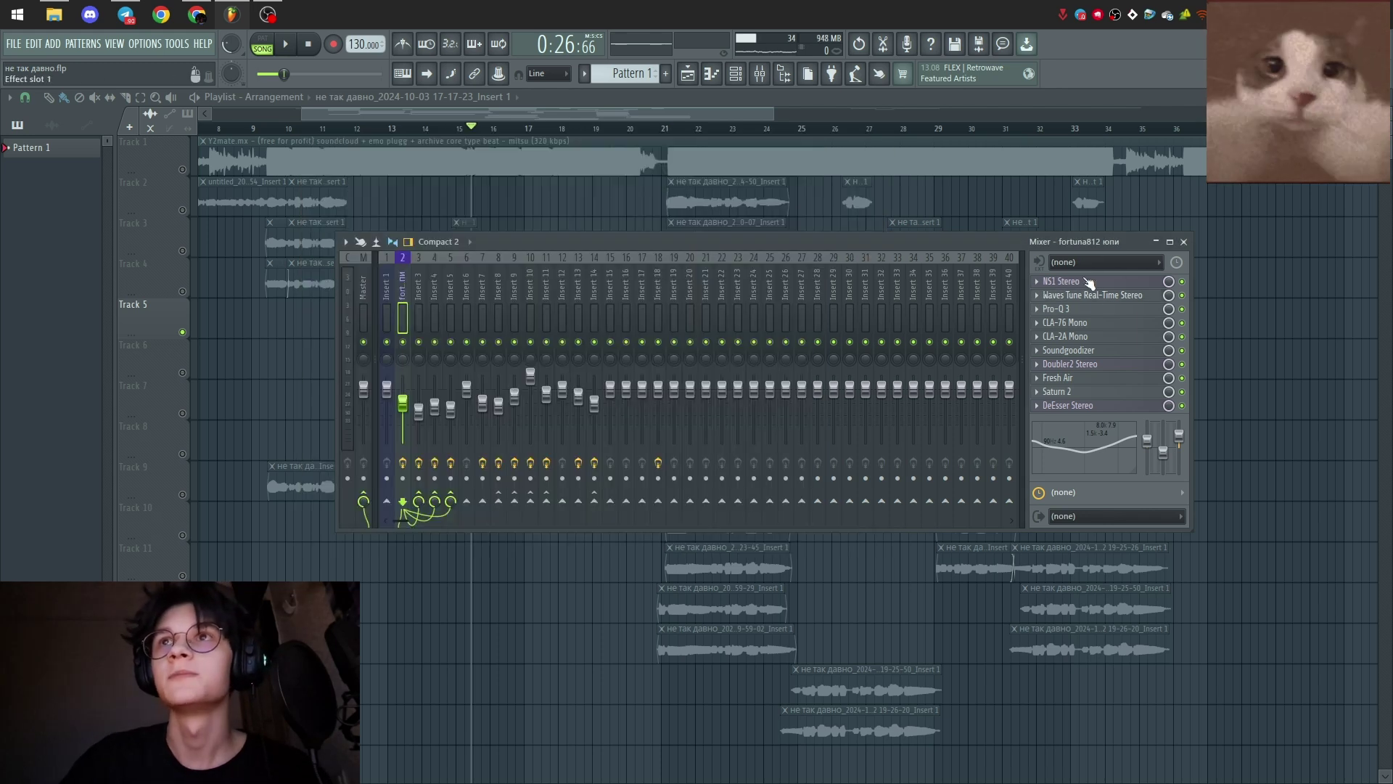
{"action": "left_click", "coordinate": [1084, 281]}
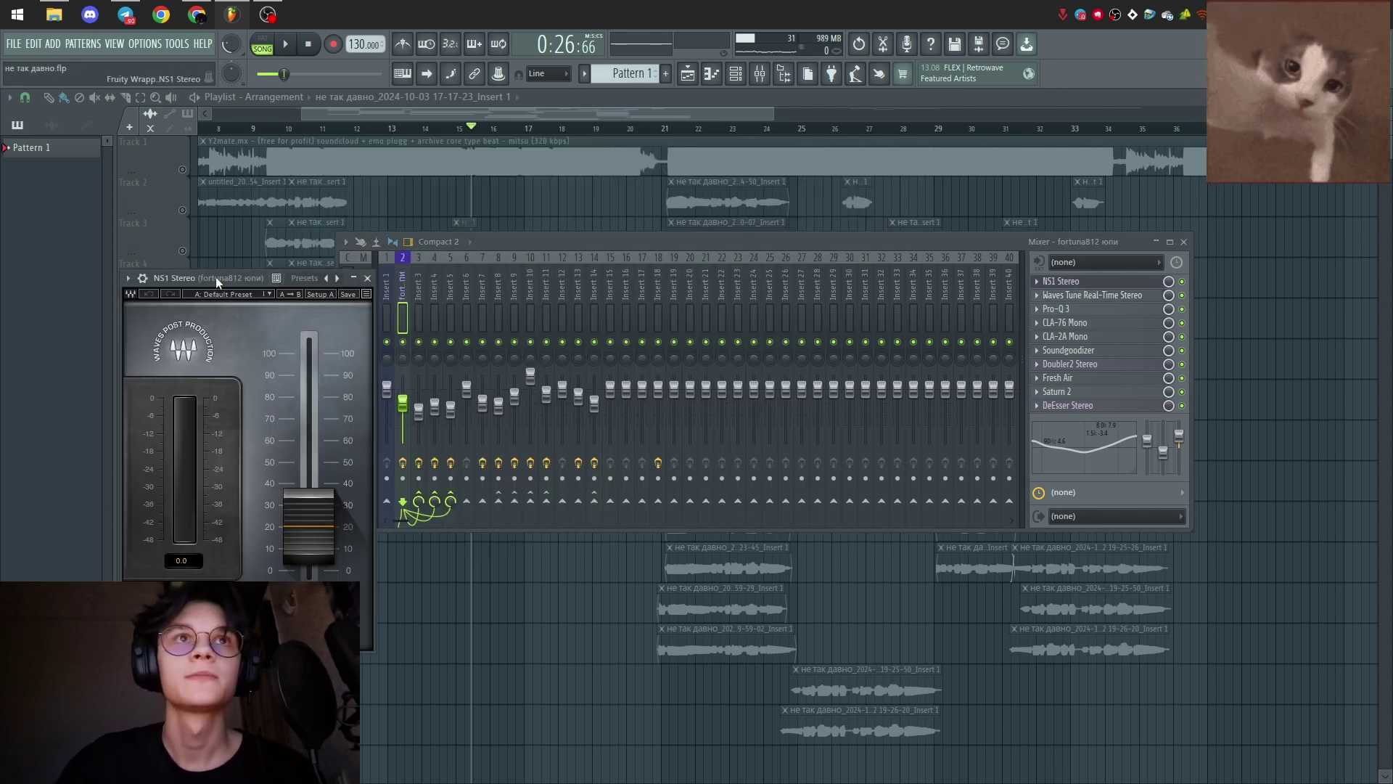
{"action": "left_click_drag", "start_coordinate": [216, 276], "coordinate": [467, 194]}
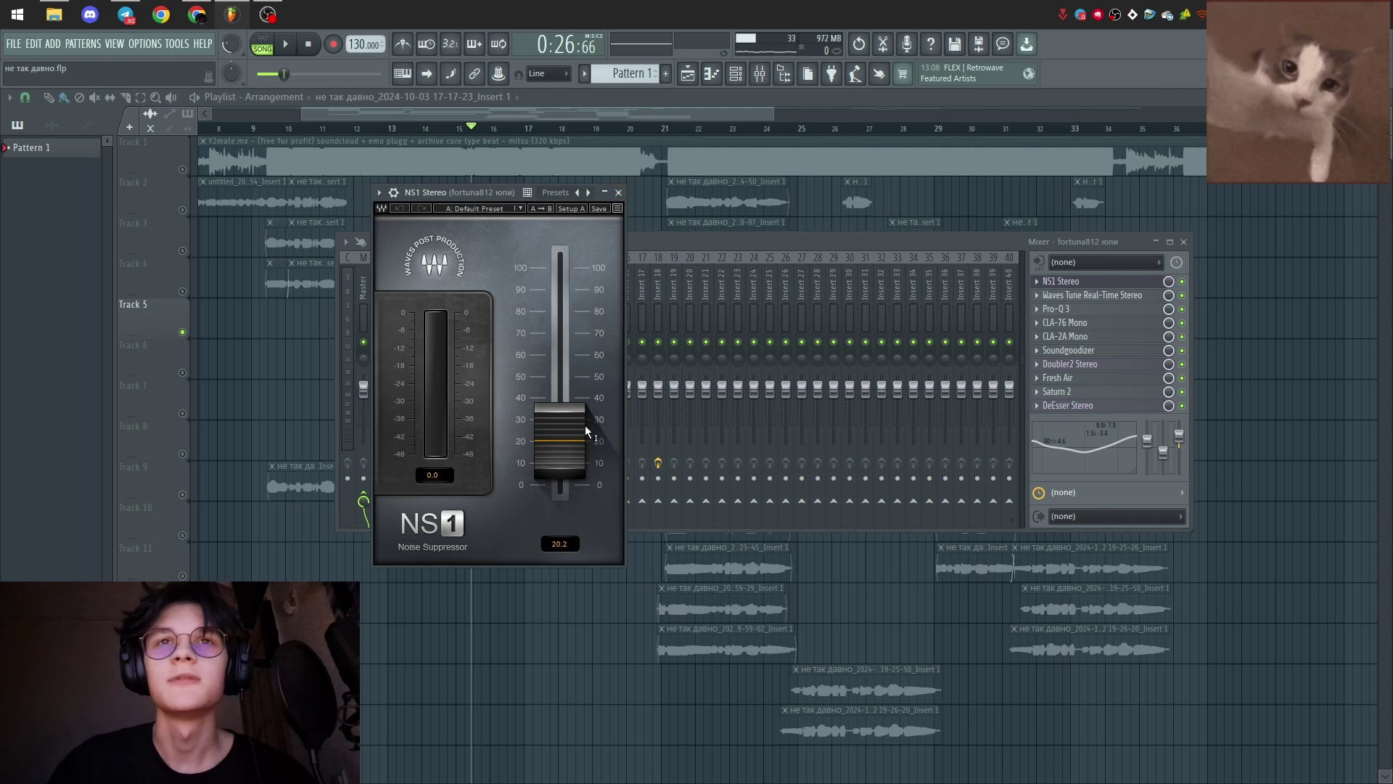
{"action": "left_click", "coordinate": [619, 193]}
Review the Waves Tune Real-Time pitch correction and the Pro-Q 3 equalizer curve on insert 2
{"action": "left_click", "coordinate": [1092, 294]}
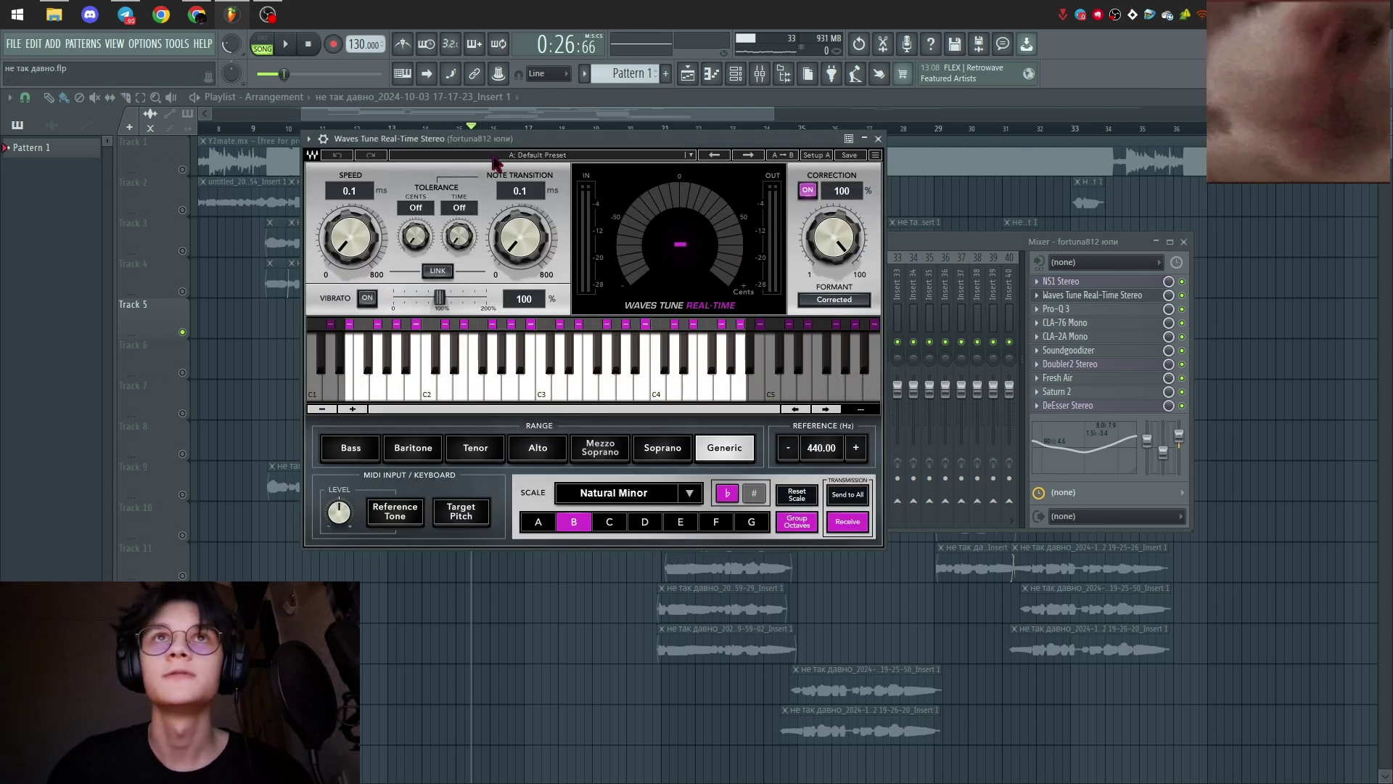
{"action": "left_click_drag", "start_coordinate": [521, 137], "coordinate": [622, 146]}
{"action": "left_click", "coordinate": [978, 145]}
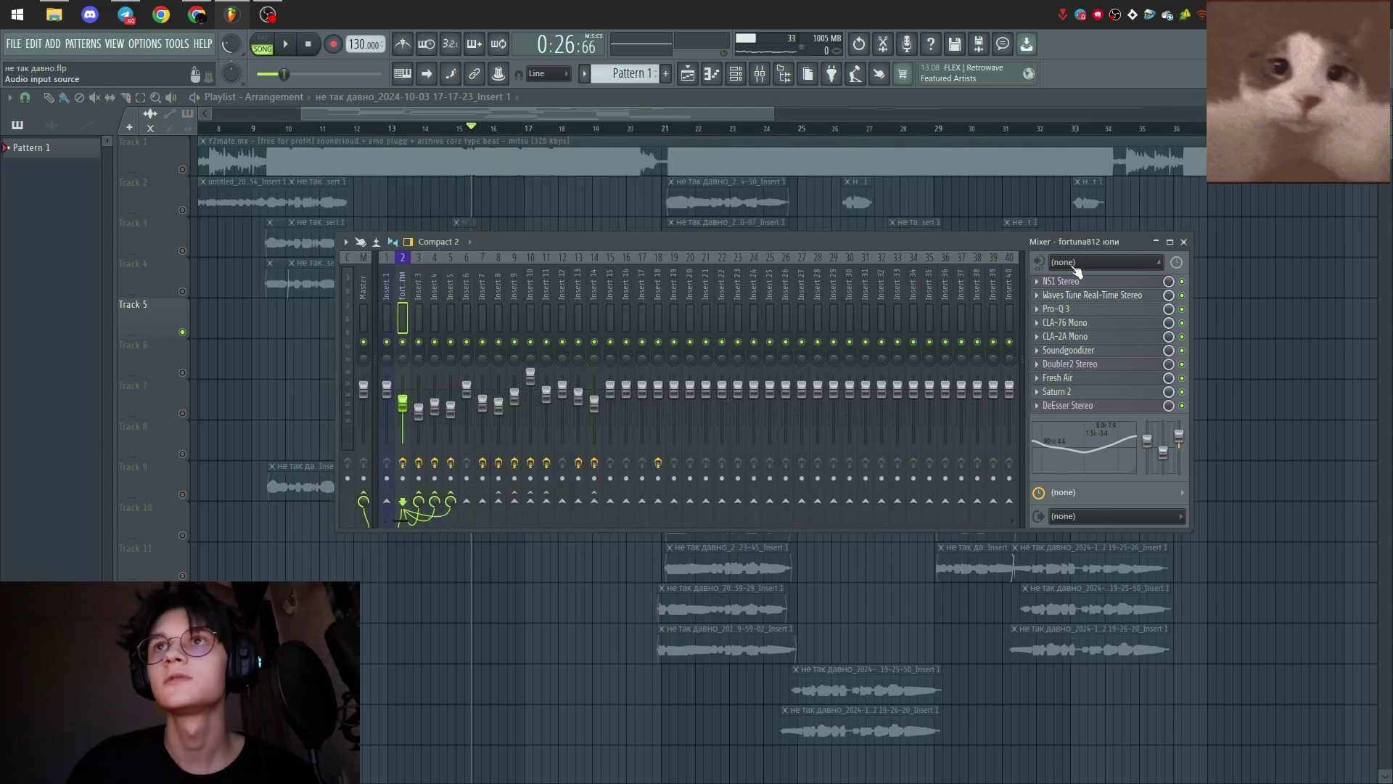
{"action": "left_click", "coordinate": [1067, 310]}
{"action": "left_click_drag", "start_coordinate": [594, 209], "coordinate": [543, 156]}
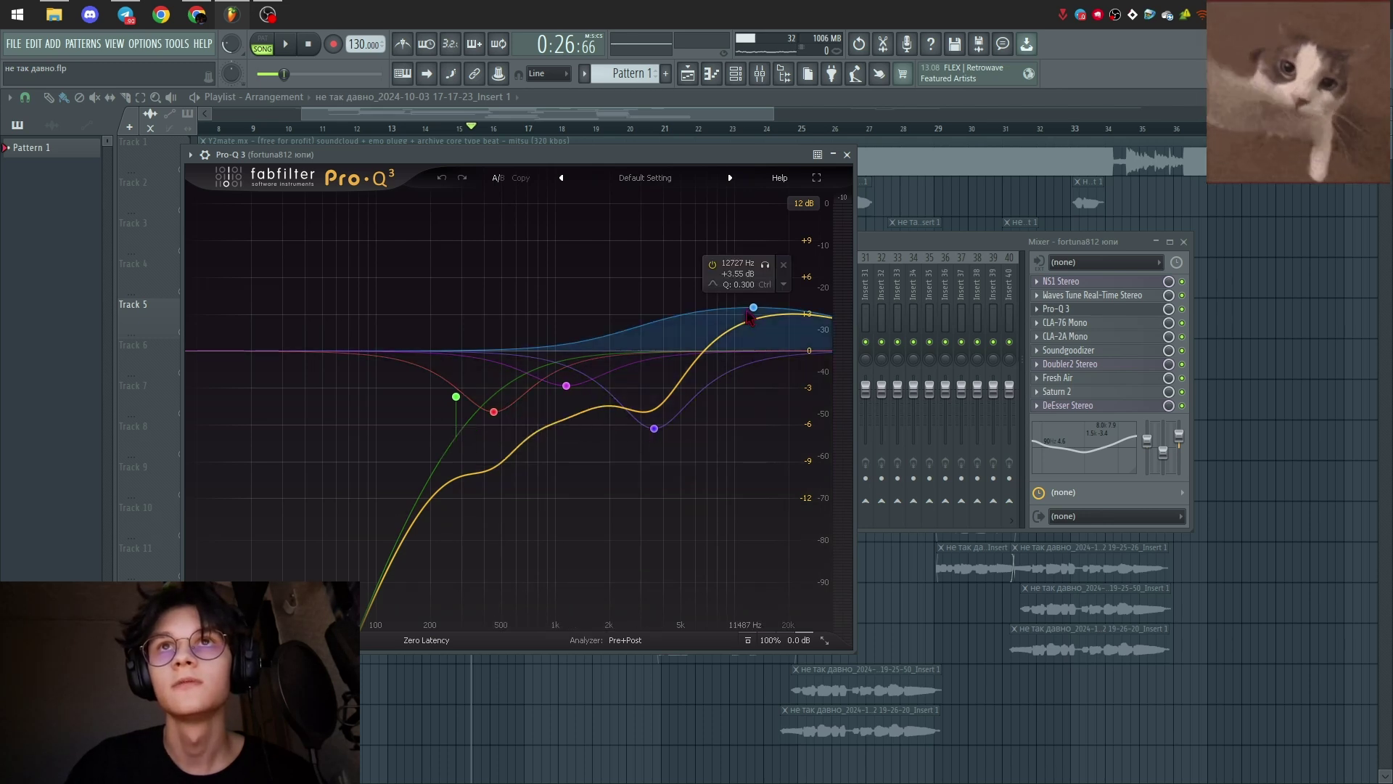
{"action": "left_click", "coordinate": [1074, 310]}
Review the CLA-76 Mono and CLA-2A Mono compressor settings on insert 2
{"action": "left_click", "coordinate": [1084, 323]}
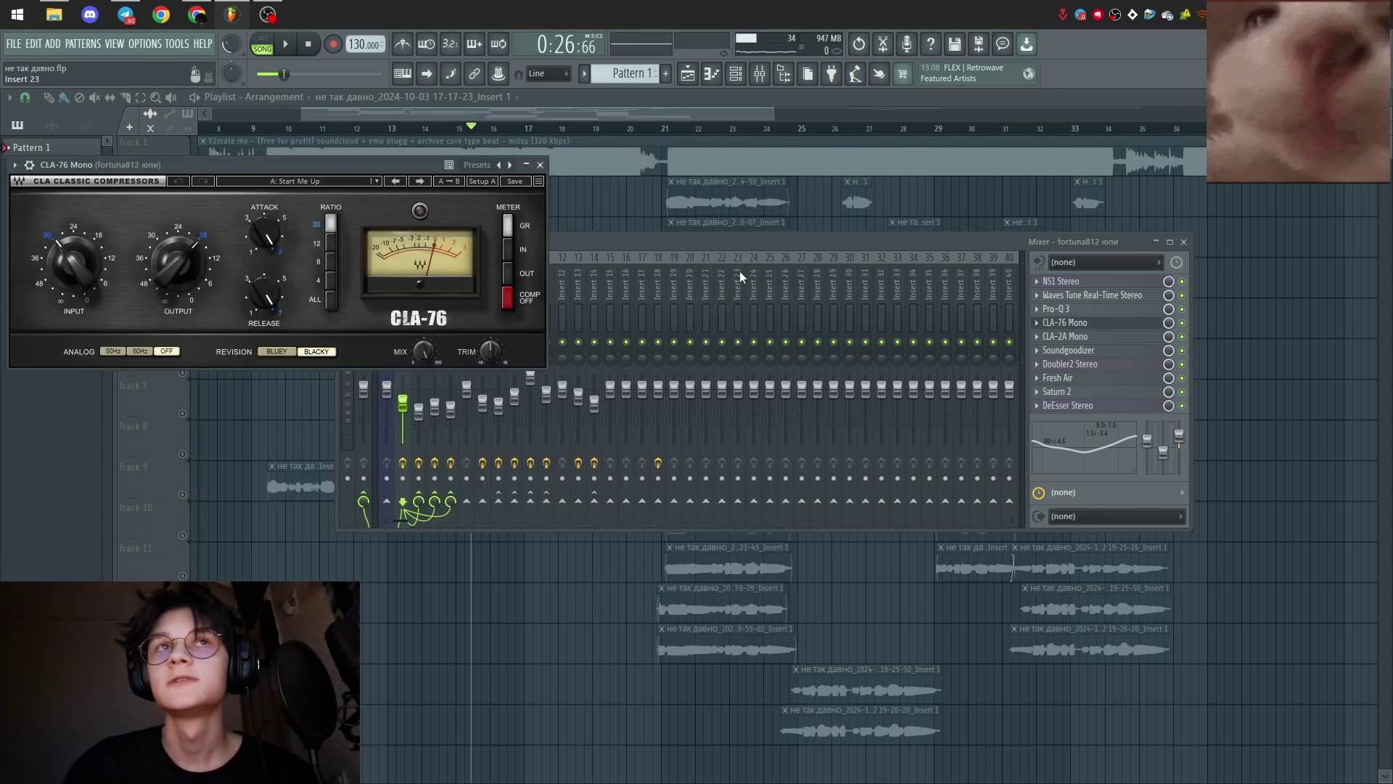
{"action": "left_click_drag", "start_coordinate": [355, 165], "coordinate": [677, 196]}
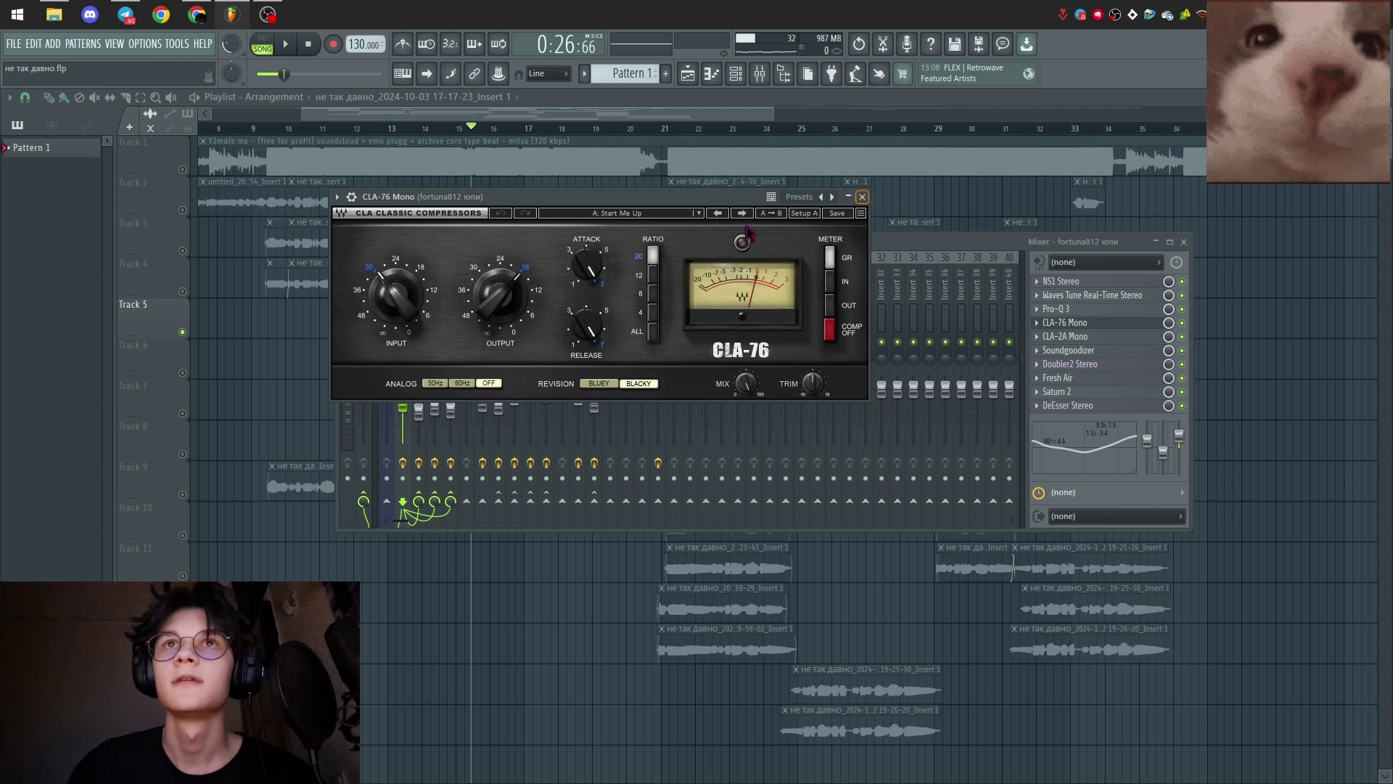
{"action": "left_click", "coordinate": [862, 197]}
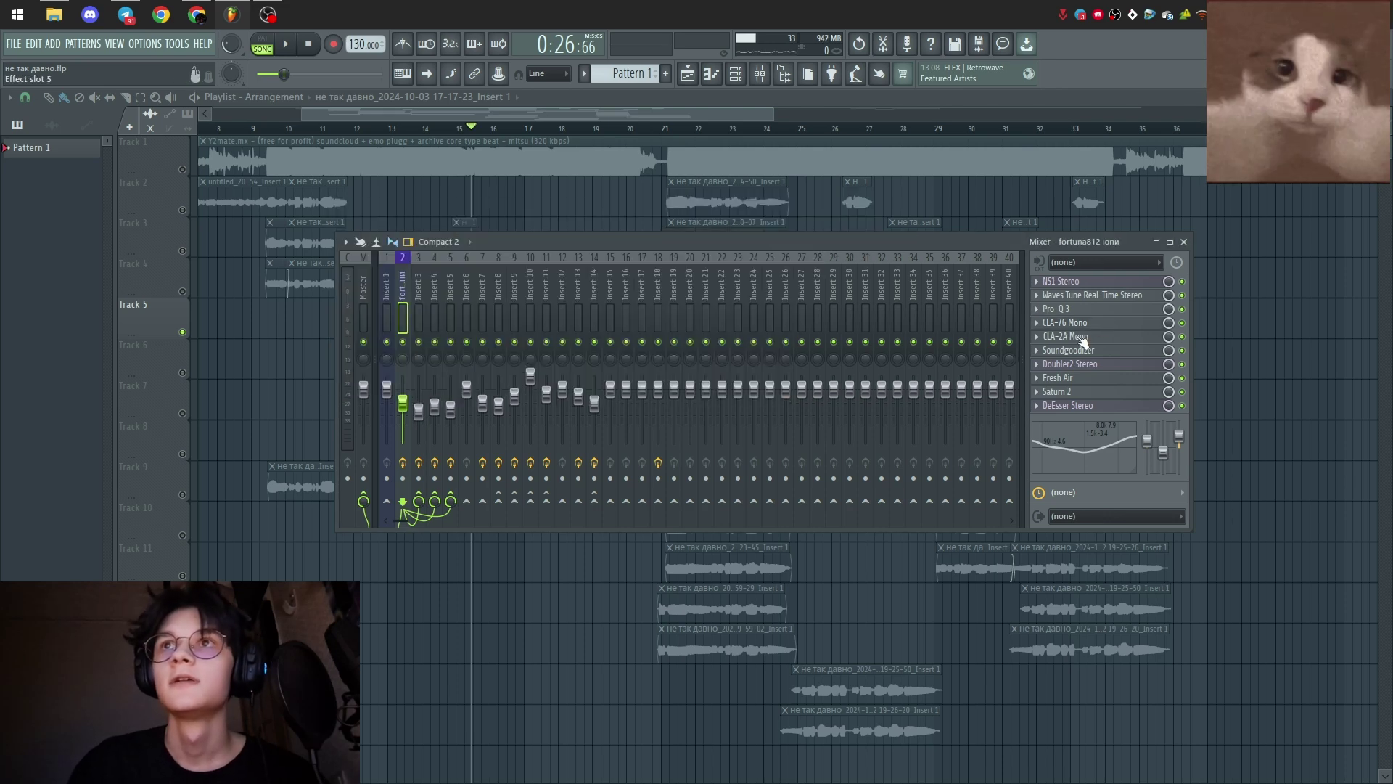
{"action": "left_click", "coordinate": [1082, 337]}
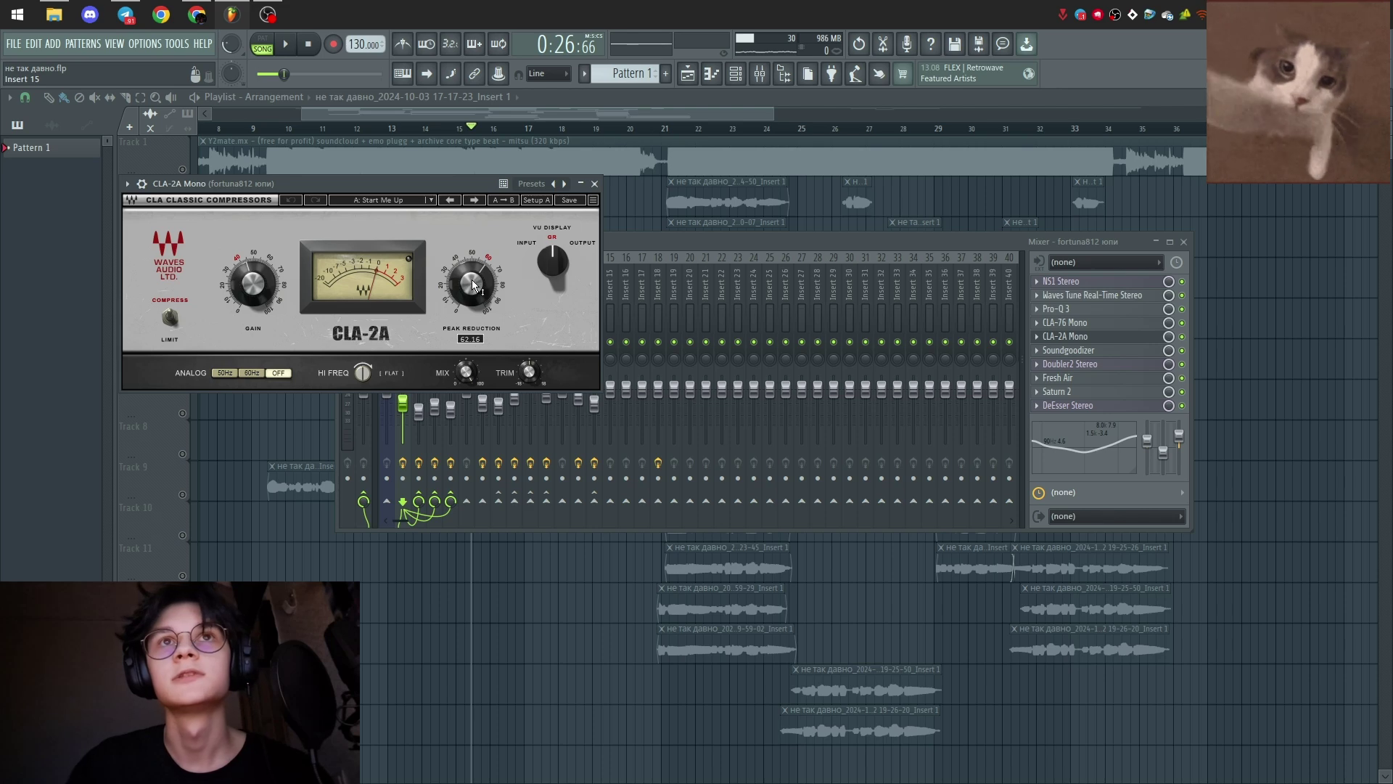
{"action": "left_click", "coordinate": [594, 184]}
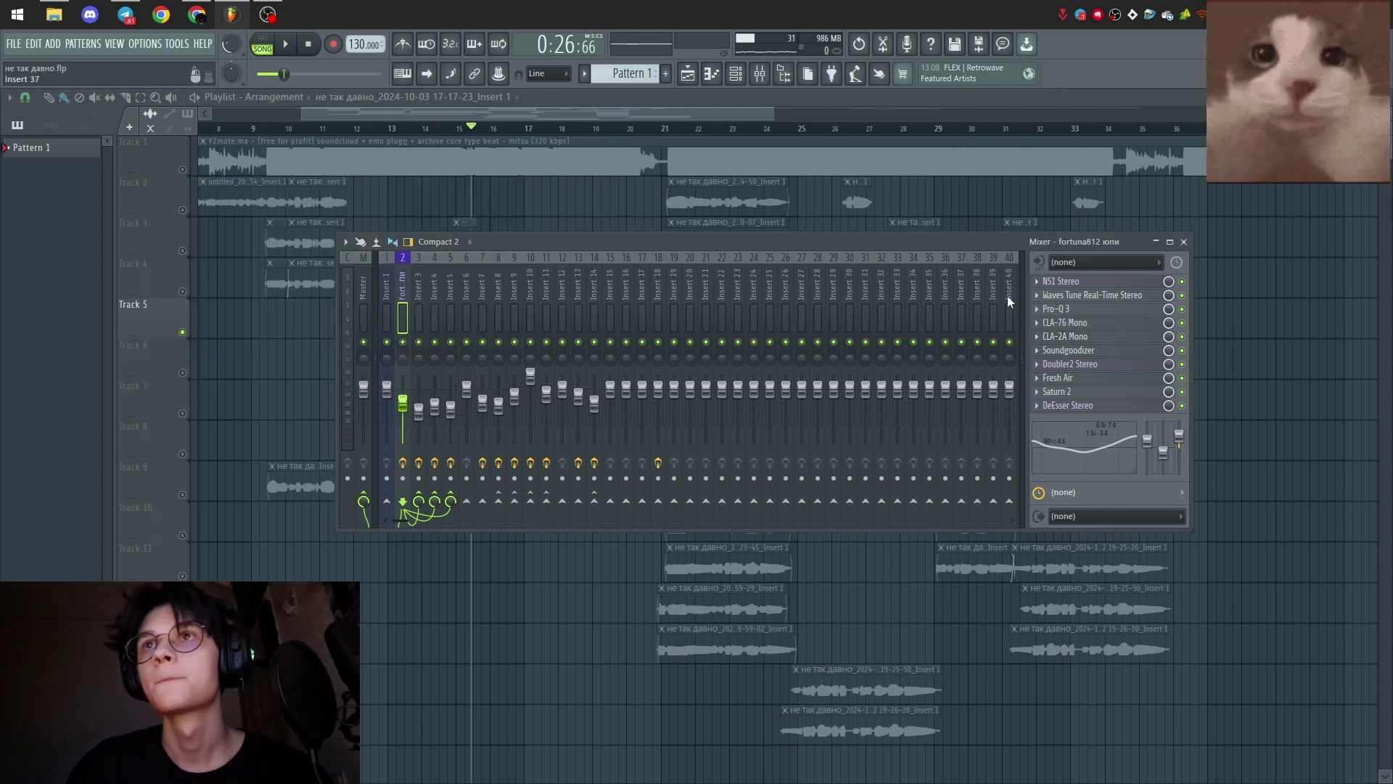
Check the Soundgoodizer settings and the Doubler2 Stereo plugin on insert 2
{"action": "left_click", "coordinate": [1074, 349]}
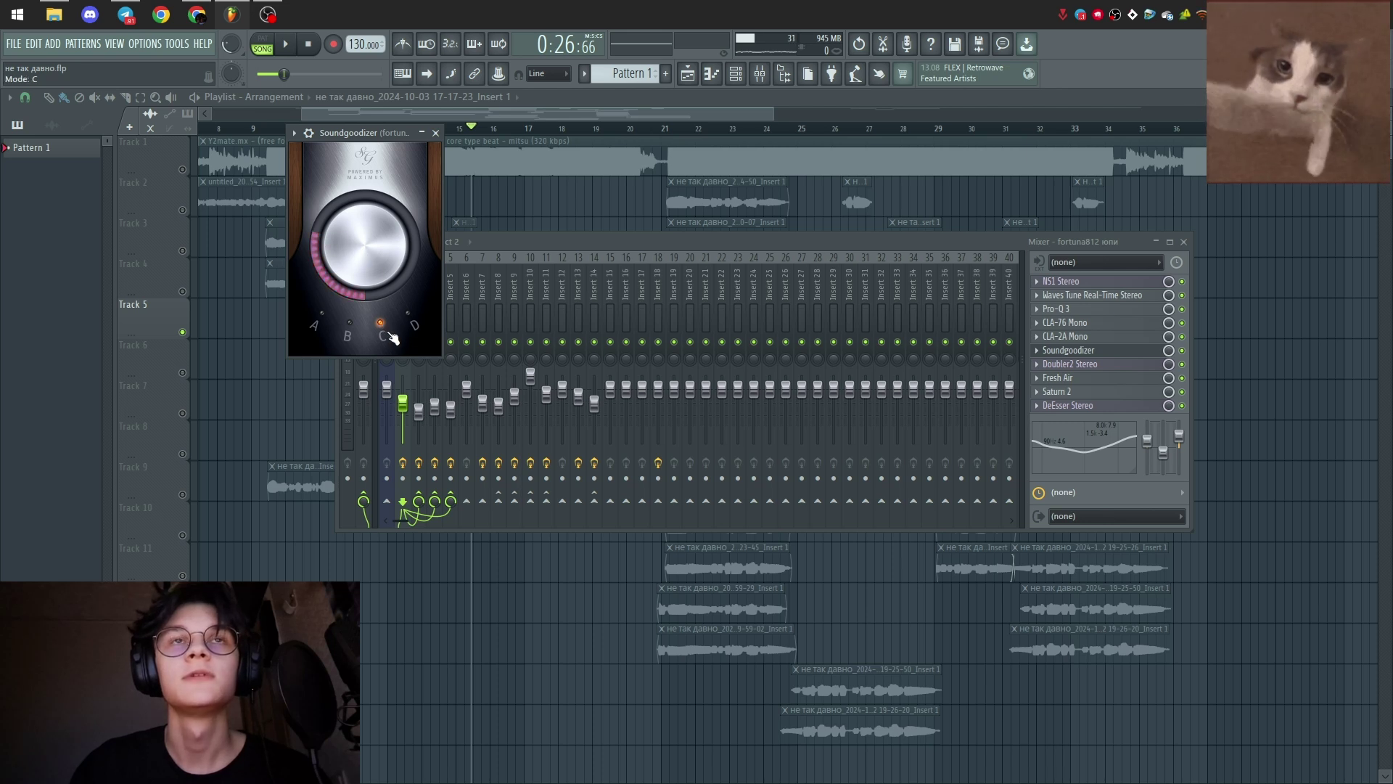
{"action": "left_click", "coordinate": [436, 135]}
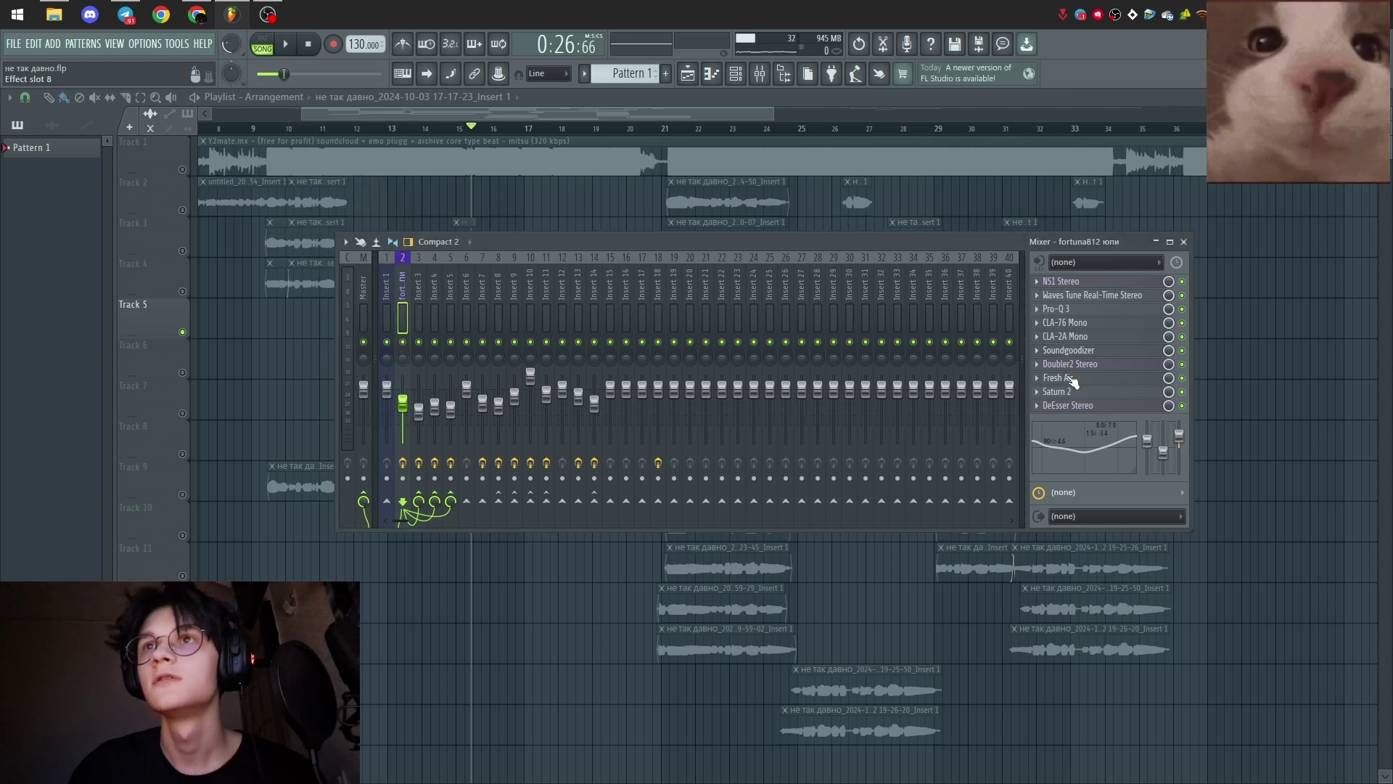
{"action": "left_click", "coordinate": [1076, 365]}
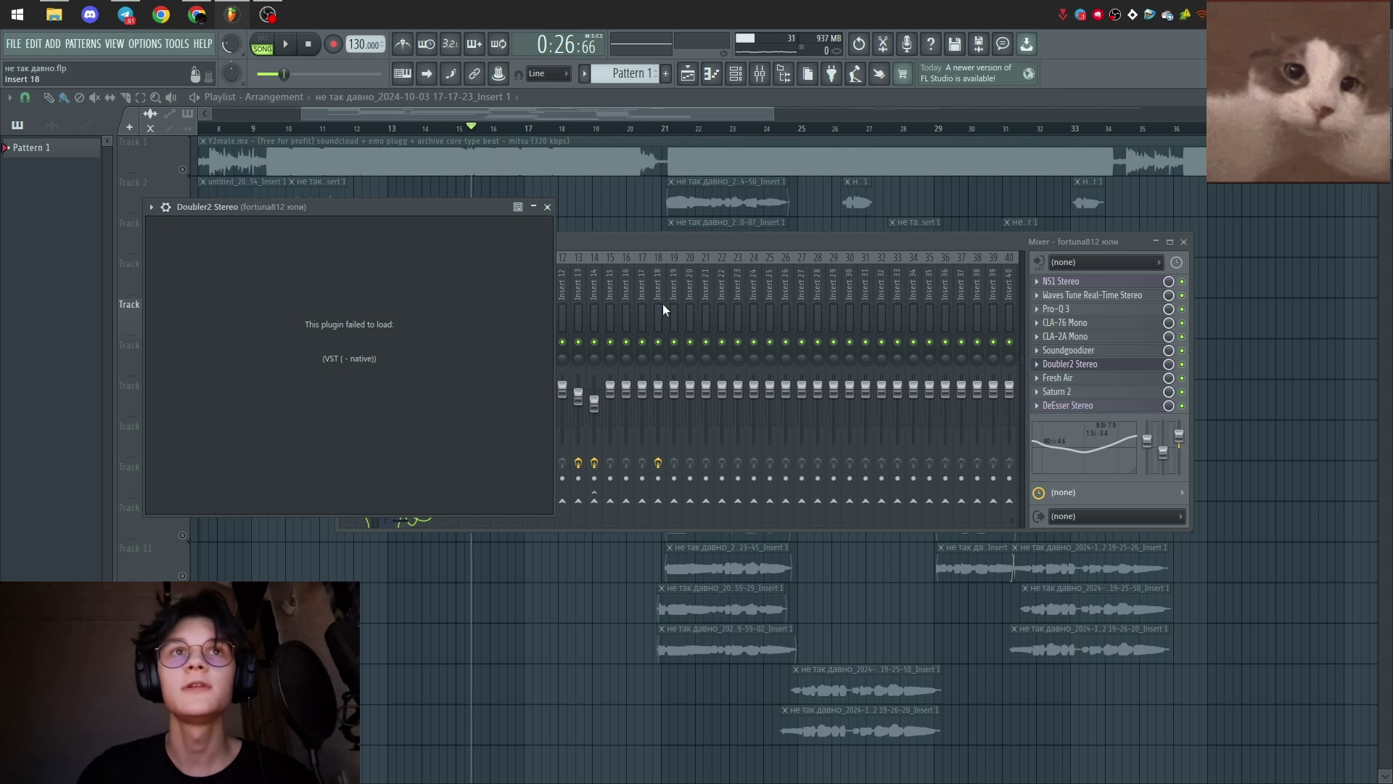
{"action": "left_click_drag", "start_coordinate": [450, 207], "coordinate": [623, 218]}
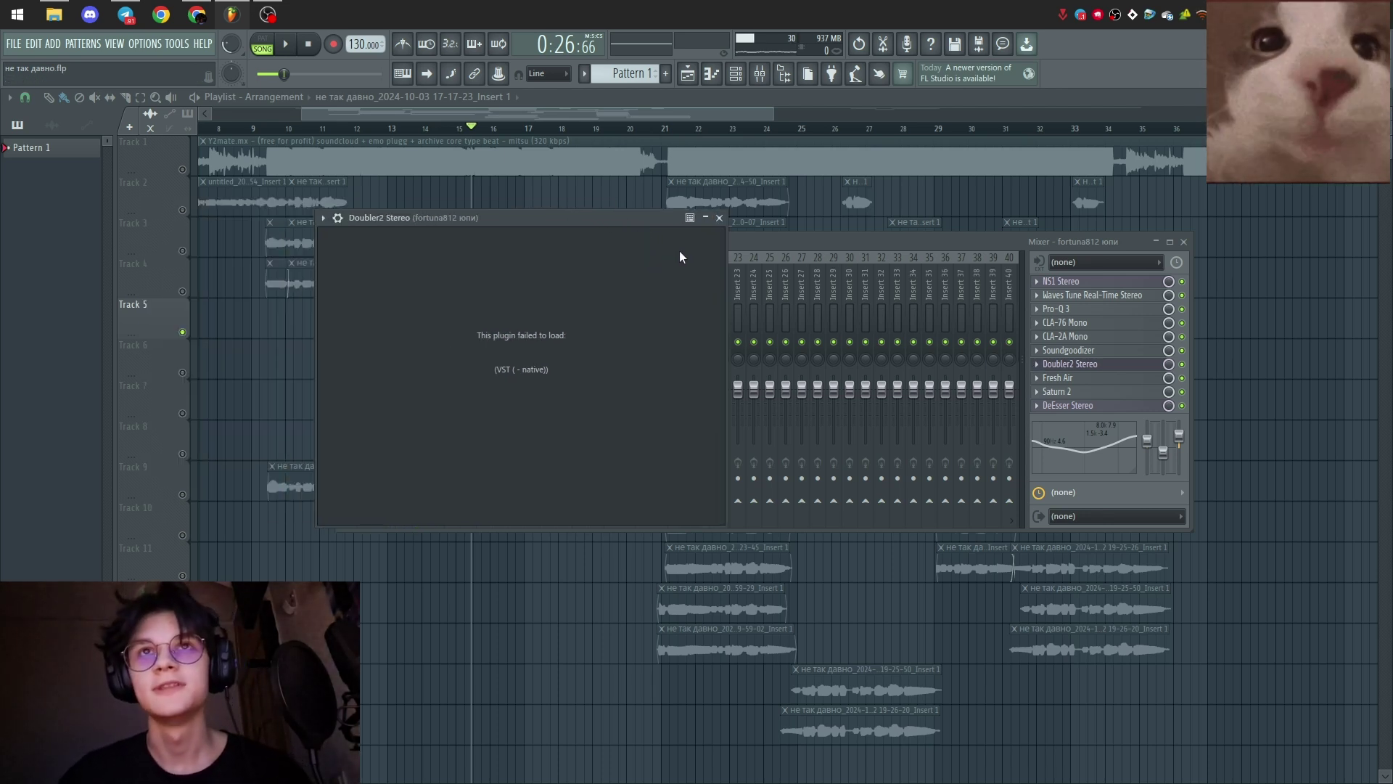
{"action": "left_click", "coordinate": [719, 217]}
Replace the Doubler2 Stereo plugin on insert 2 with Doubler2 Stereo_2, searching the effect list for "double", and close its window
{"action": "right_click", "coordinate": [1066, 364]}
{"action": "mouse_move", "coordinate": [1067, 378]}
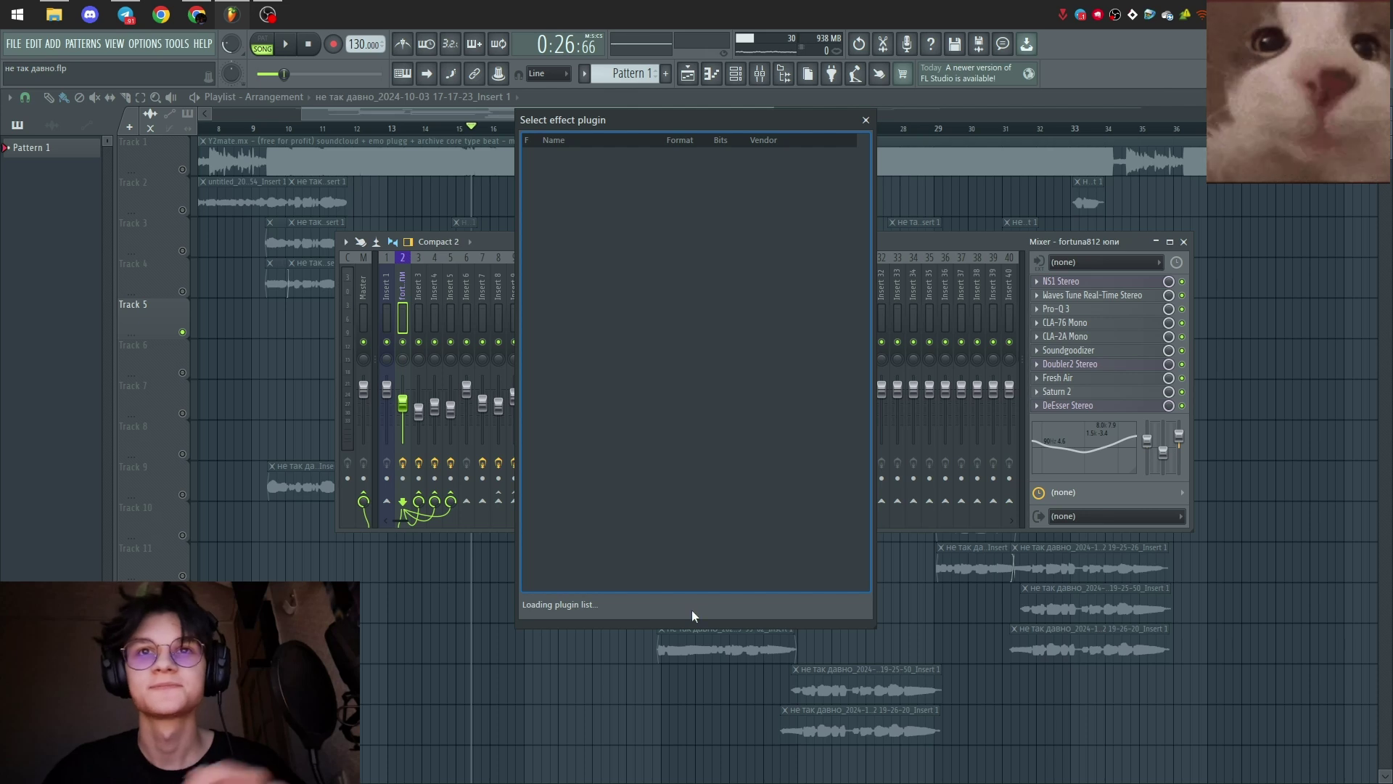
{"action": "type", "text": "B"}
{"action": "key", "text": "BackSpace"}
{"action": "type", "text": "double"}
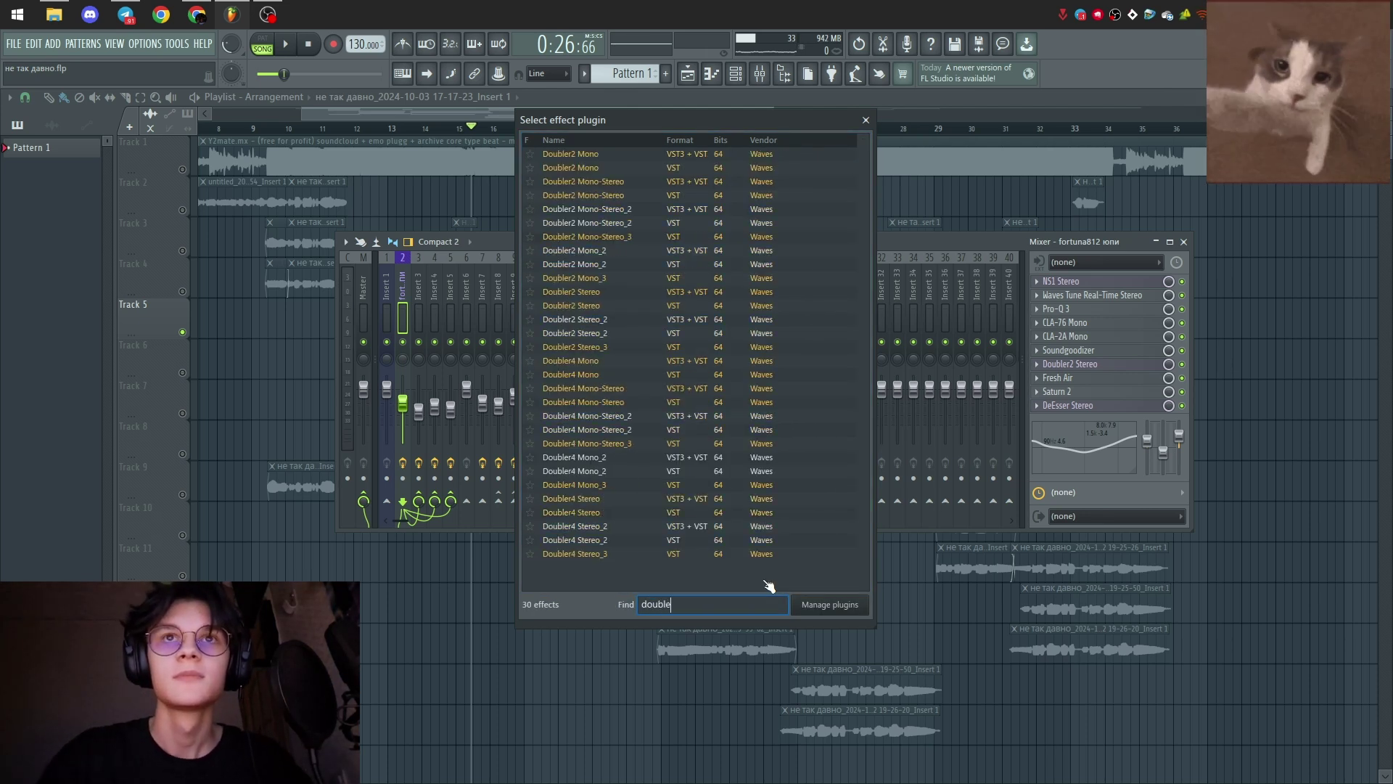
{"action": "double_click", "coordinate": [600, 319]}
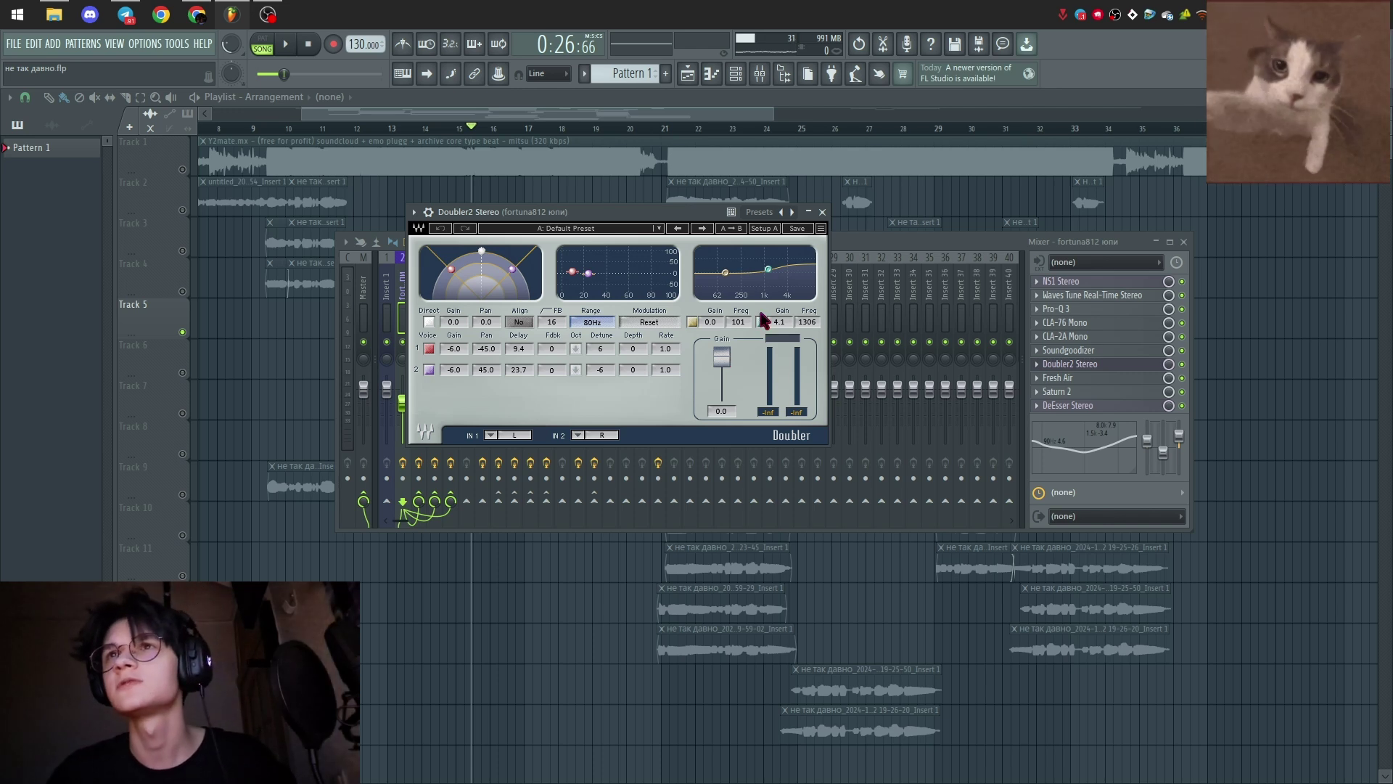
{"action": "left_click", "coordinate": [823, 212]}
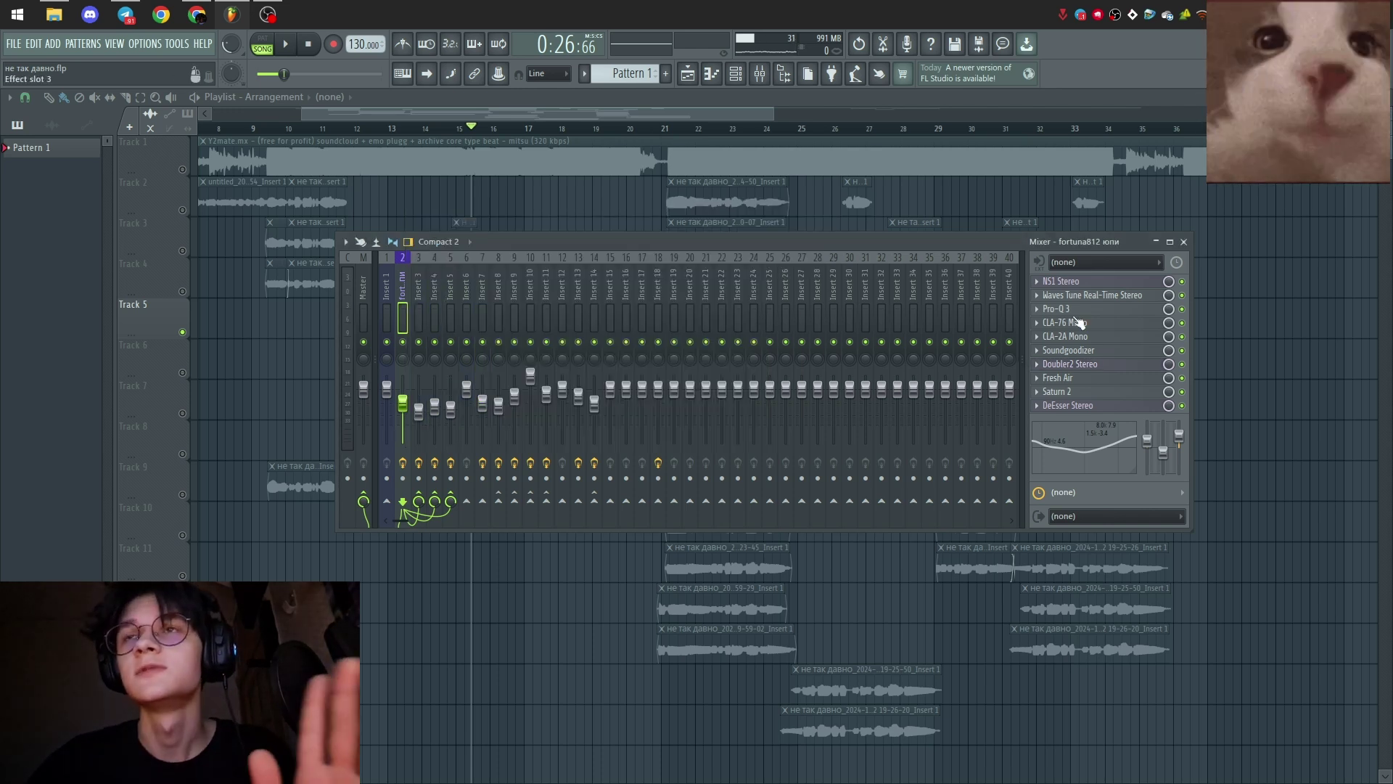
Review the Fresh Air, Saturn 2 and DeEsser Stereo settings on insert 2, checking Saturn 2's drive, tone and level values
{"action": "left_click", "coordinate": [1081, 378]}
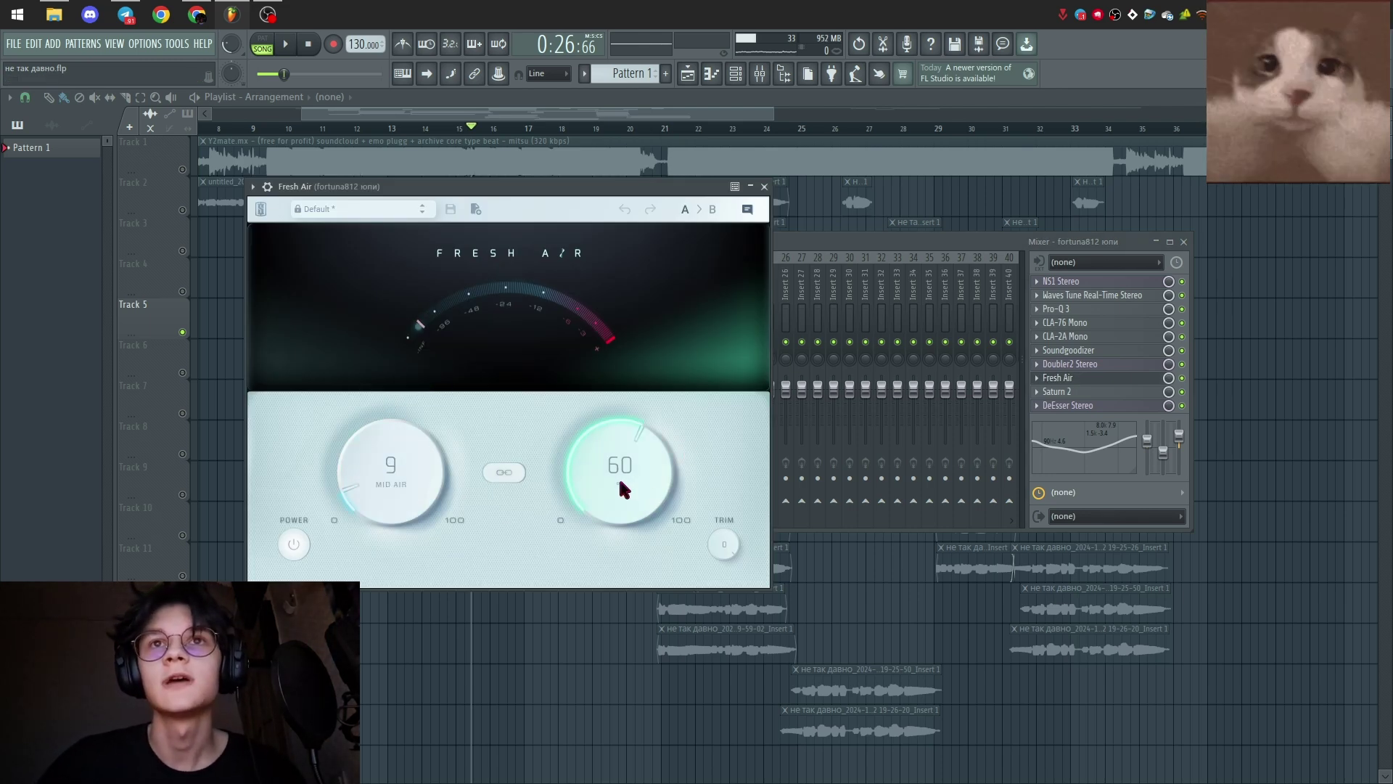
{"action": "left_click", "coordinate": [764, 187]}
{"action": "left_click", "coordinate": [1059, 391]}
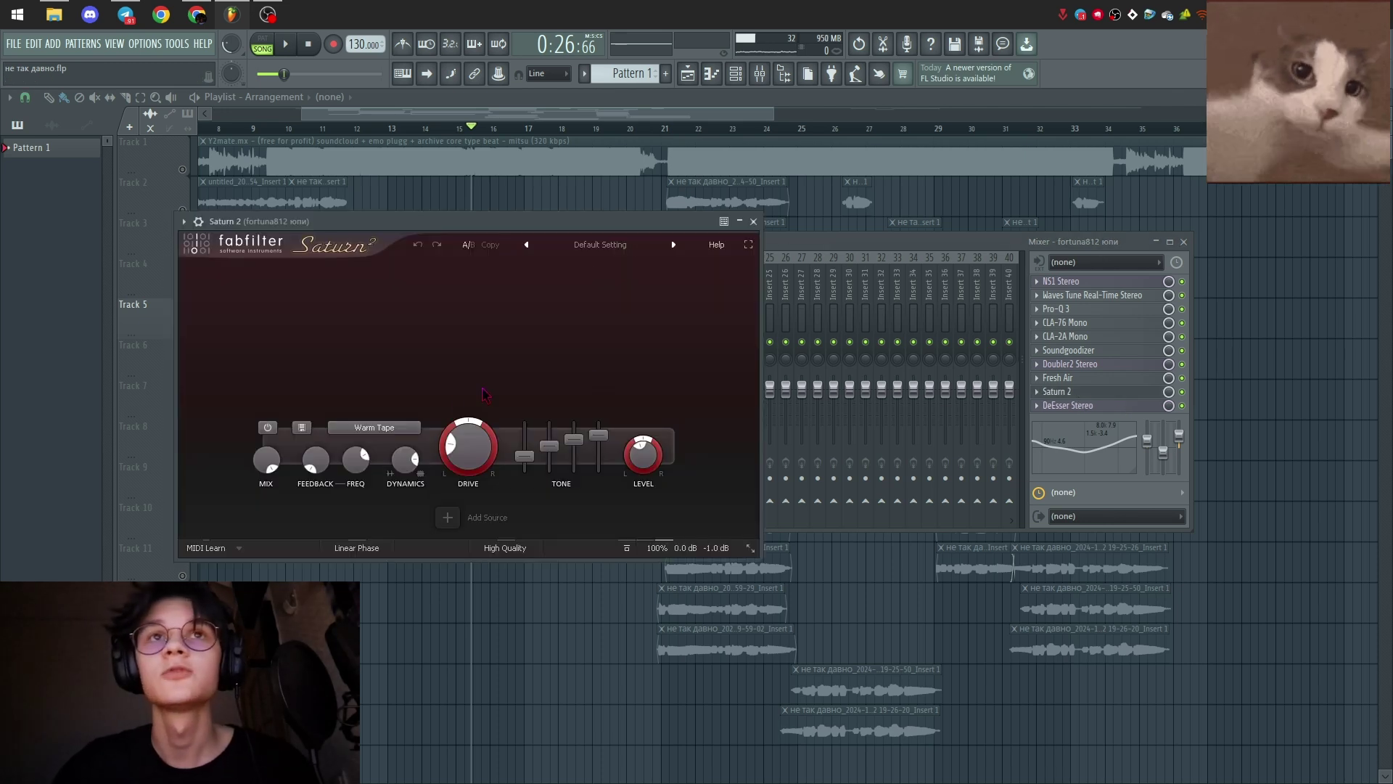
{"action": "left_click_drag", "start_coordinate": [404, 228], "coordinate": [578, 224]}
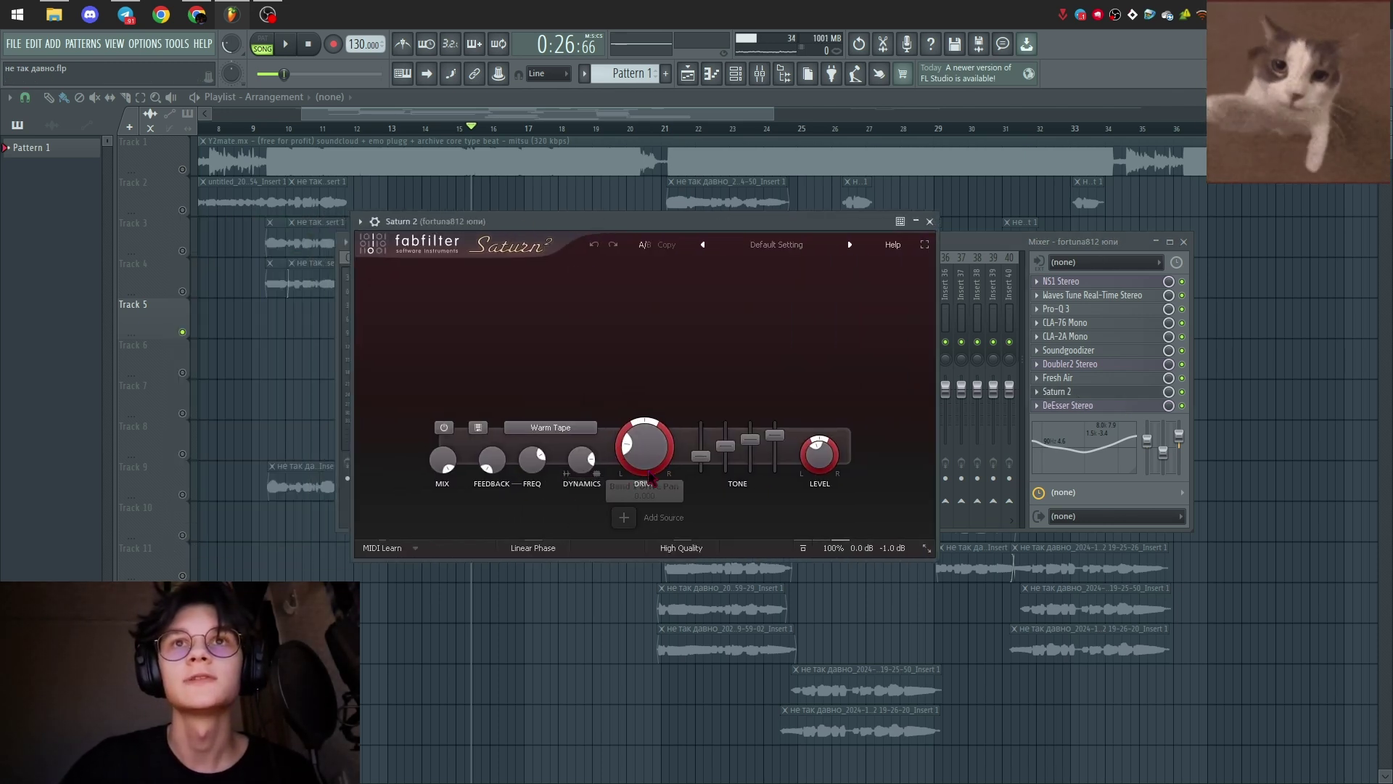
{"action": "mouse_move", "coordinate": [628, 462]}
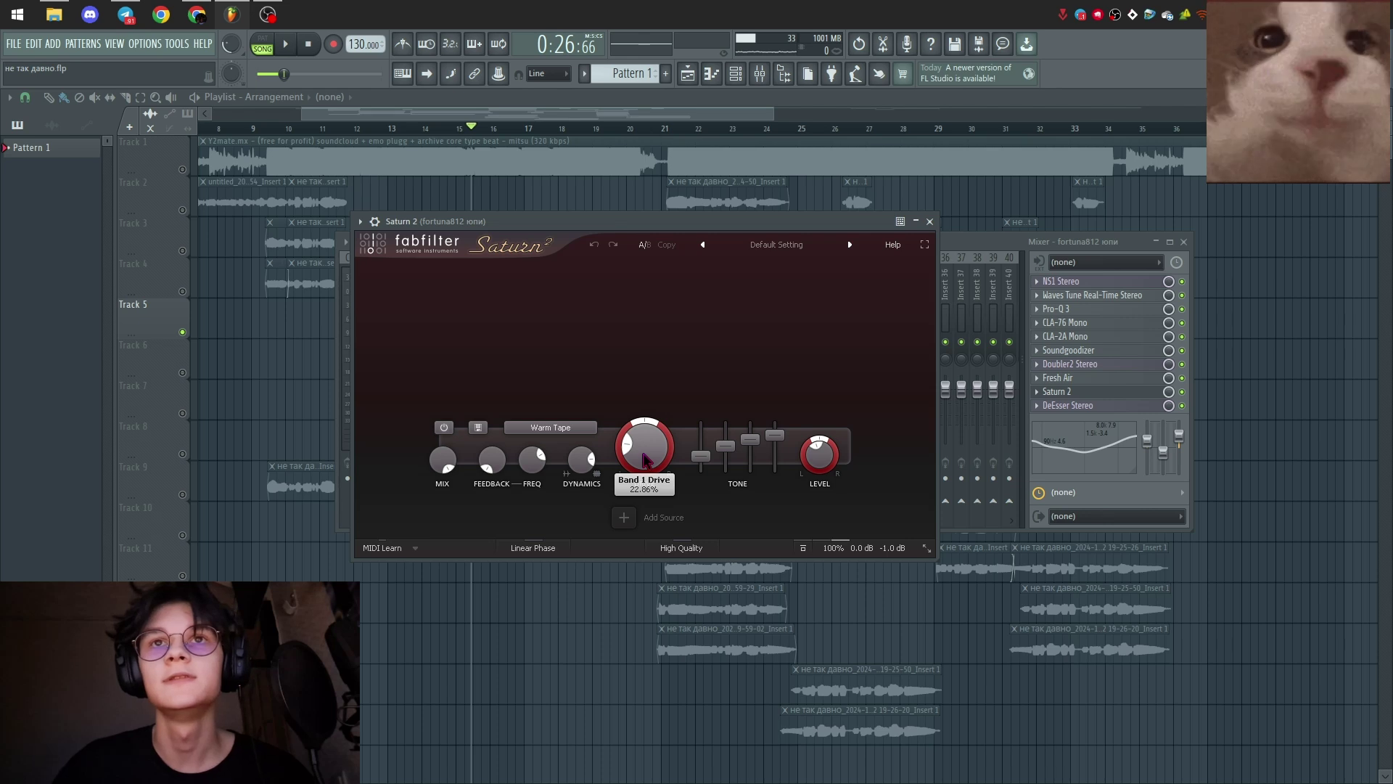
{"action": "mouse_move", "coordinate": [706, 468]}
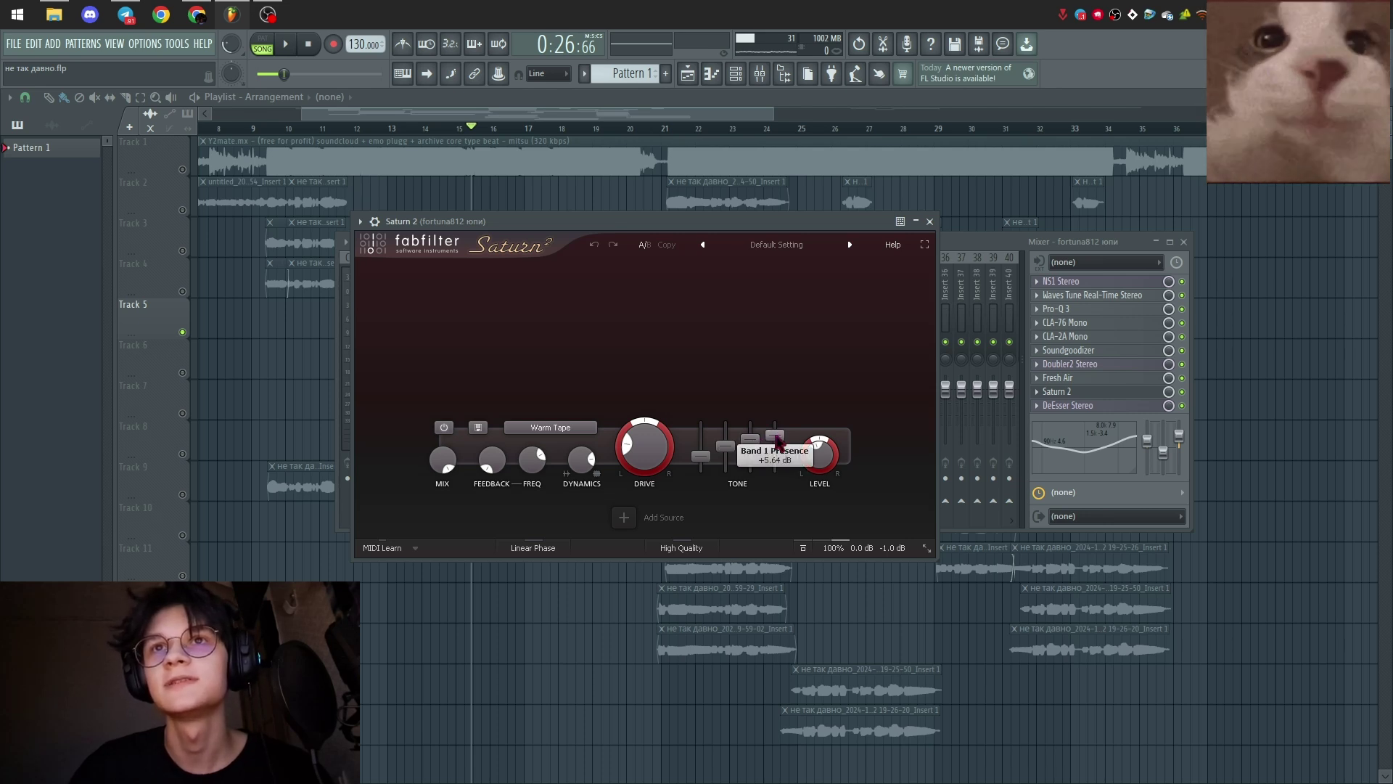
{"action": "mouse_move", "coordinate": [827, 467]}
{"action": "mouse_move", "coordinate": [575, 465]}
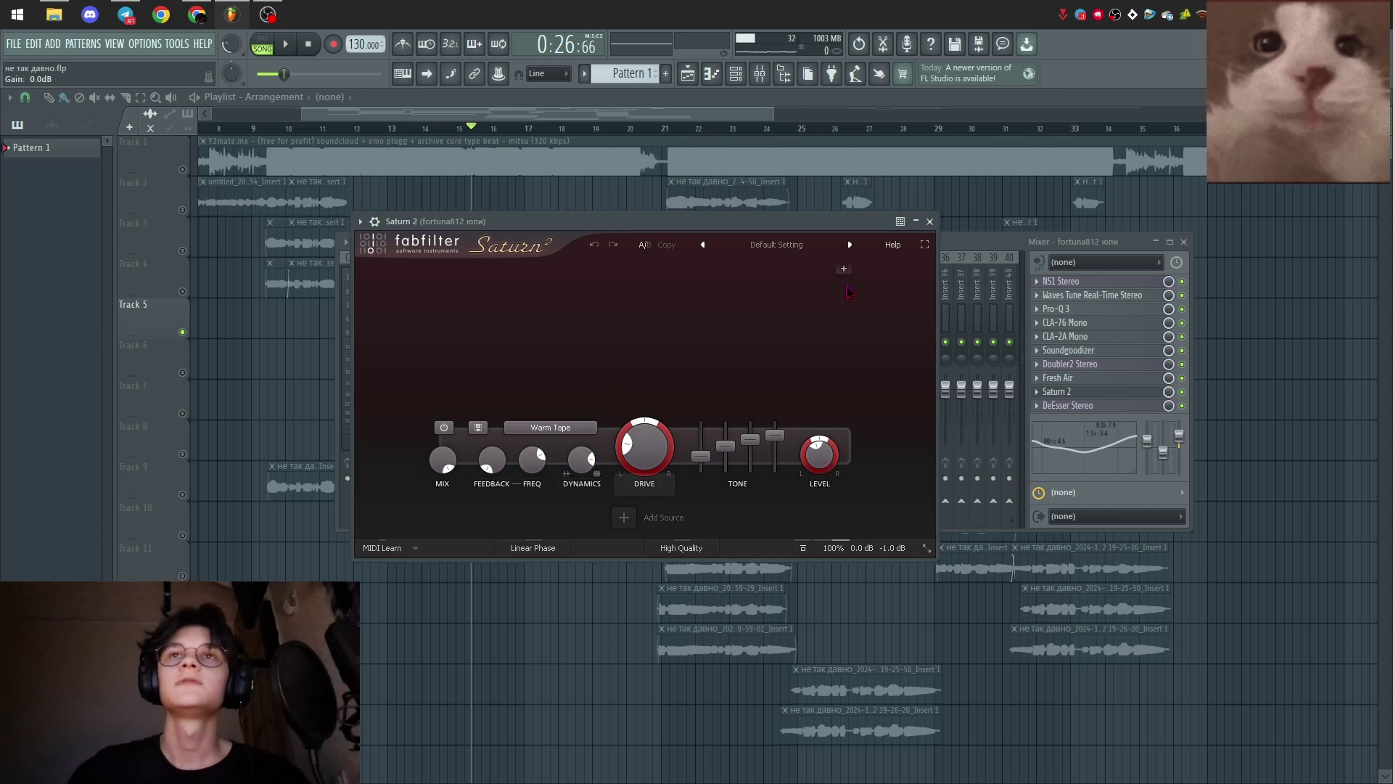
{"action": "left_click", "coordinate": [930, 221]}
{"action": "left_click", "coordinate": [1070, 405]}
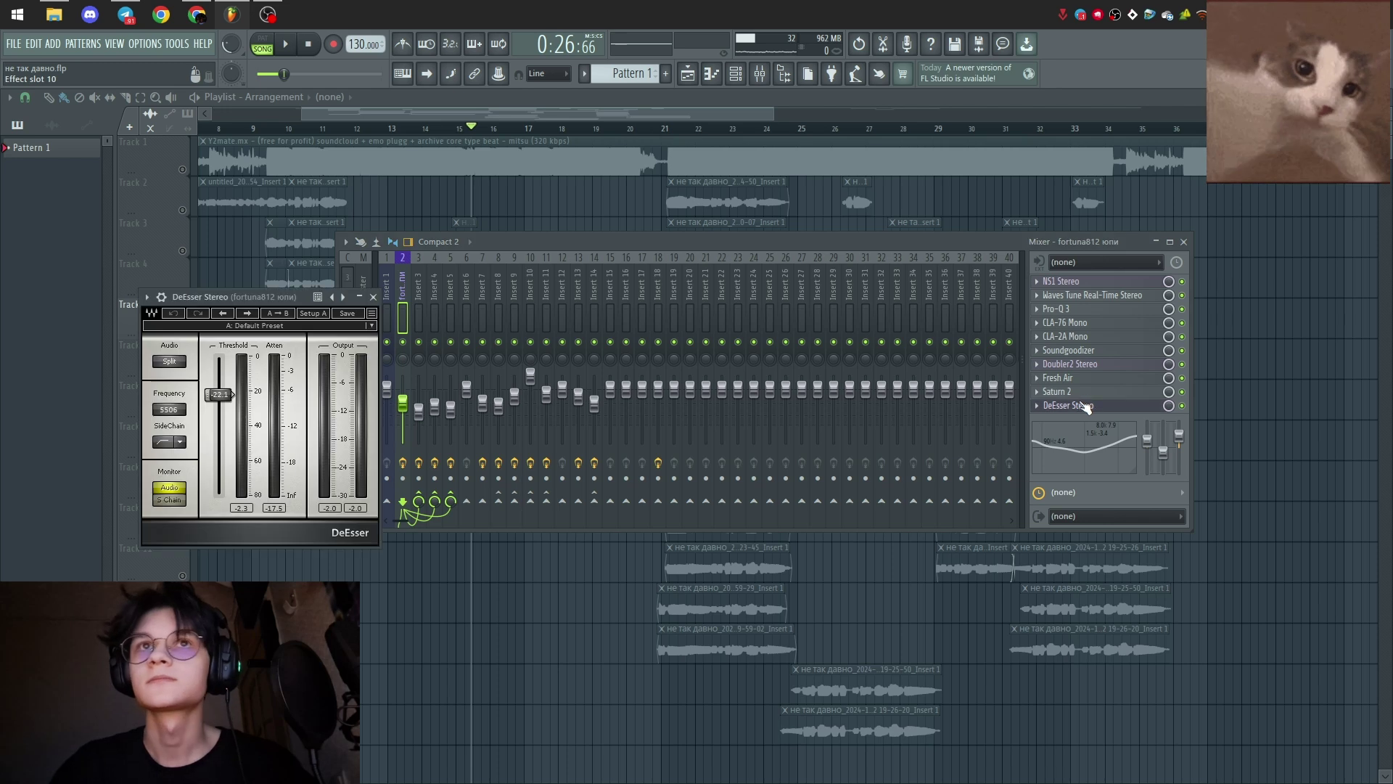
{"action": "left_click", "coordinate": [373, 296]}
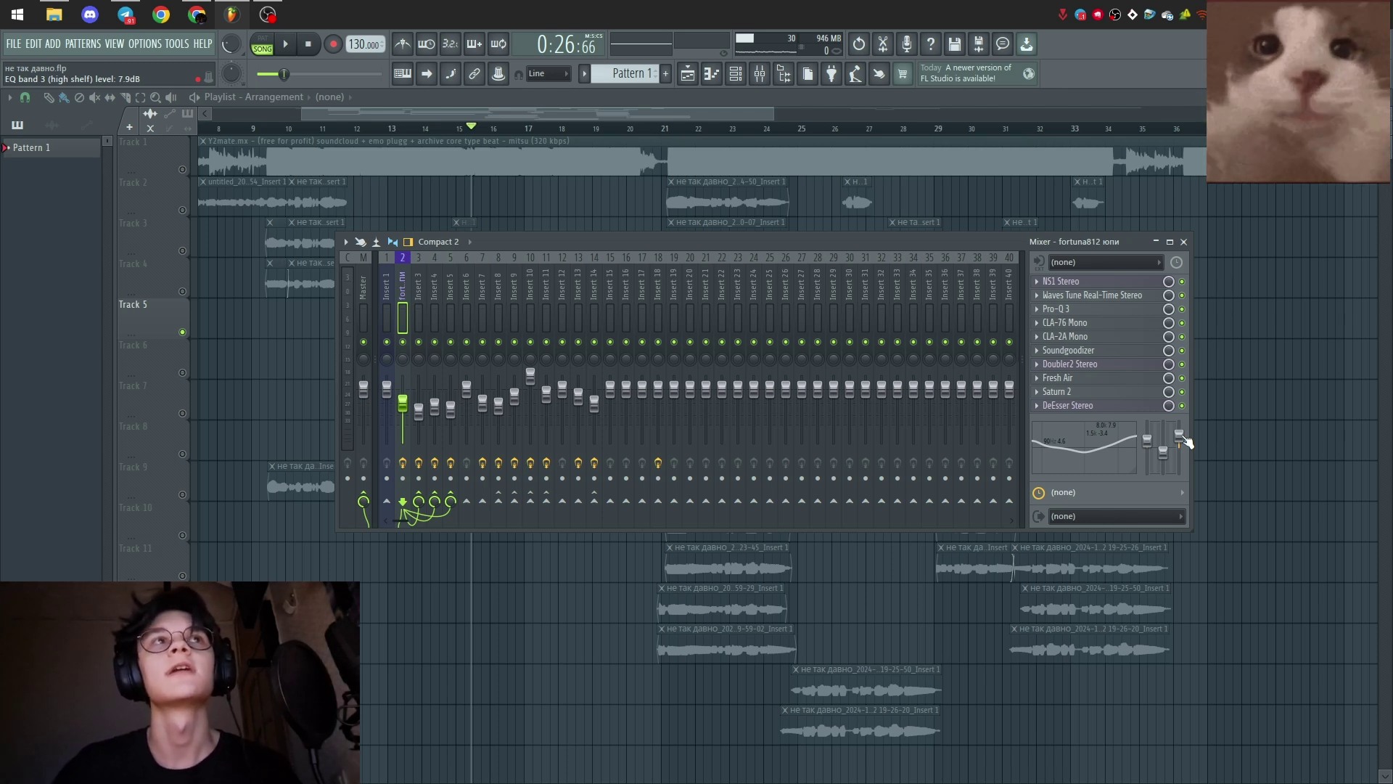
Inspect the ValhallaVintageVerb reverb settings on insert 3, and close the plugin window
{"action": "left_click", "coordinate": [425, 321]}
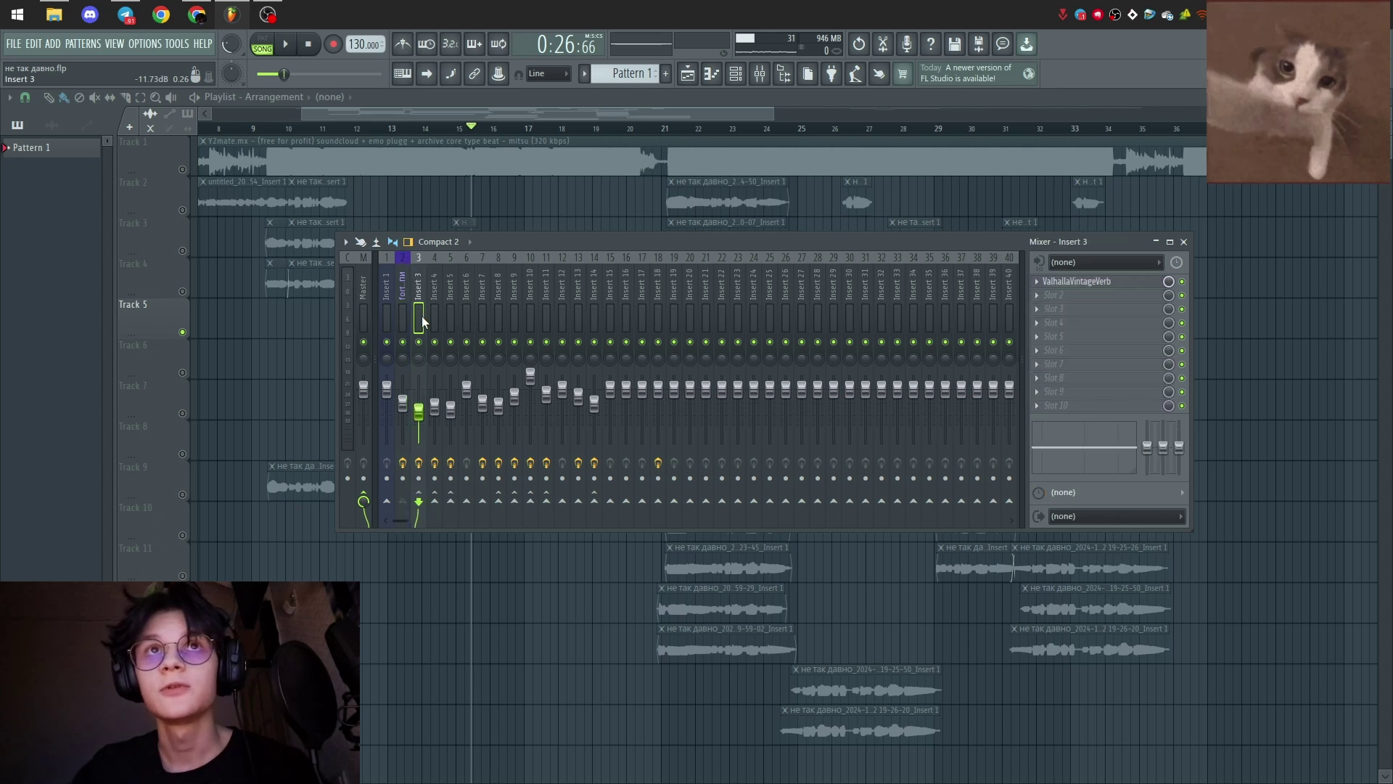
{"action": "left_click", "coordinate": [1079, 284]}
{"action": "left_click_drag", "start_coordinate": [190, 161], "coordinate": [359, 165]}
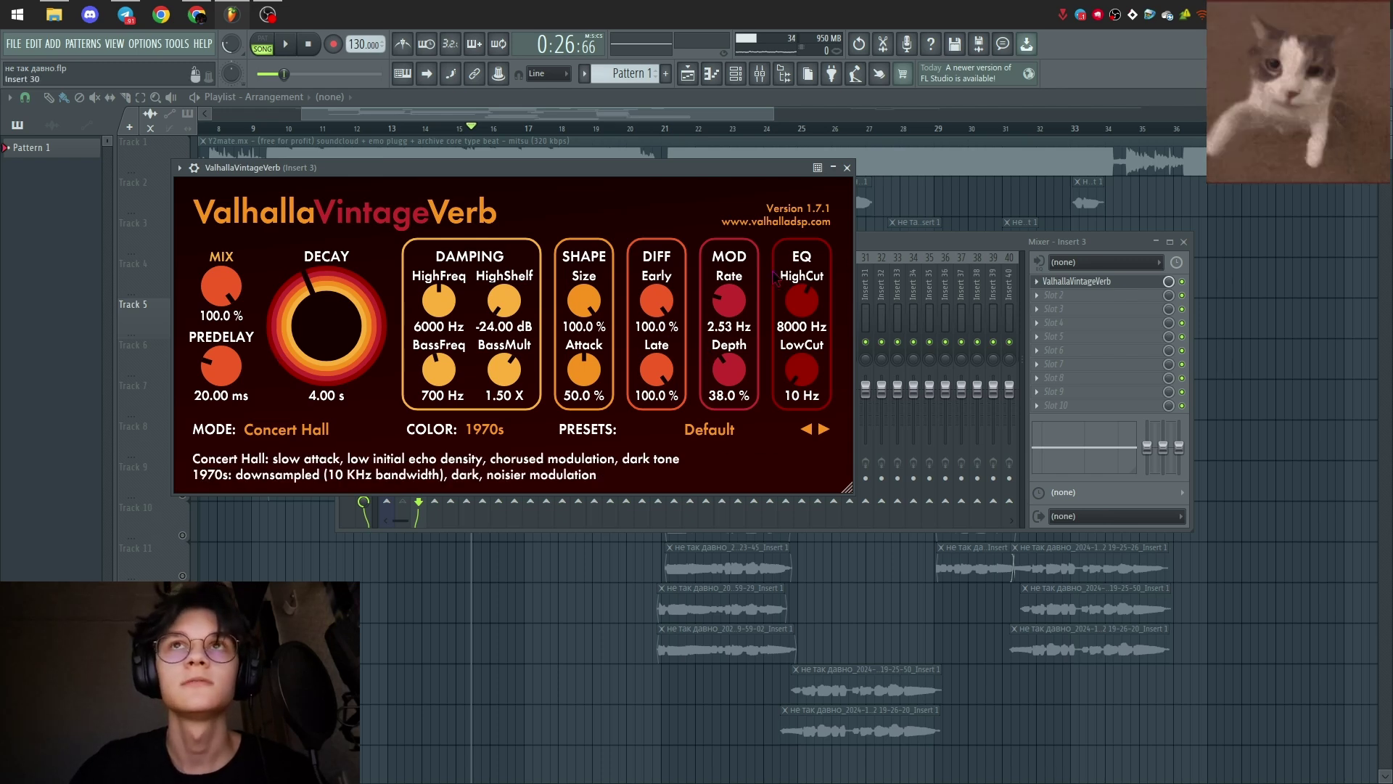
{"action": "left_click", "coordinate": [847, 168]}
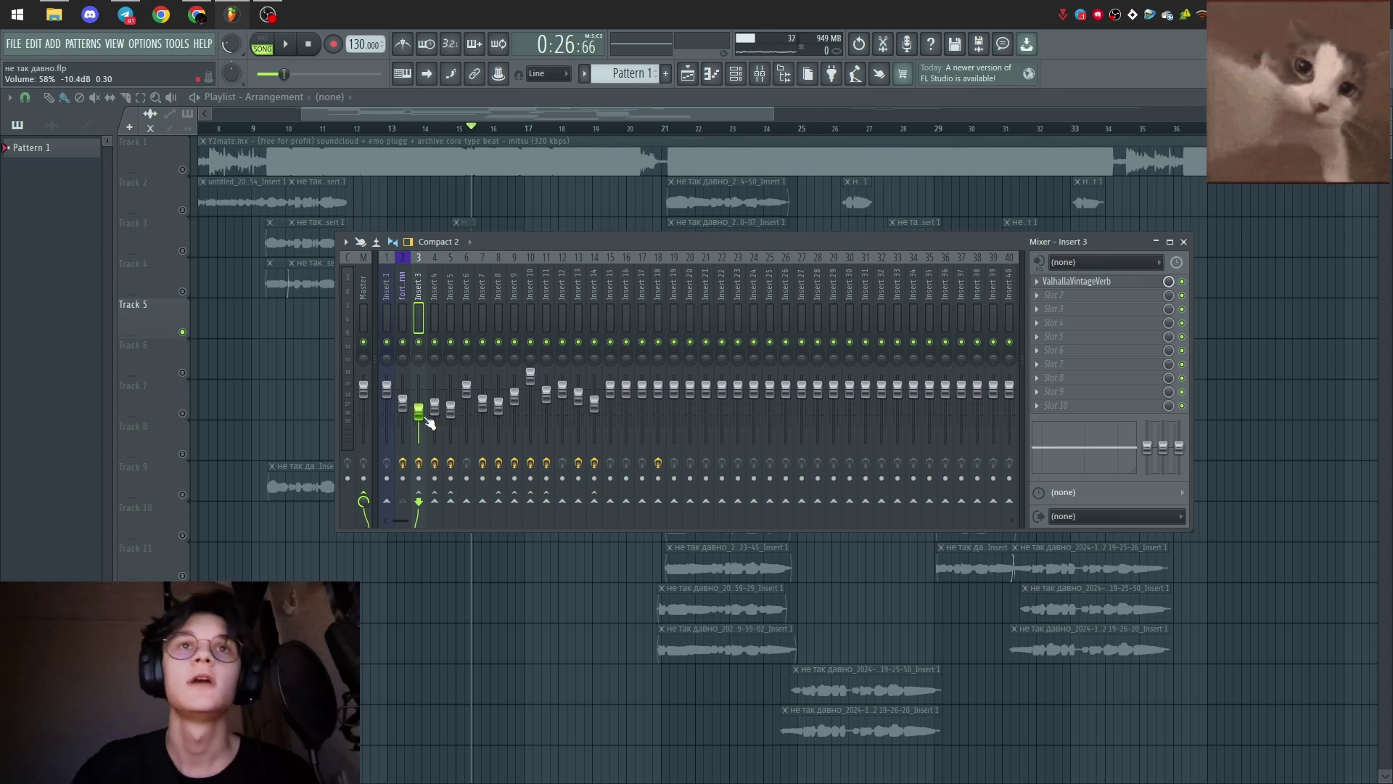
Review the MicroShift settings on insert 4 and set its Focus to 129.3 Hz
{"action": "left_click", "coordinate": [433, 301]}
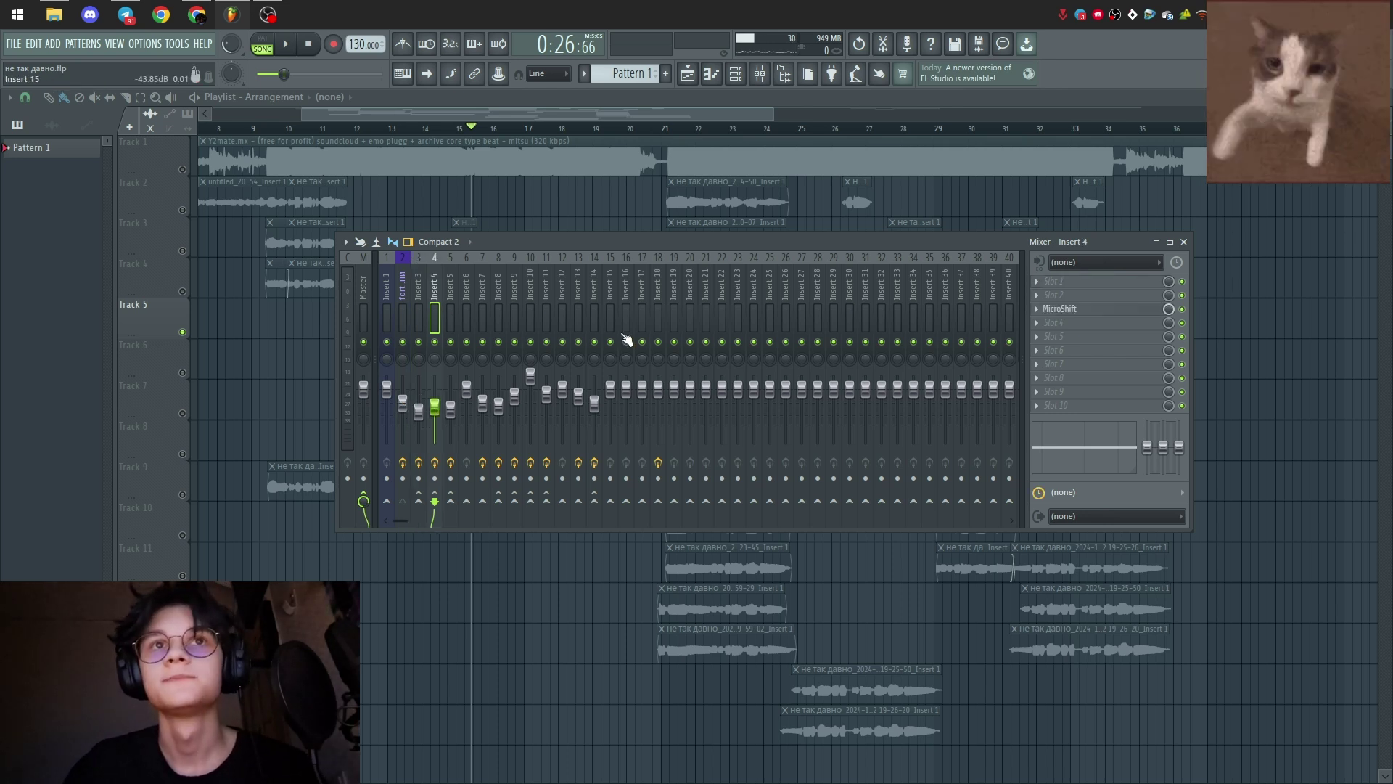
{"action": "left_click", "coordinate": [1099, 309]}
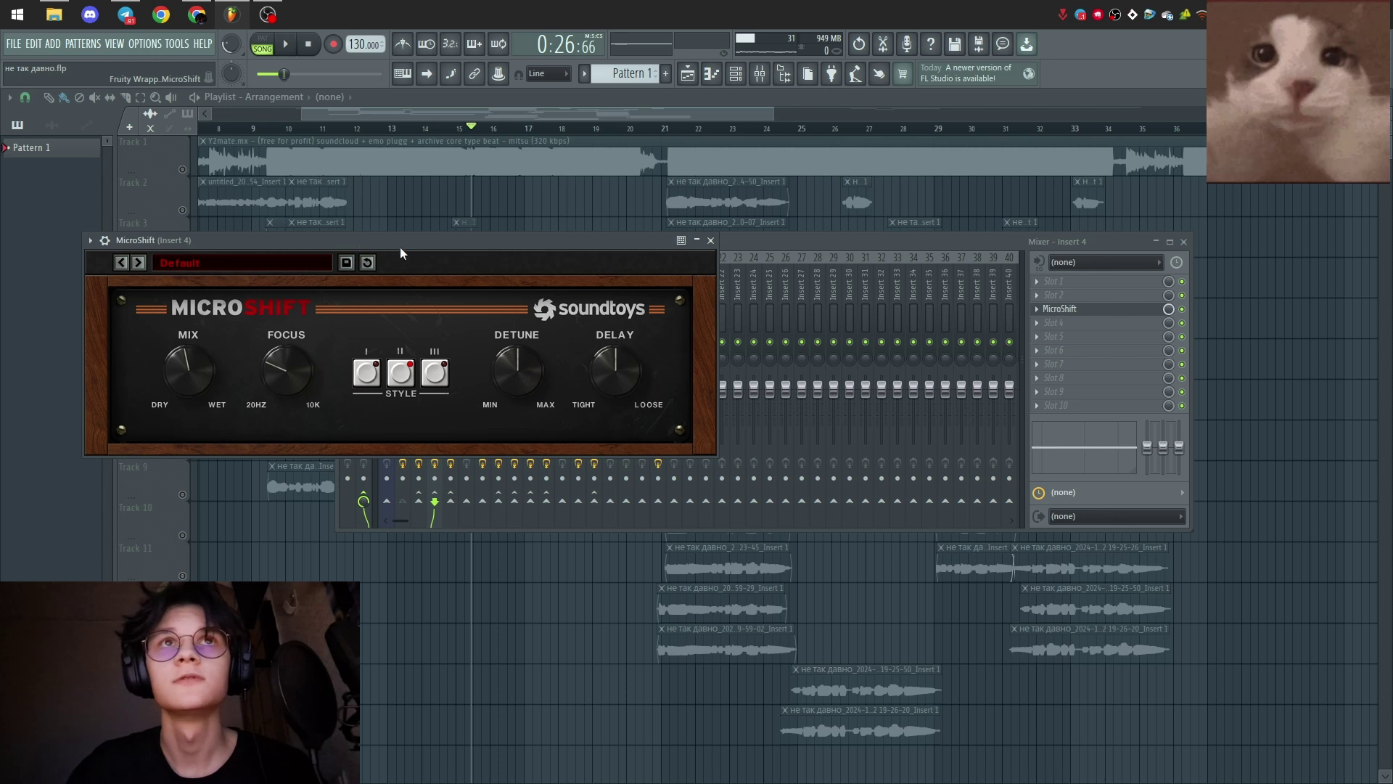
{"action": "left_click_drag", "start_coordinate": [406, 244], "coordinate": [579, 247]}
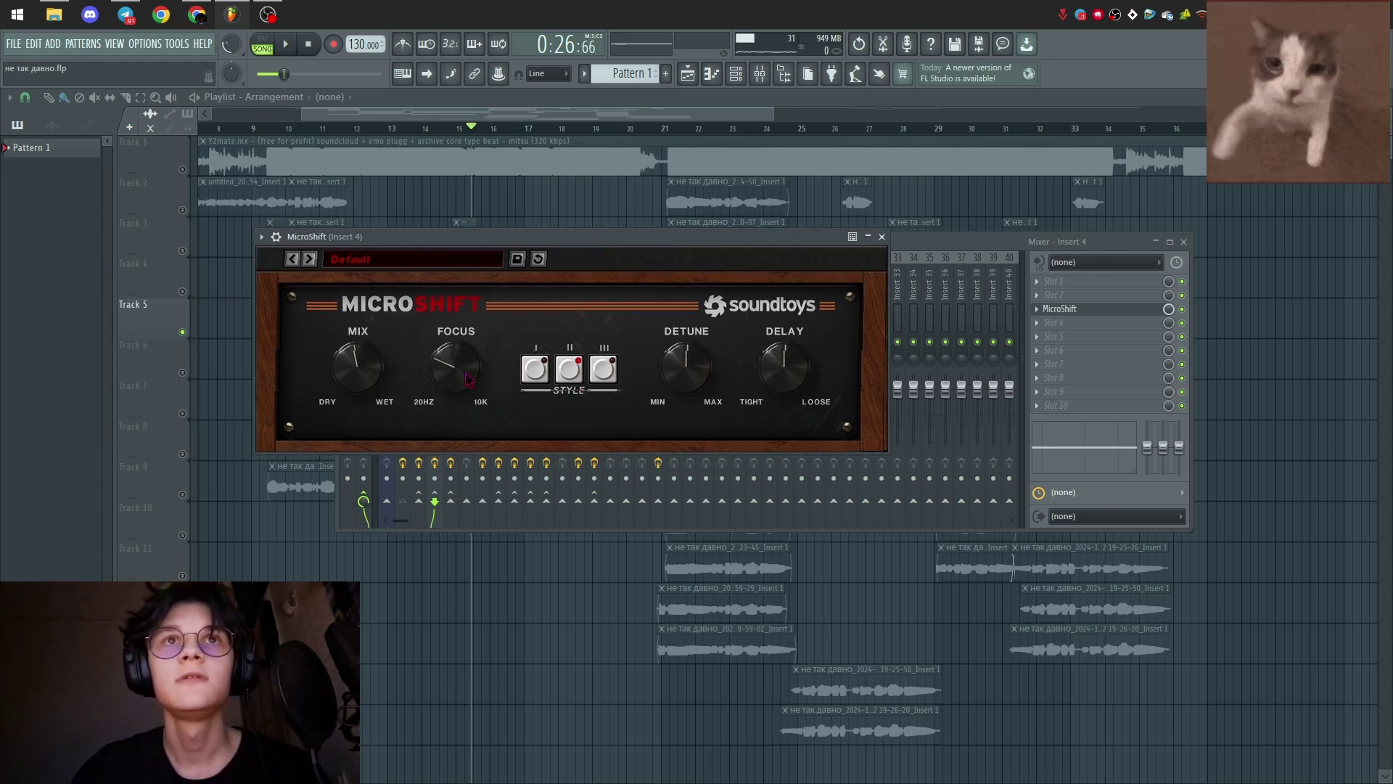
{"action": "left_click_drag", "start_coordinate": [586, 234], "coordinate": [605, 267]}
{"action": "left_click_drag", "start_coordinate": [387, 405], "coordinate": [476, 404]}
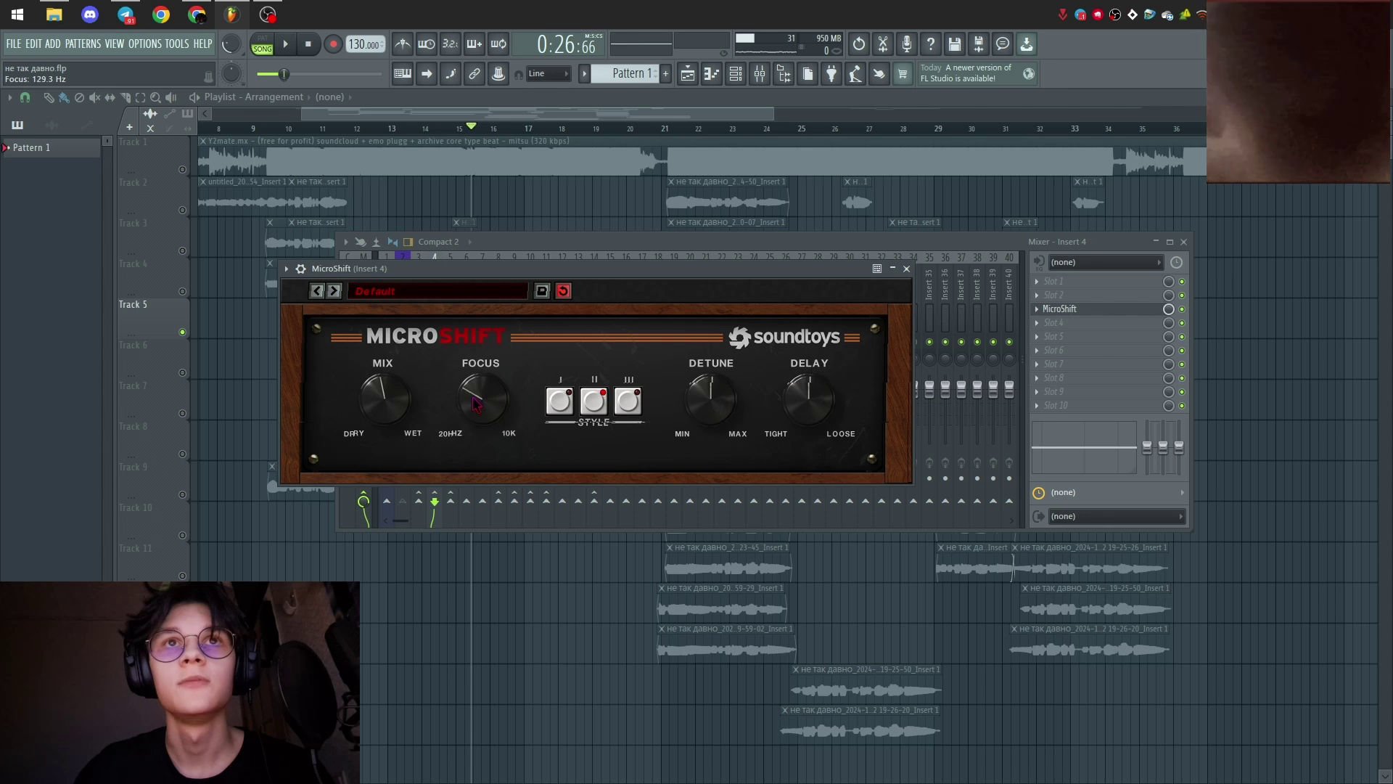
{"action": "left_click", "coordinate": [907, 268]}
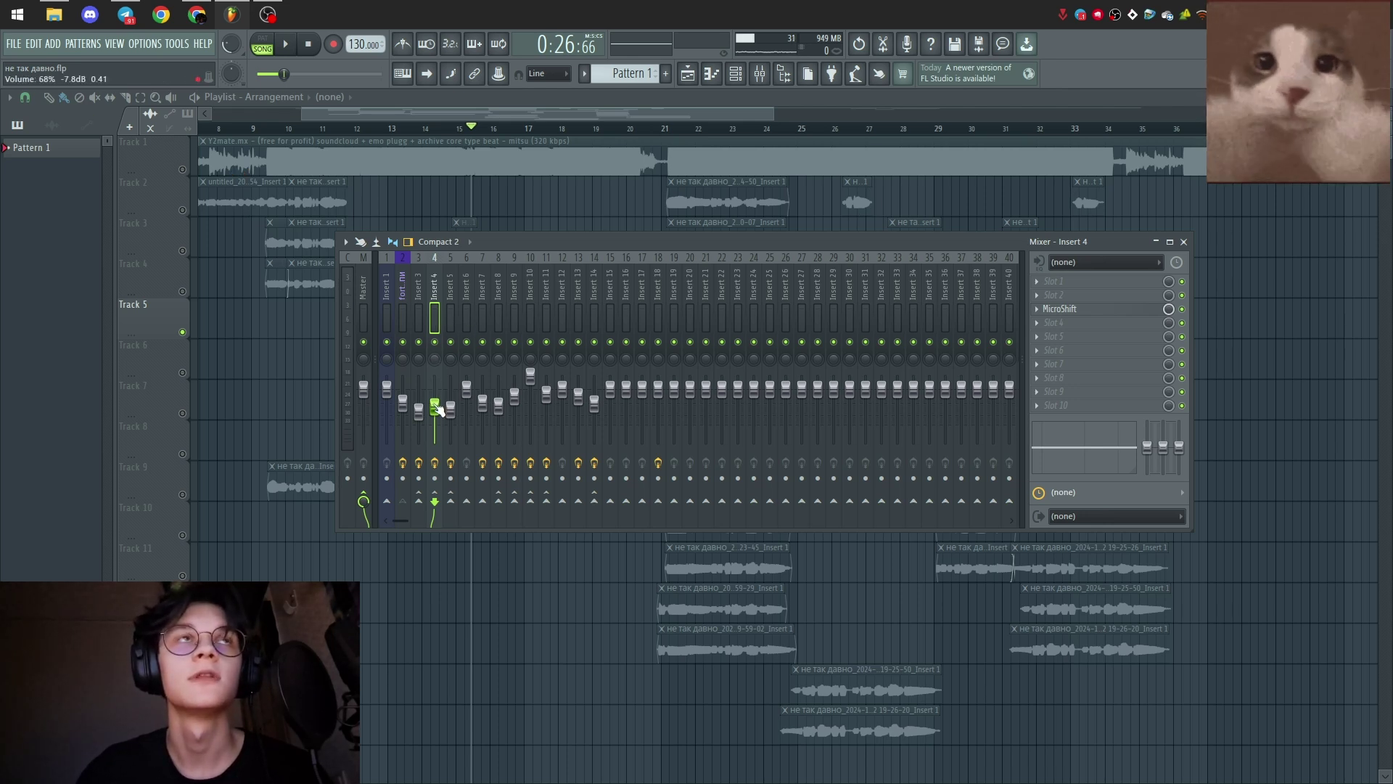
Check the ValhallaVintageVerb settings on insert 5, and close the plugin window
{"action": "left_click", "coordinate": [451, 313]}
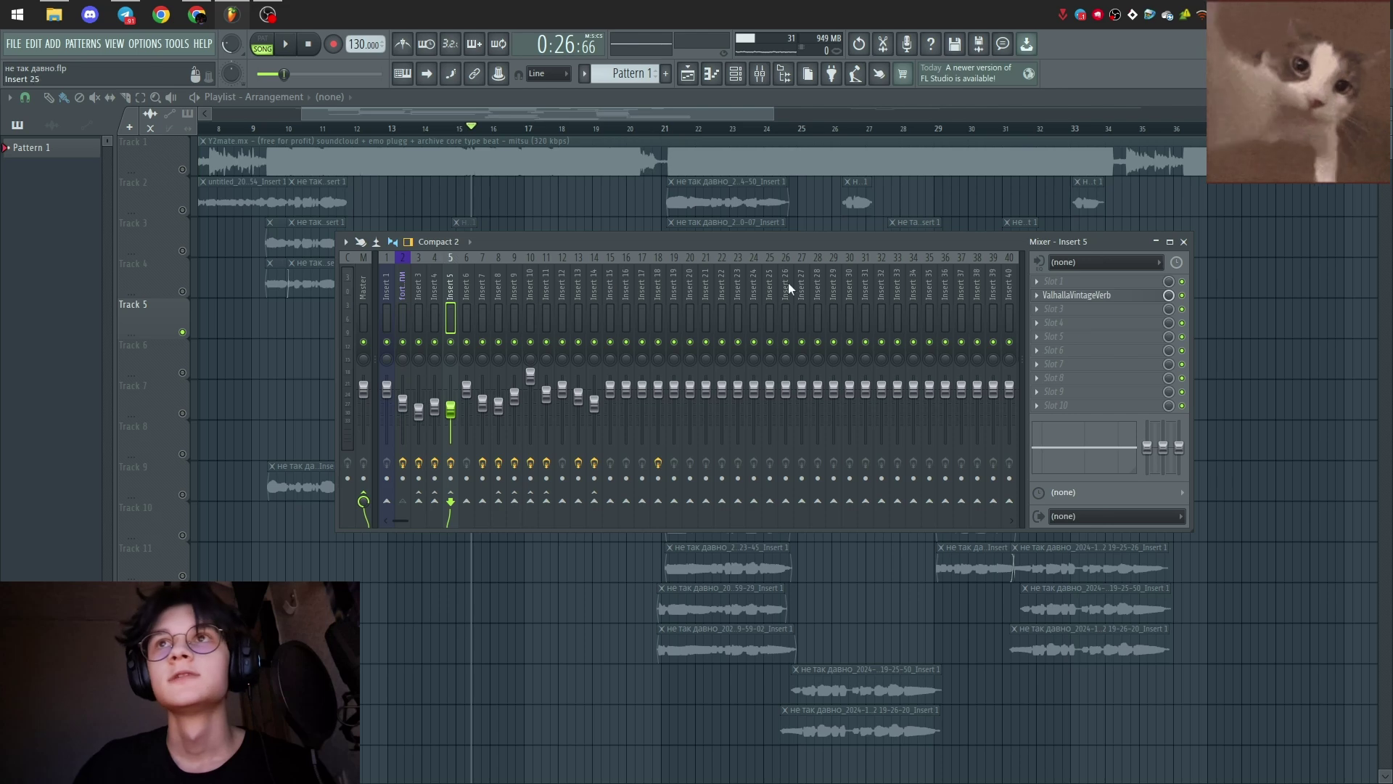
{"action": "left_click", "coordinate": [1078, 295]}
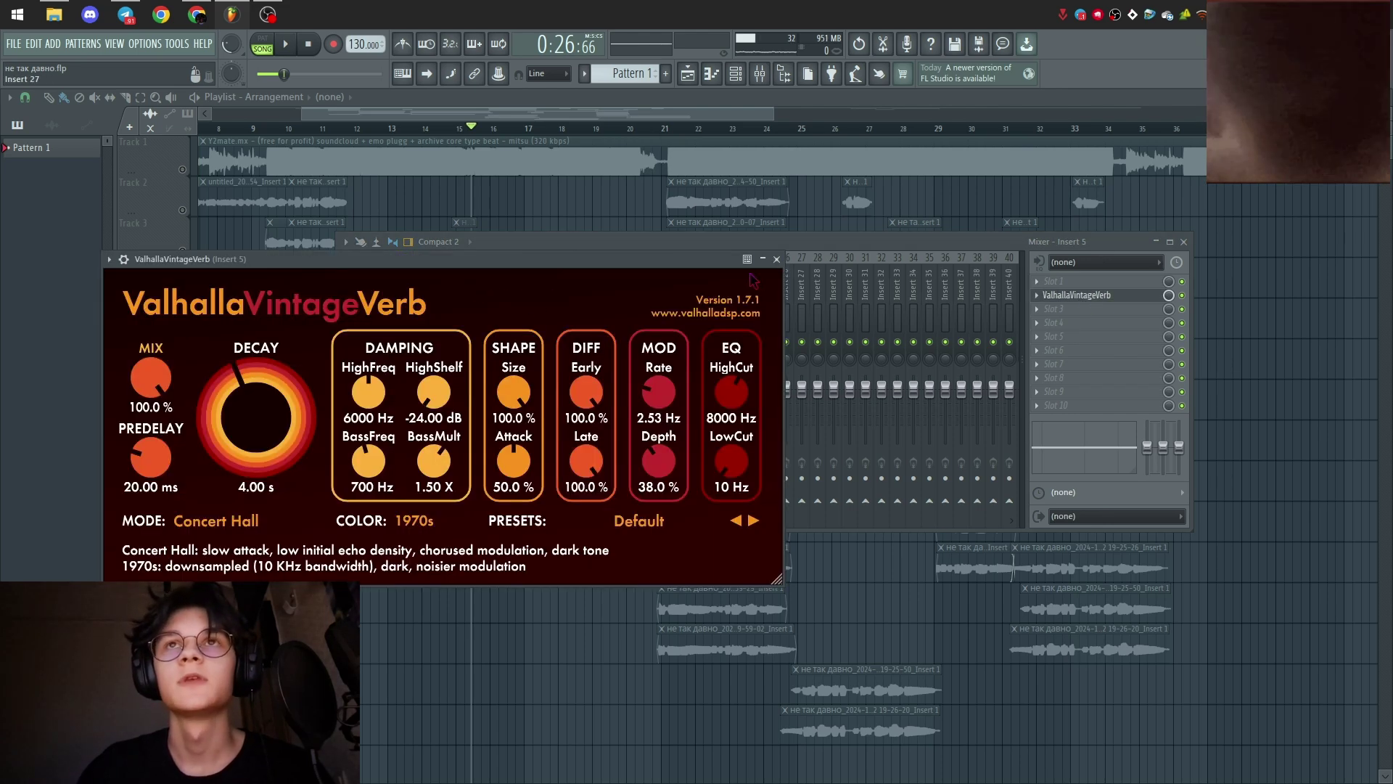
{"action": "left_click", "coordinate": [777, 260]}
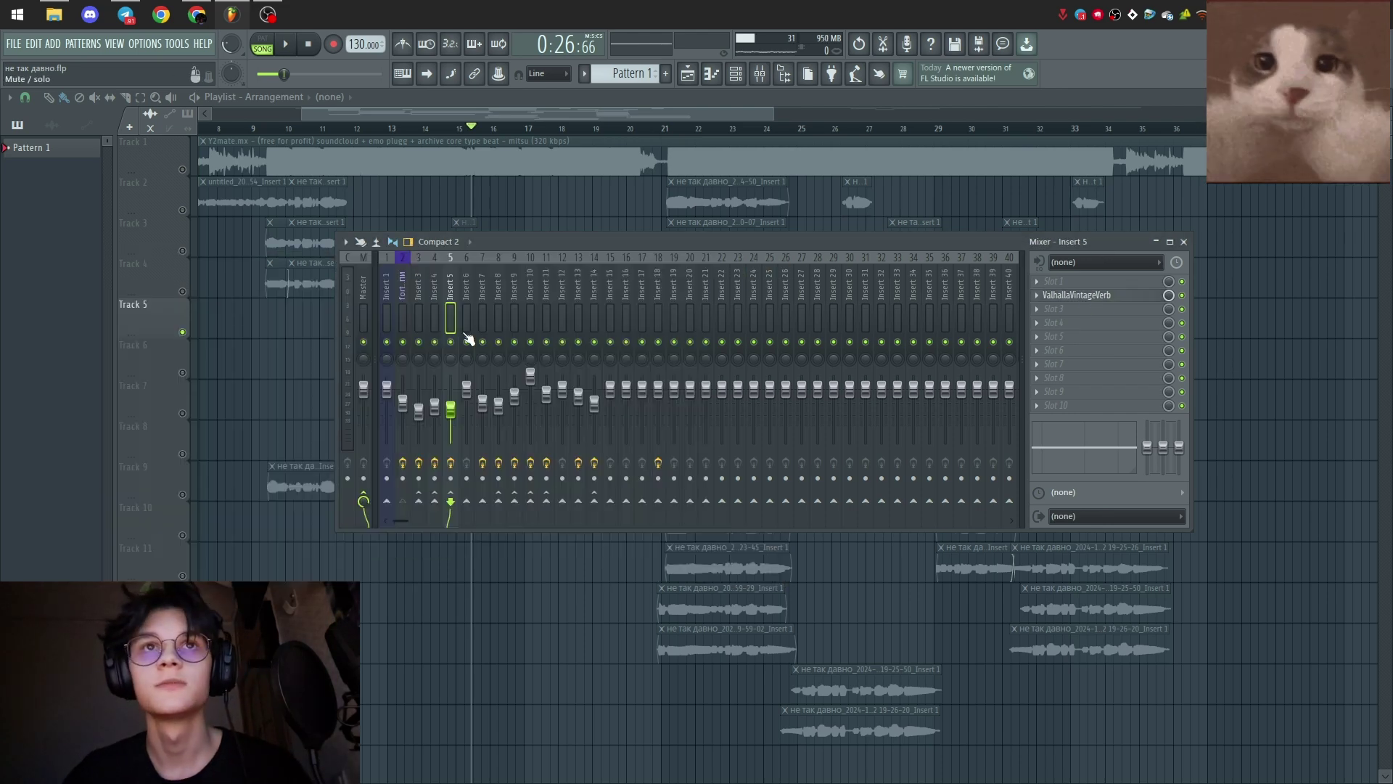
Hide the mixer and briefly play back the soloed Track 5 vocal
{"action": "key", "text": "F9"}
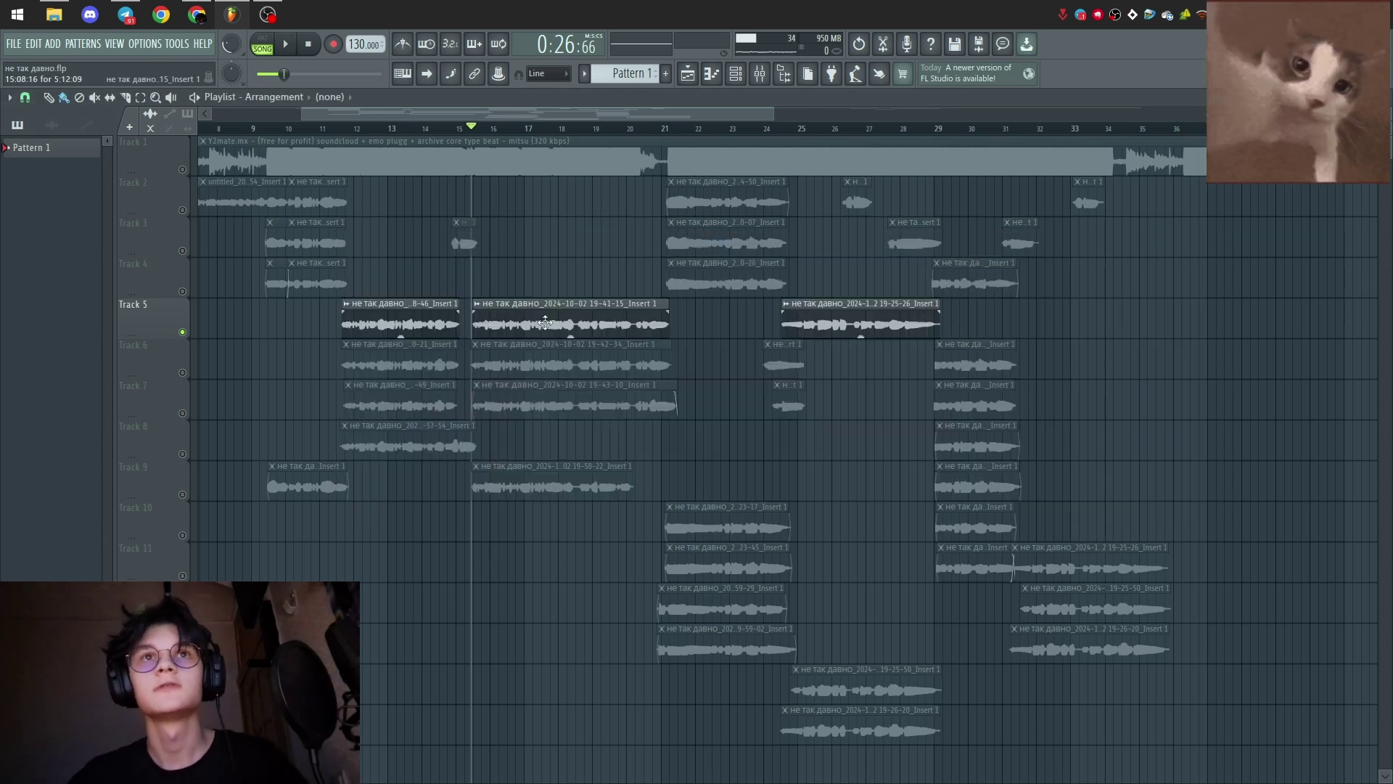
{"action": "key", "text": "space"}
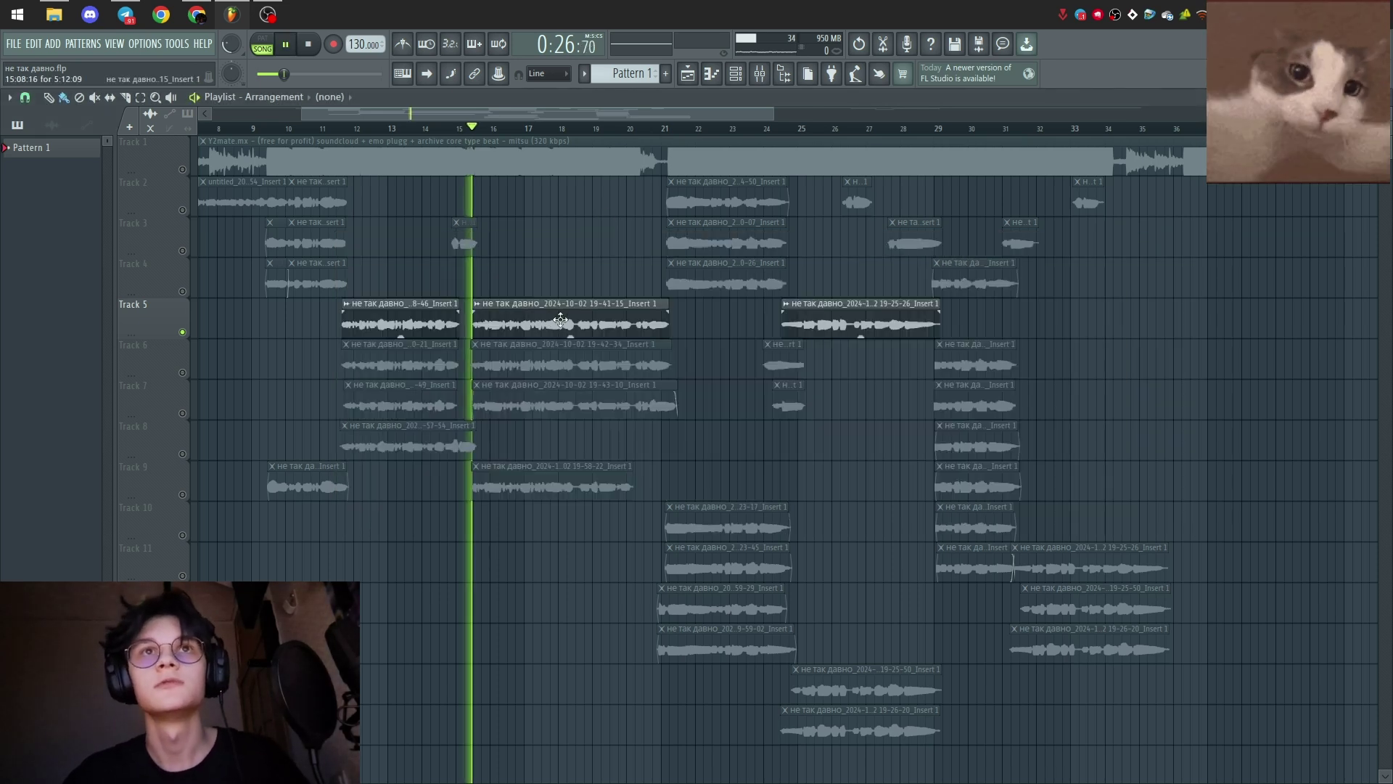
{"action": "key", "text": "space"}
Bypass the Doubler2 Stereo effect on insert 2, and play the soloed Track 5 vocal again
{"action": "left_click", "coordinate": [760, 73]}
{"action": "left_click", "coordinate": [402, 312]}
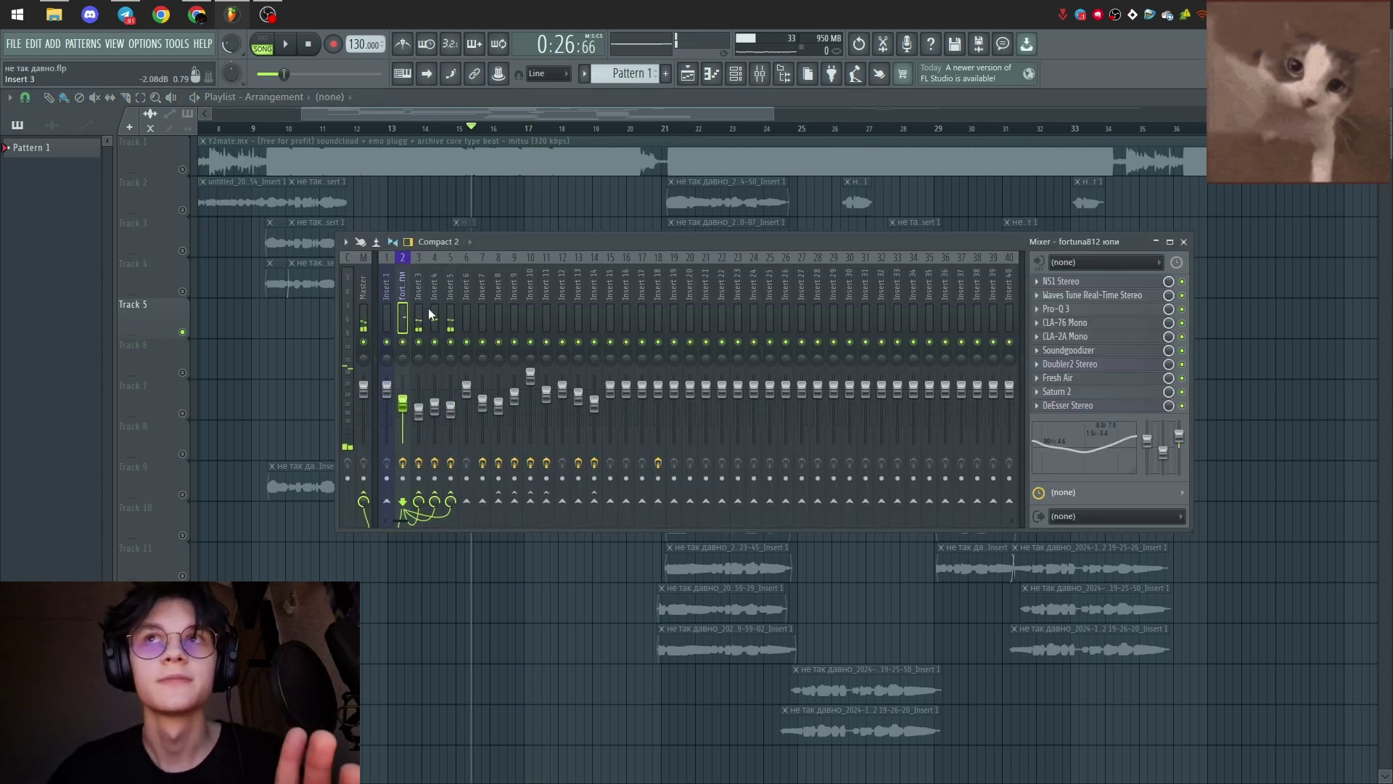
{"action": "left_click", "coordinate": [1184, 241]}
{"action": "key", "text": "space"}
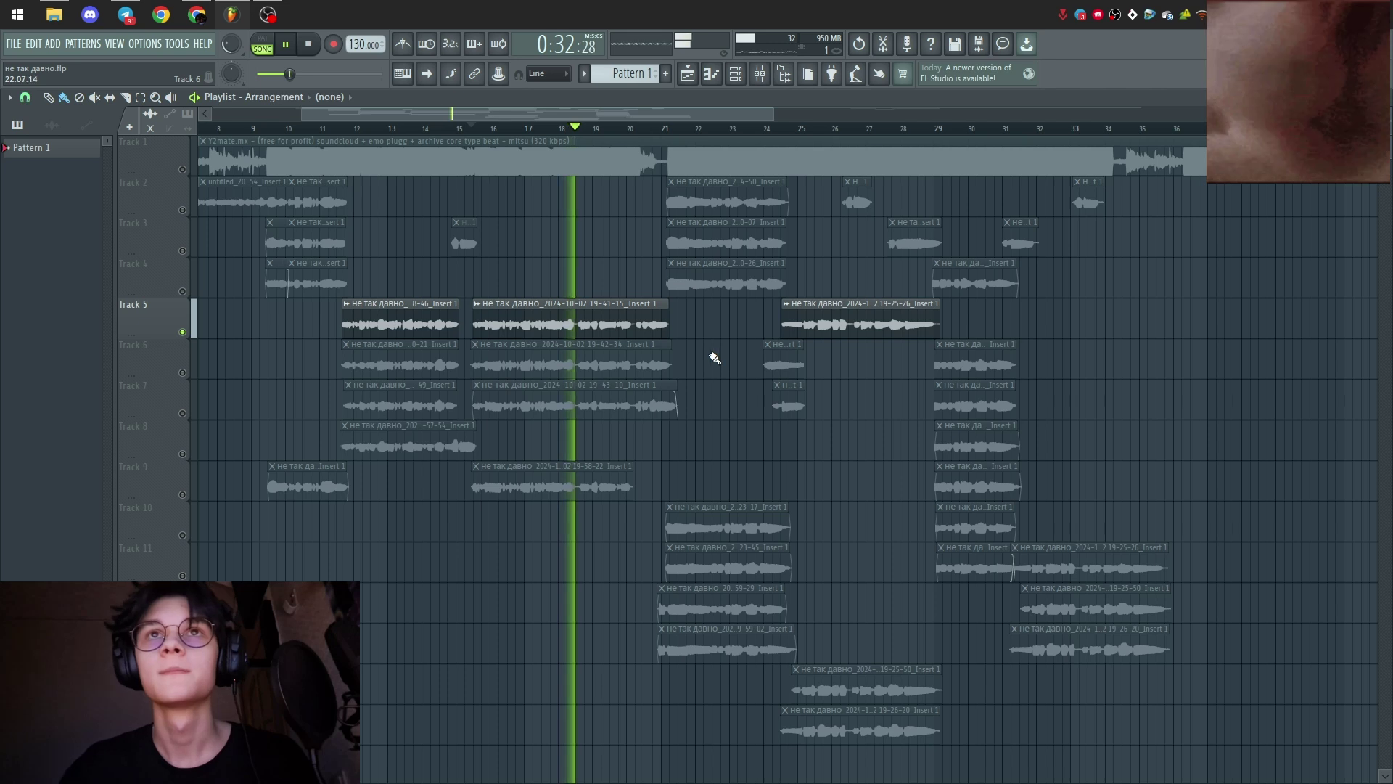
{"action": "key", "text": "space"}
Browse the mixer inserts from insert 2 onward to find where the next vocal's effect chain starts
{"action": "left_click", "coordinate": [771, 81]}
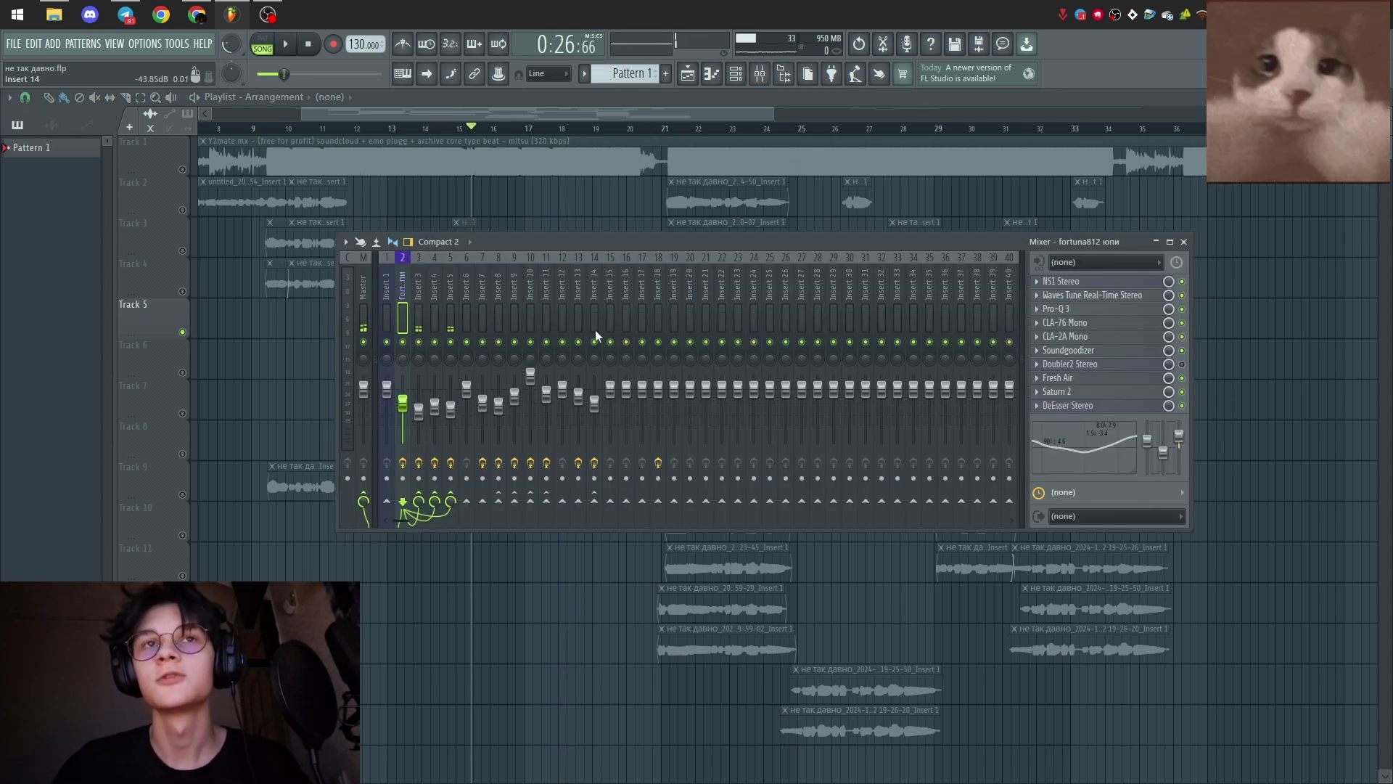
{"action": "left_click", "coordinate": [403, 312]}
{"action": "scroll", "coordinate": [399, 312], "scroll_direction": "down", "scroll_amount": 4}
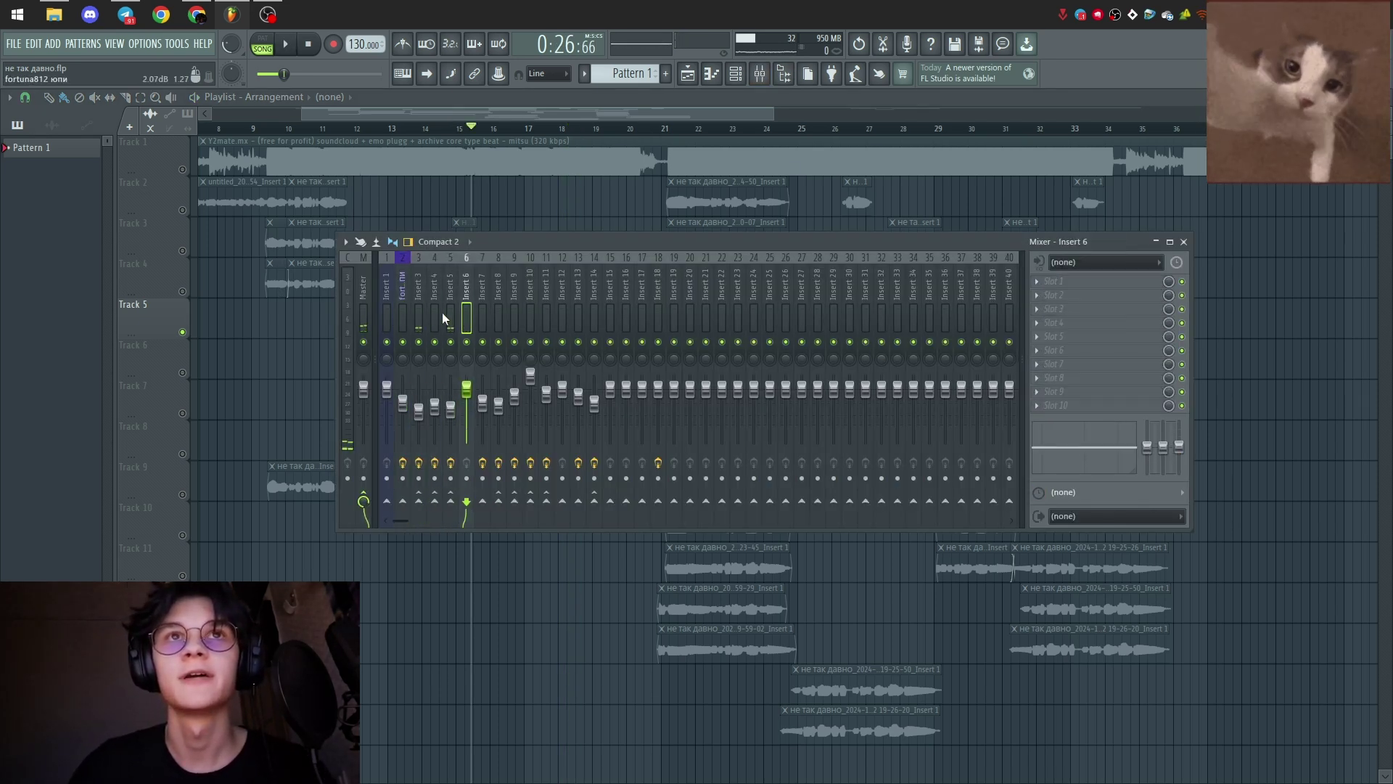
{"action": "scroll", "coordinate": [413, 316], "scroll_direction": "up", "scroll_amount": 4}
{"action": "scroll", "coordinate": [417, 318], "scroll_direction": "down", "scroll_amount": 2}
{"action": "scroll", "coordinate": [417, 320], "scroll_direction": "up", "scroll_amount": 1}
{"action": "scroll", "coordinate": [417, 319], "scroll_direction": "down", "scroll_amount": 1}
{"action": "scroll", "coordinate": [421, 320], "scroll_direction": "up", "scroll_amount": 1}
Solo Track 6 and Track 7 together in the playlist
{"action": "key", "text": "F9"}
{"action": "left_click", "coordinate": [163, 359]}
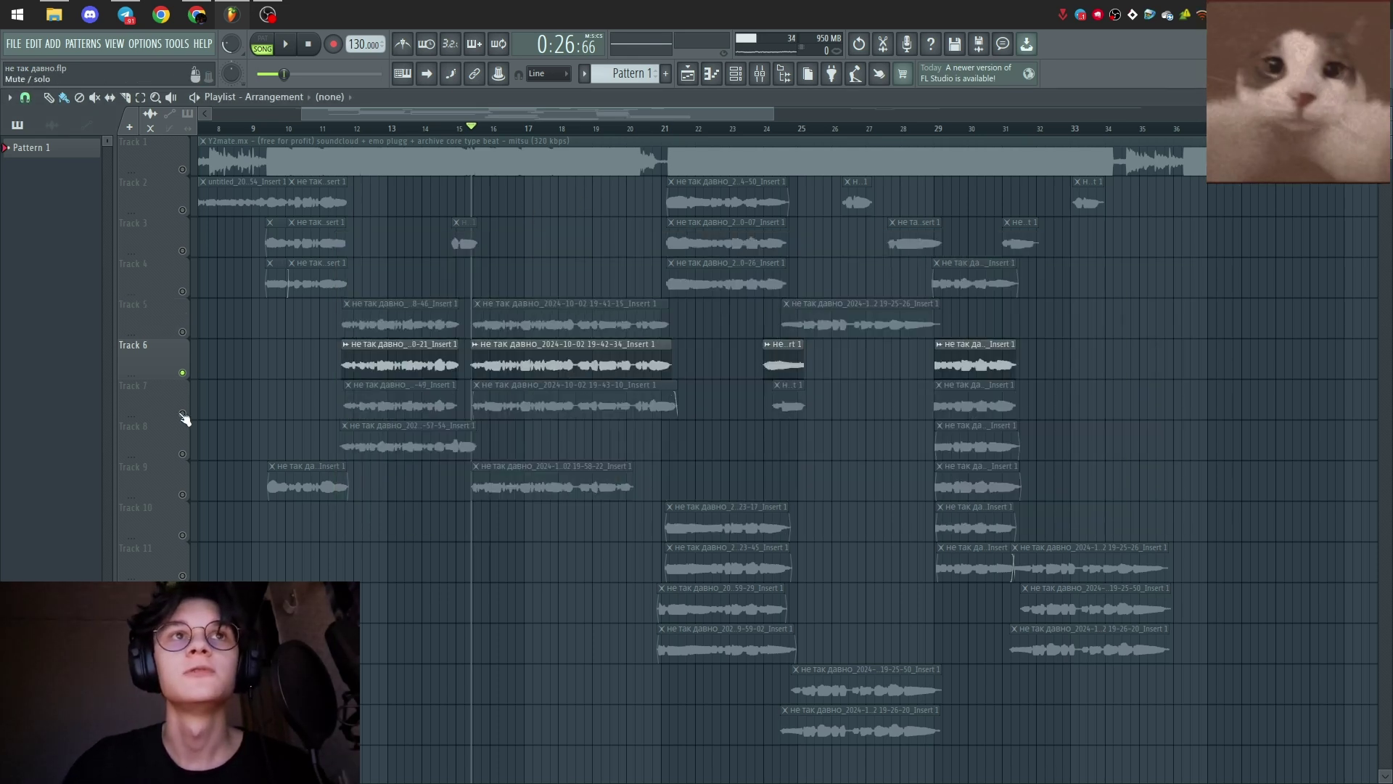
{"action": "left_click", "coordinate": [187, 411], "text": "ctrl"}
{"action": "double_click", "coordinate": [527, 371]}
{"action": "key", "text": "Escape"}
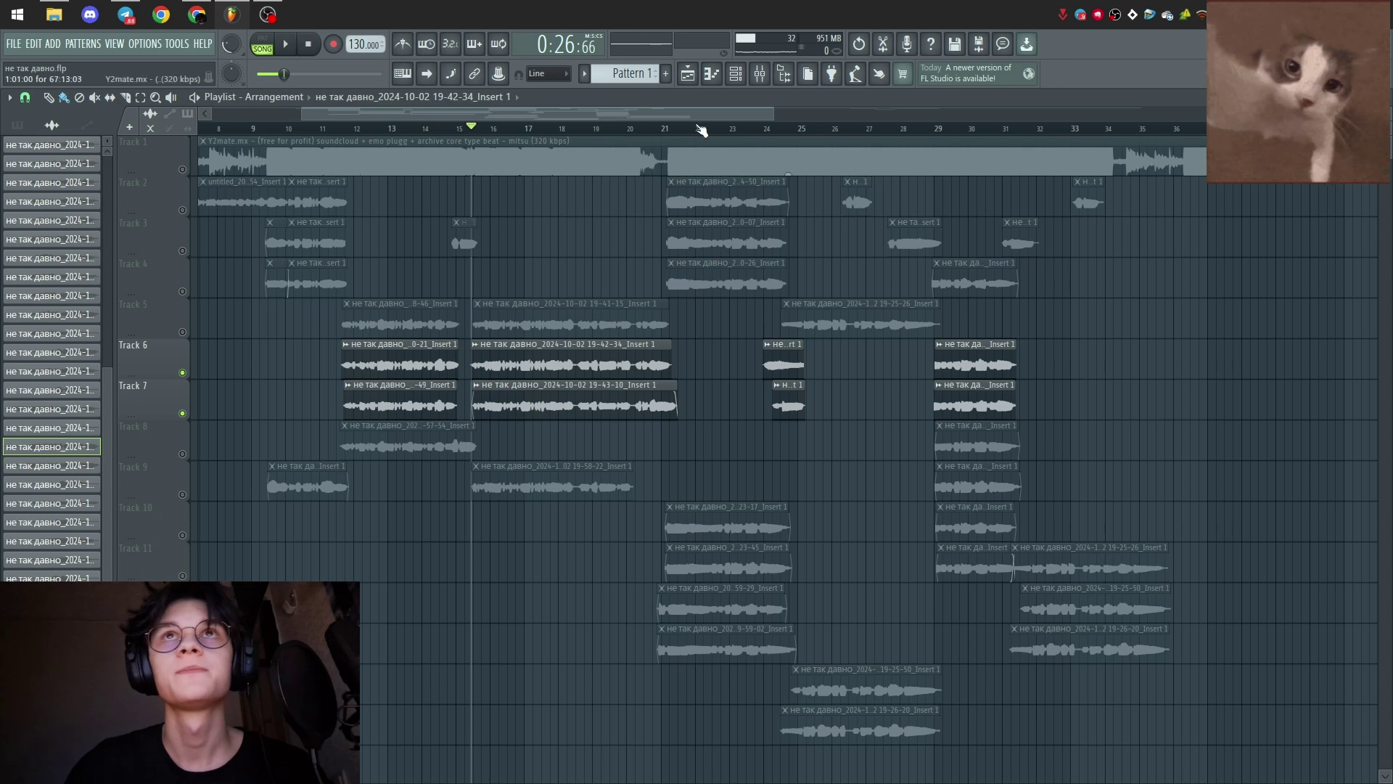
Examine the effect chain on insert 7 and review its Auto-Tune EFX settings
{"action": "key", "text": "F9"}
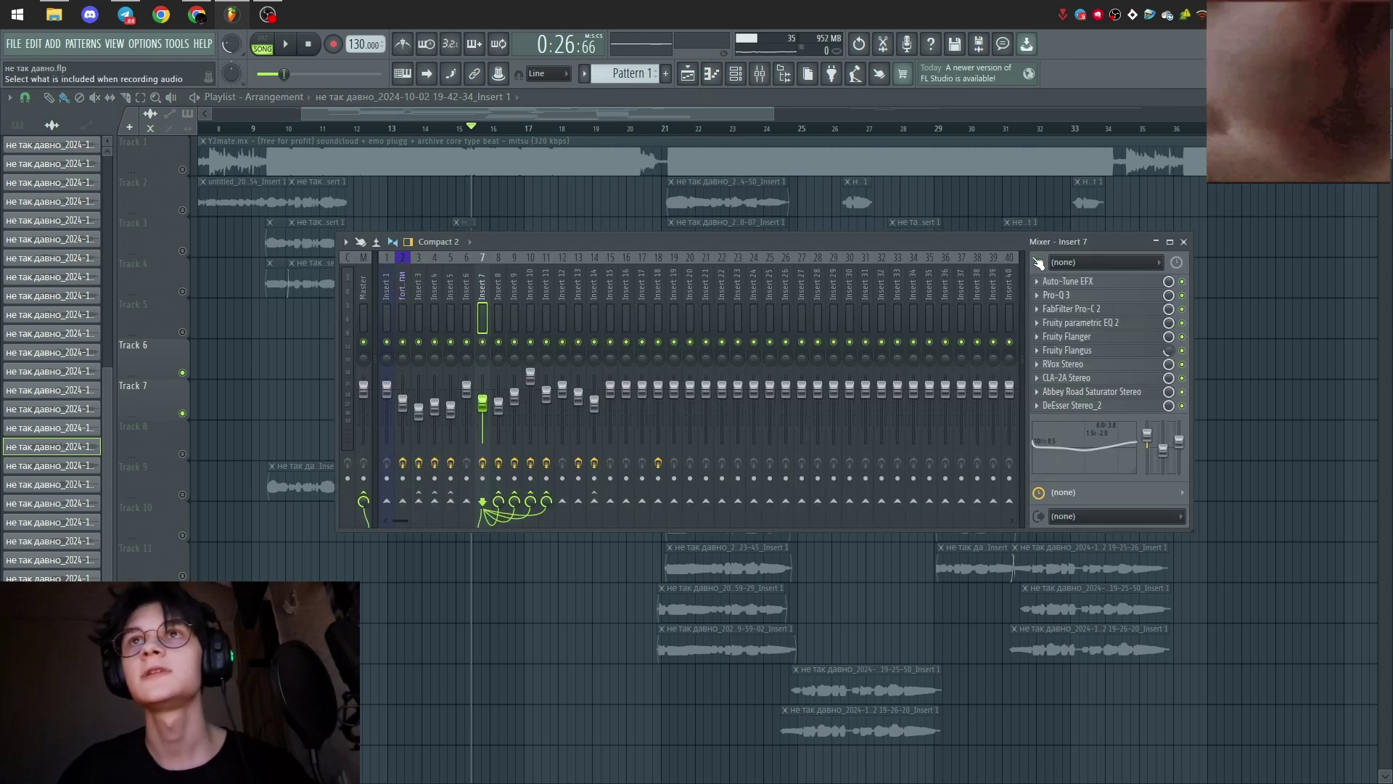
{"action": "key", "text": "F9"}
{"action": "left_click", "coordinate": [760, 74]}
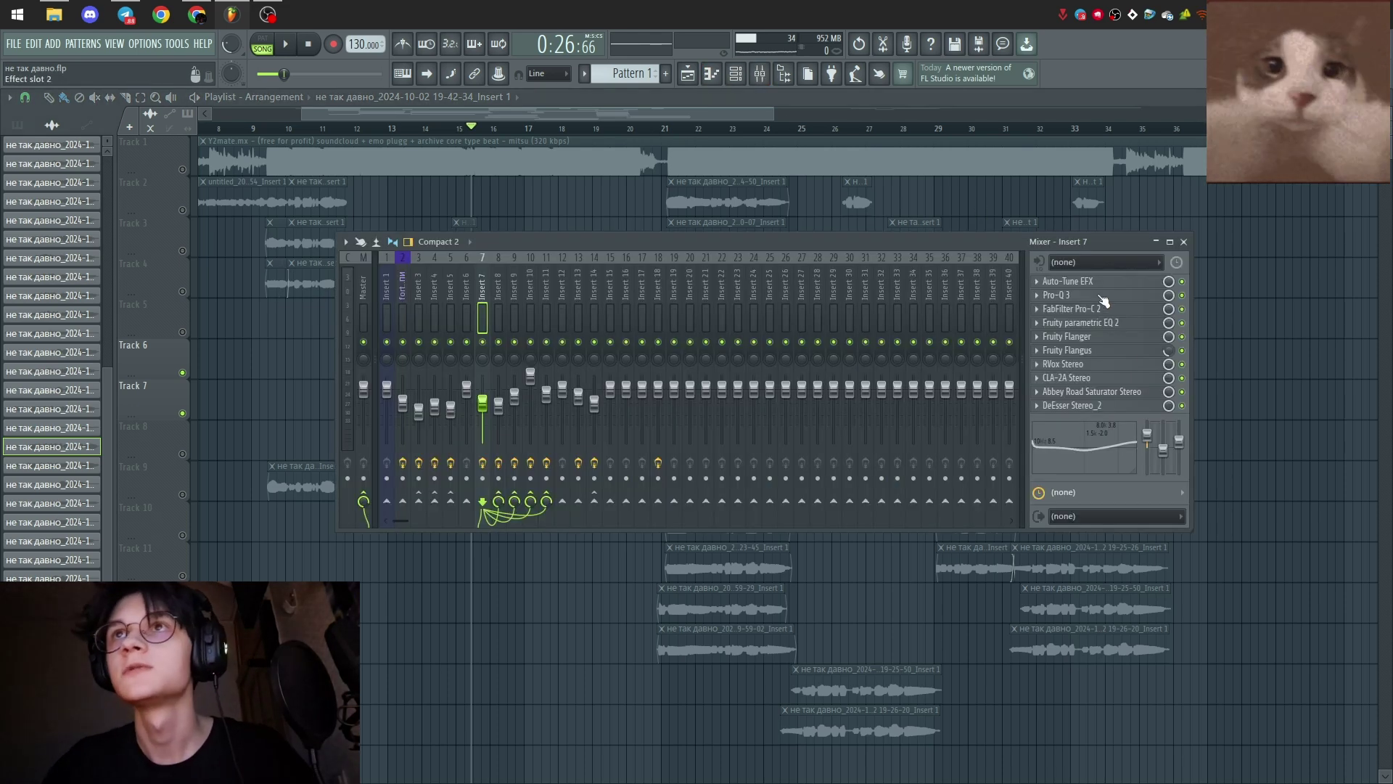
{"action": "left_click", "coordinate": [1097, 283]}
{"action": "left_click_drag", "start_coordinate": [345, 116], "coordinate": [387, 116]}
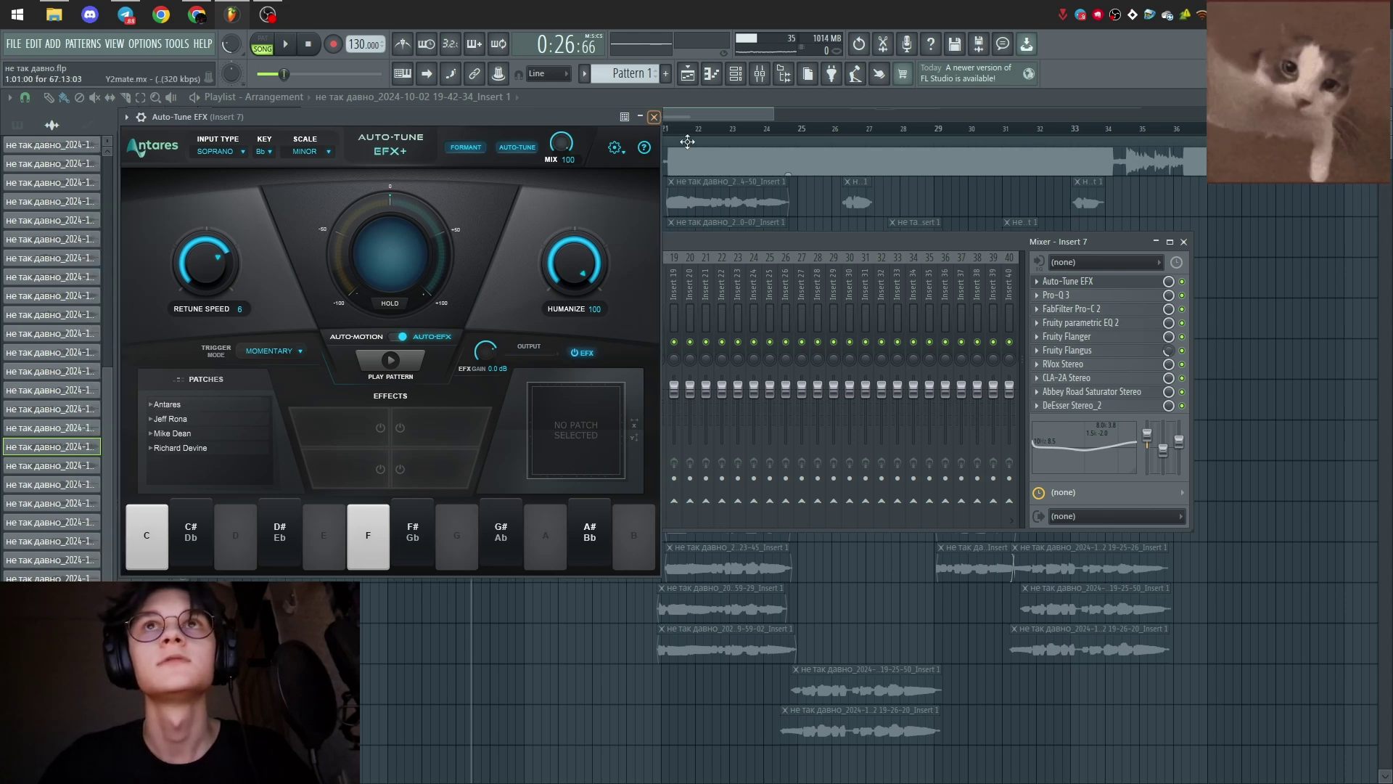
{"action": "left_click", "coordinate": [654, 116]}
Play back the soloed Tracks 6 and 7, and unmute Track 5 alongside them
{"action": "key", "text": "F9"}
{"action": "key", "text": "space"}
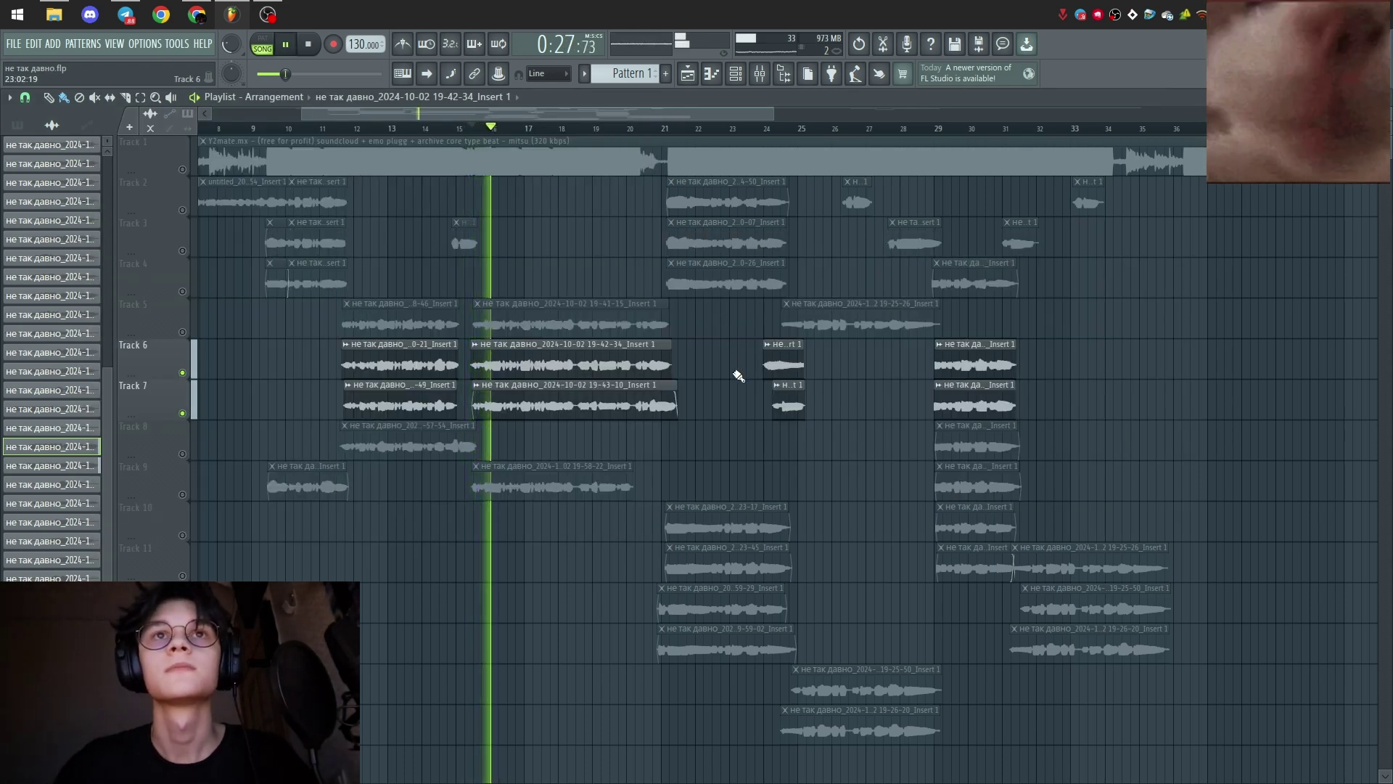
{"action": "left_click", "coordinate": [225, 338]}
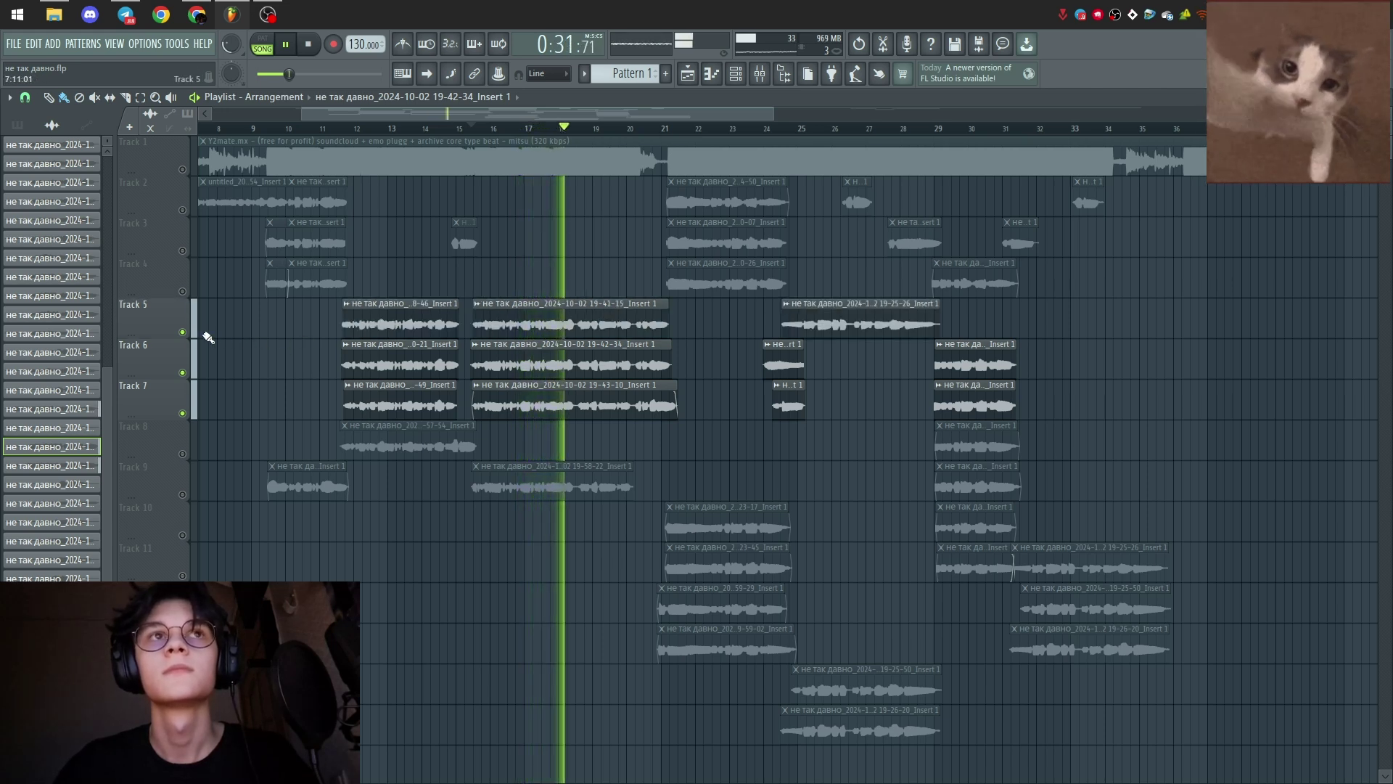
Compare the vocals during playback by toggling the mute on Tracks 6 and 7, leaving both on, and stop playback
{"action": "left_click", "coordinate": [187, 359]}
{"action": "left_click", "coordinate": [182, 393]}
{"action": "left_click", "coordinate": [186, 370]}
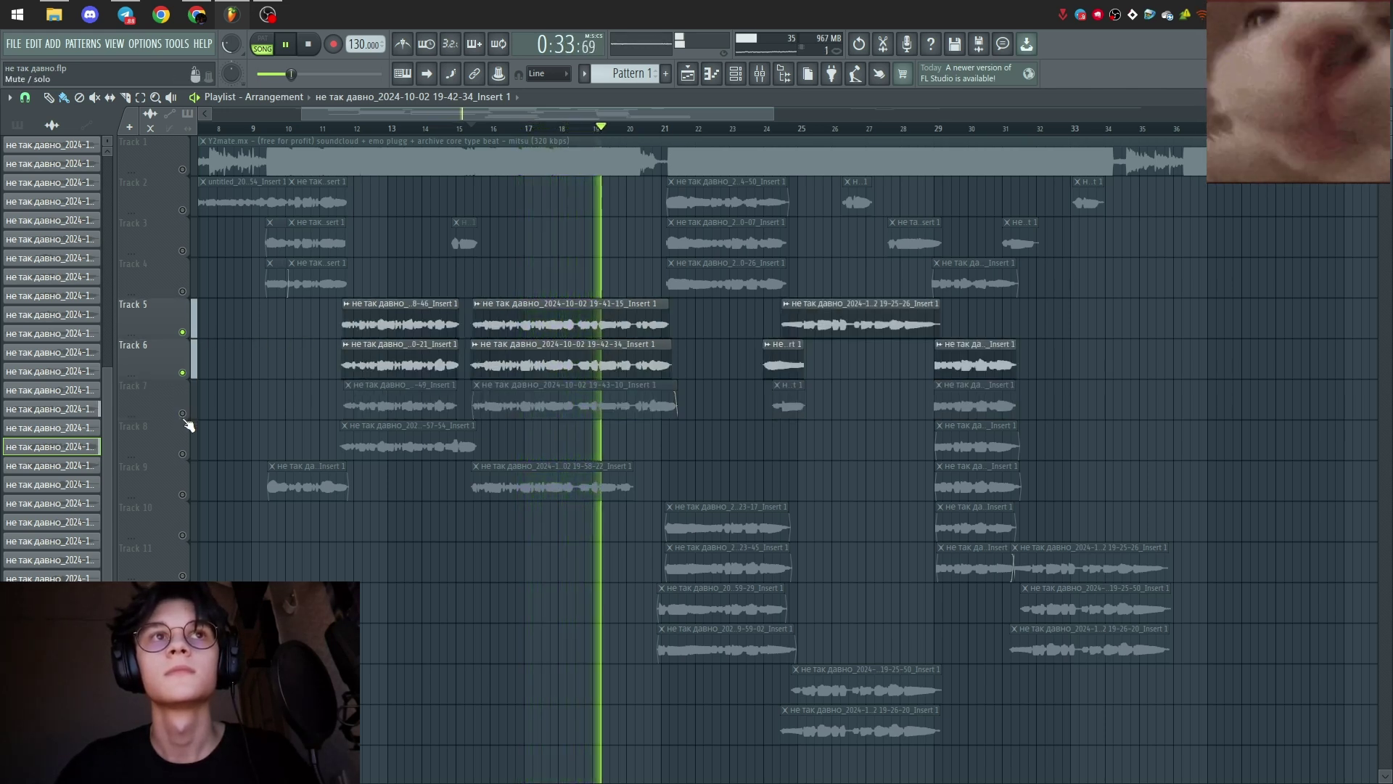
{"action": "left_click", "coordinate": [187, 406]}
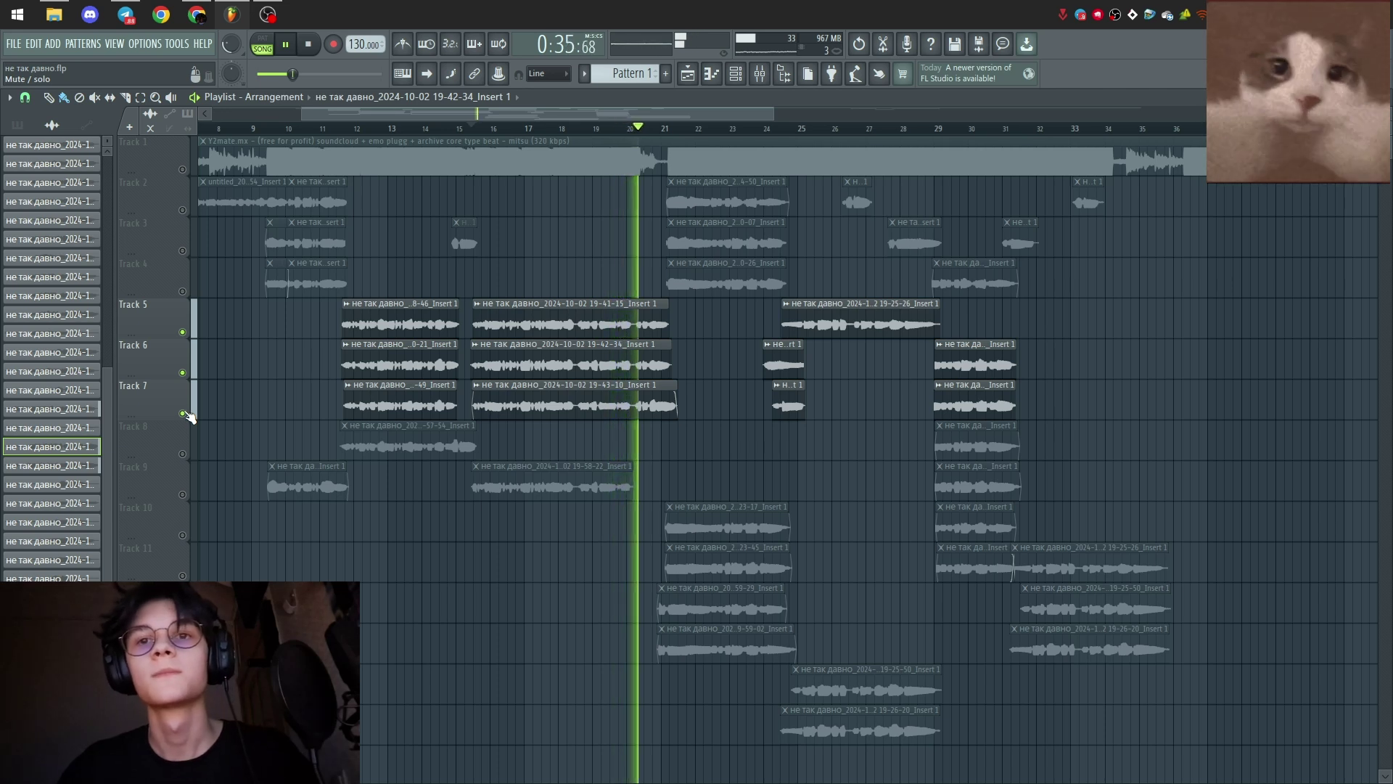
{"action": "key", "text": "space"}
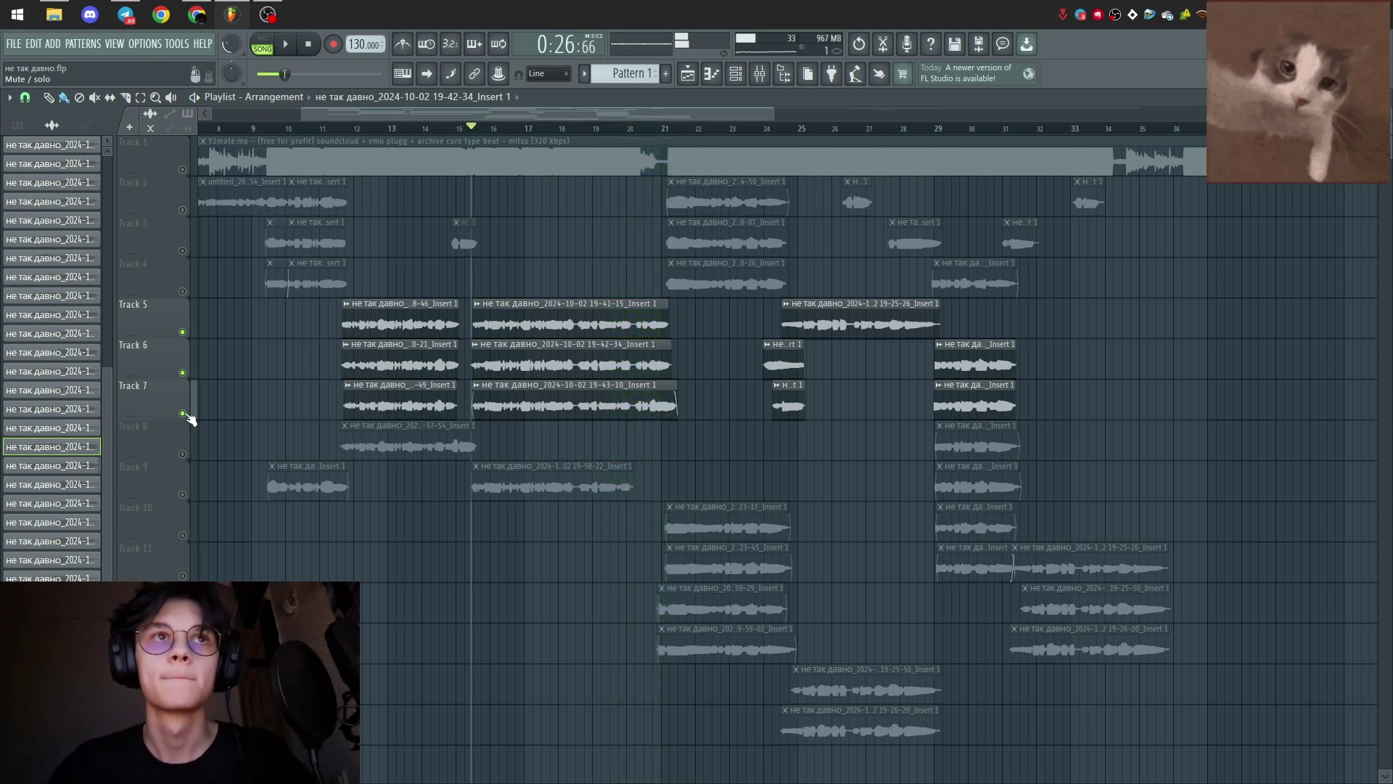
Show the mixer and review the Auto-Tune EFX and Pro-Q 3 settings on insert 7
{"action": "mouse_move", "coordinate": [679, 396]}
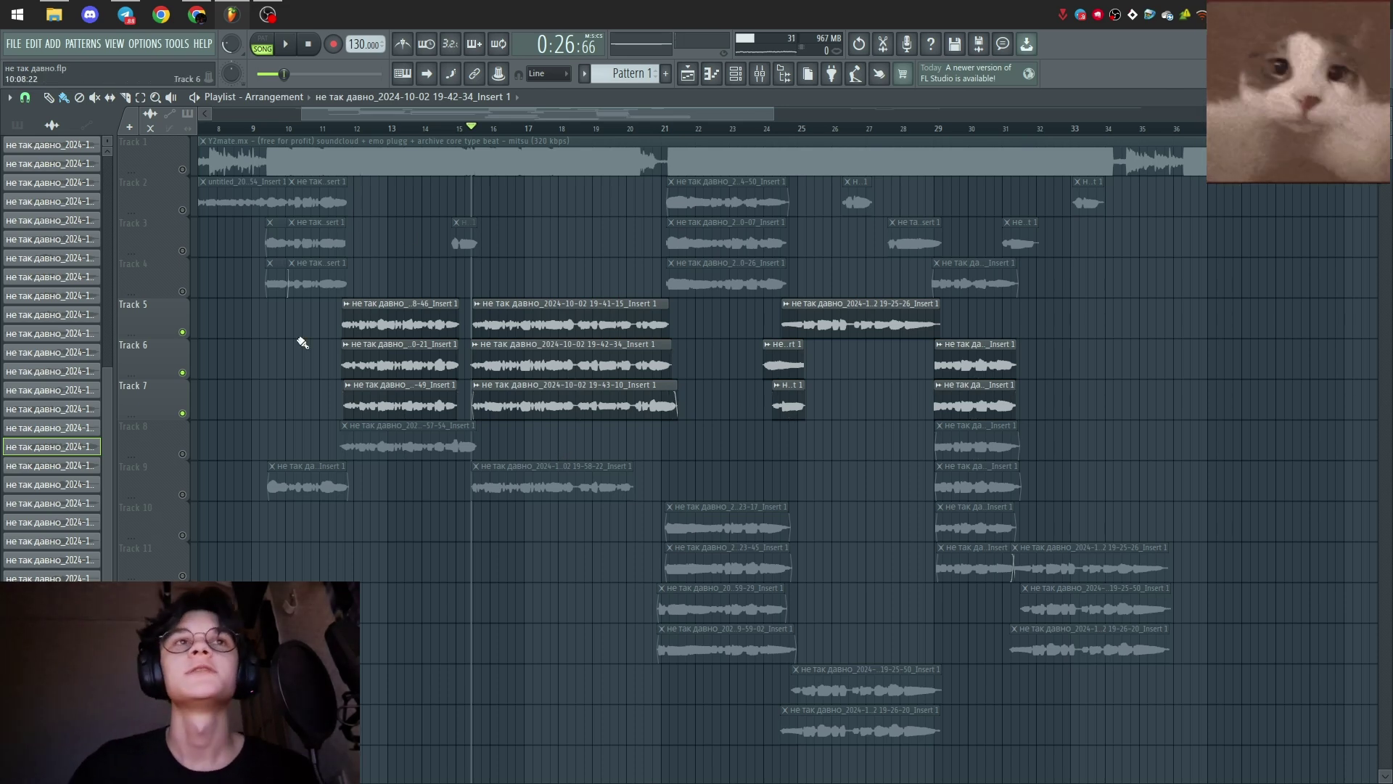
{"action": "key", "text": "F9"}
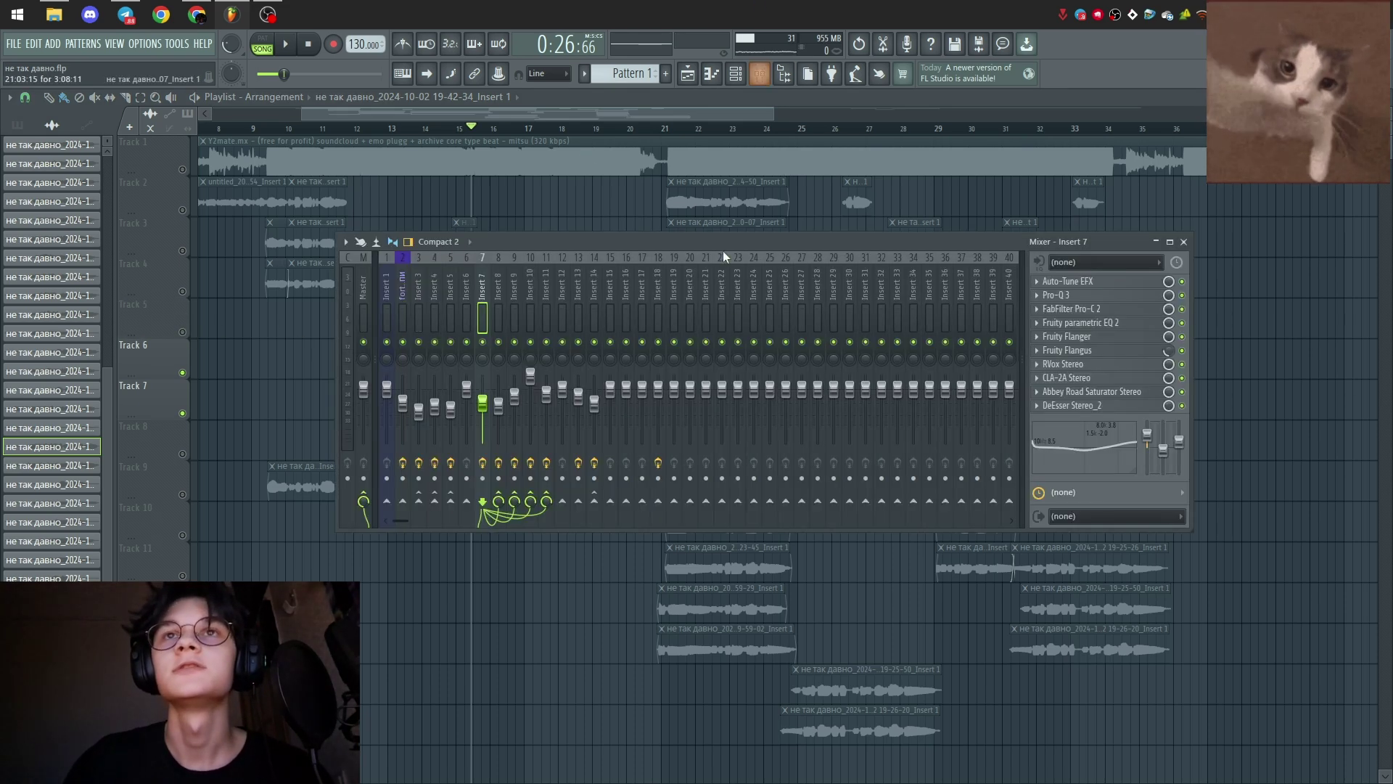
{"action": "left_click", "coordinate": [1083, 285]}
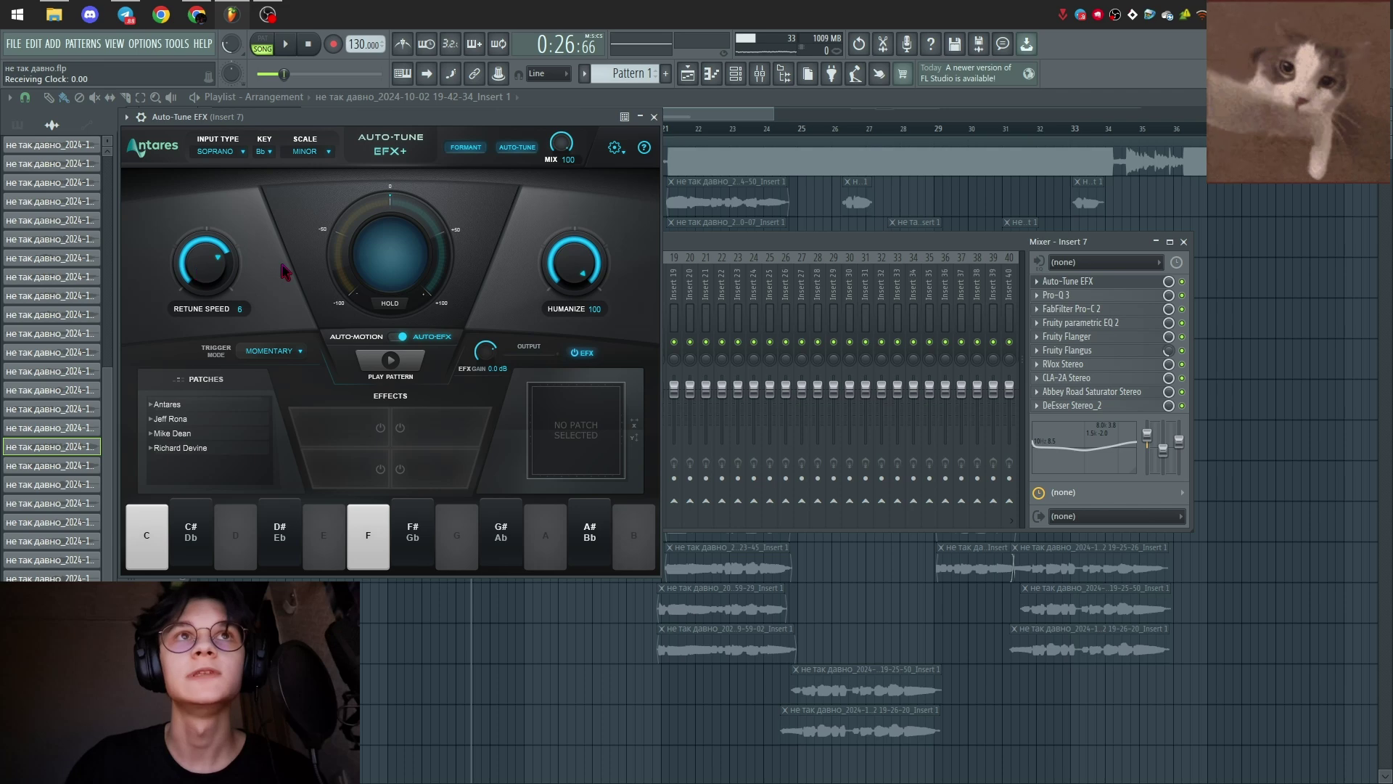
{"action": "left_click", "coordinate": [655, 117]}
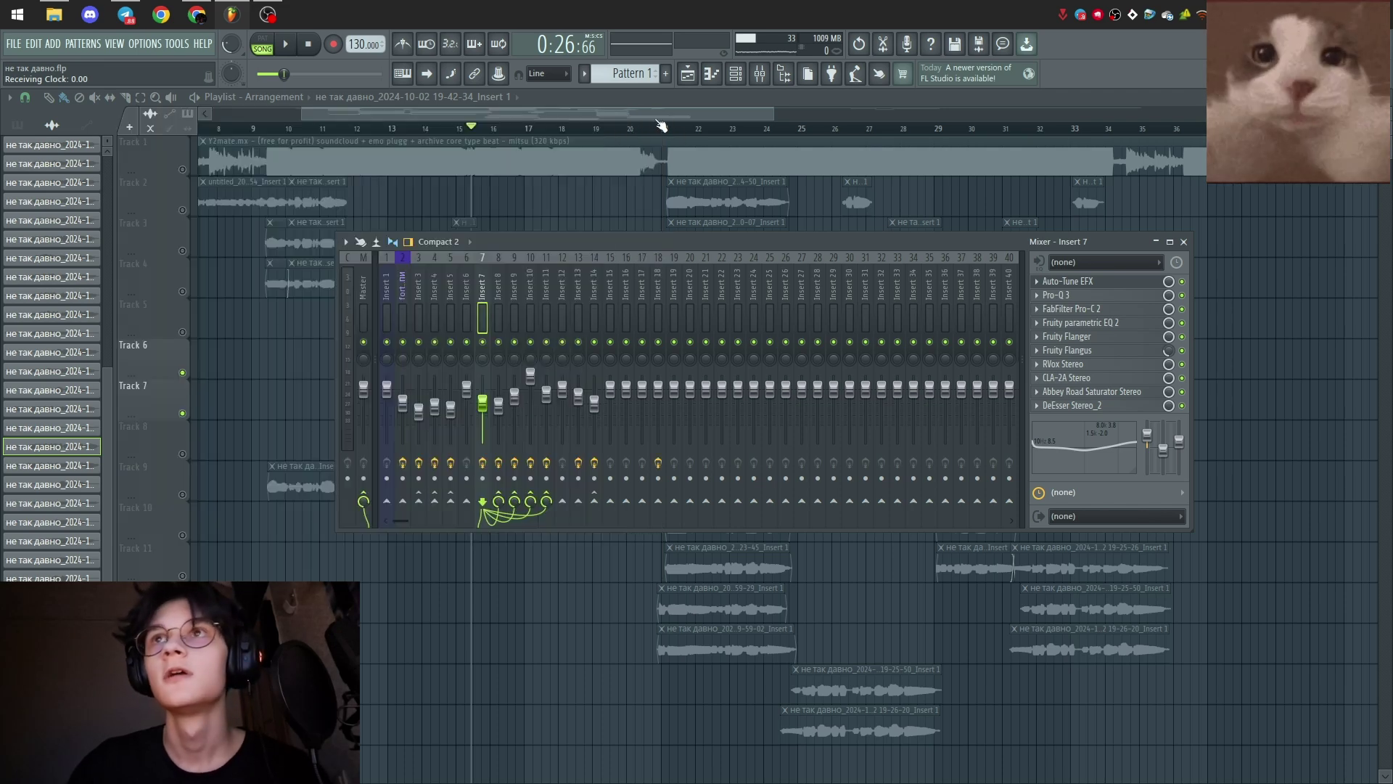
{"action": "left_click", "coordinate": [1059, 294]}
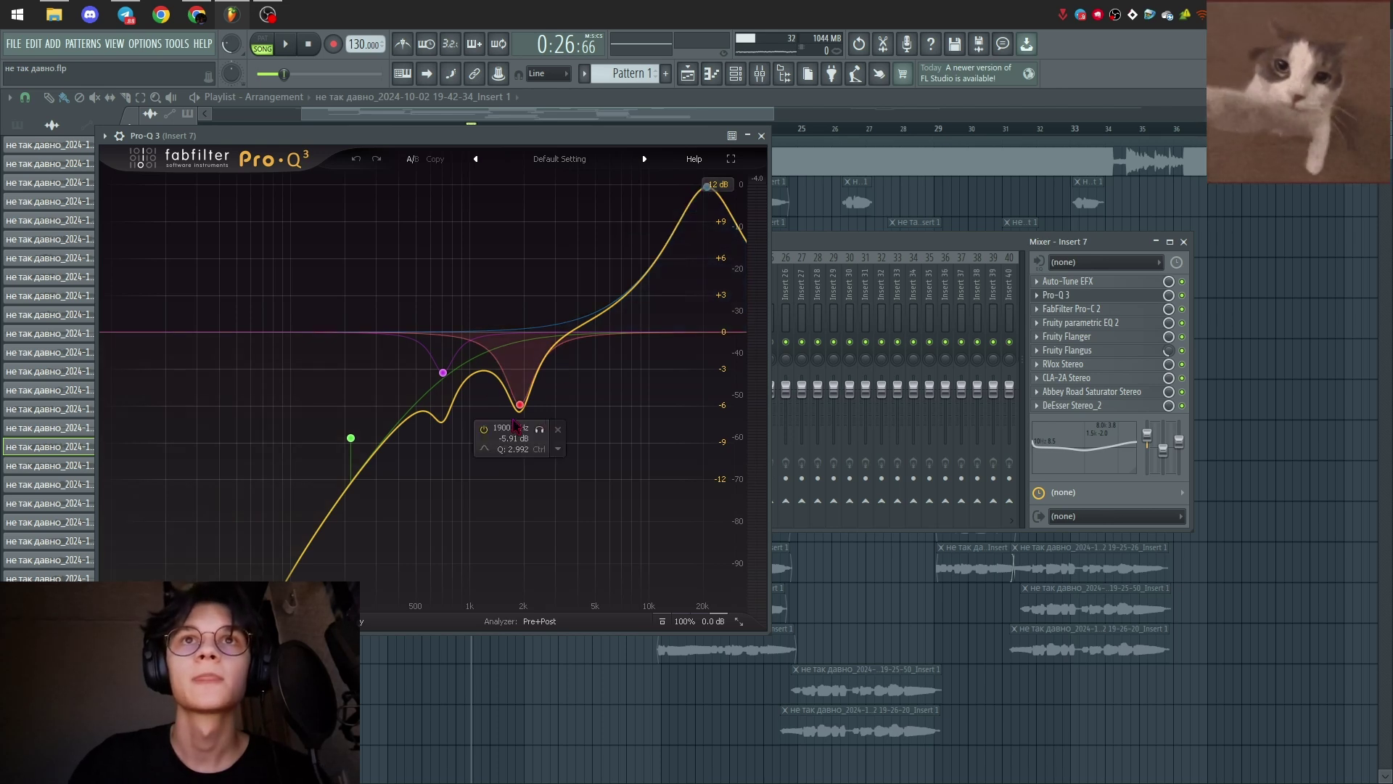
{"action": "left_click", "coordinate": [761, 135]}
Examine the threshold, ratio, attack, release and gain settings of FabFilter Pro-C 2 on insert 7
{"action": "left_click", "coordinate": [1081, 310]}
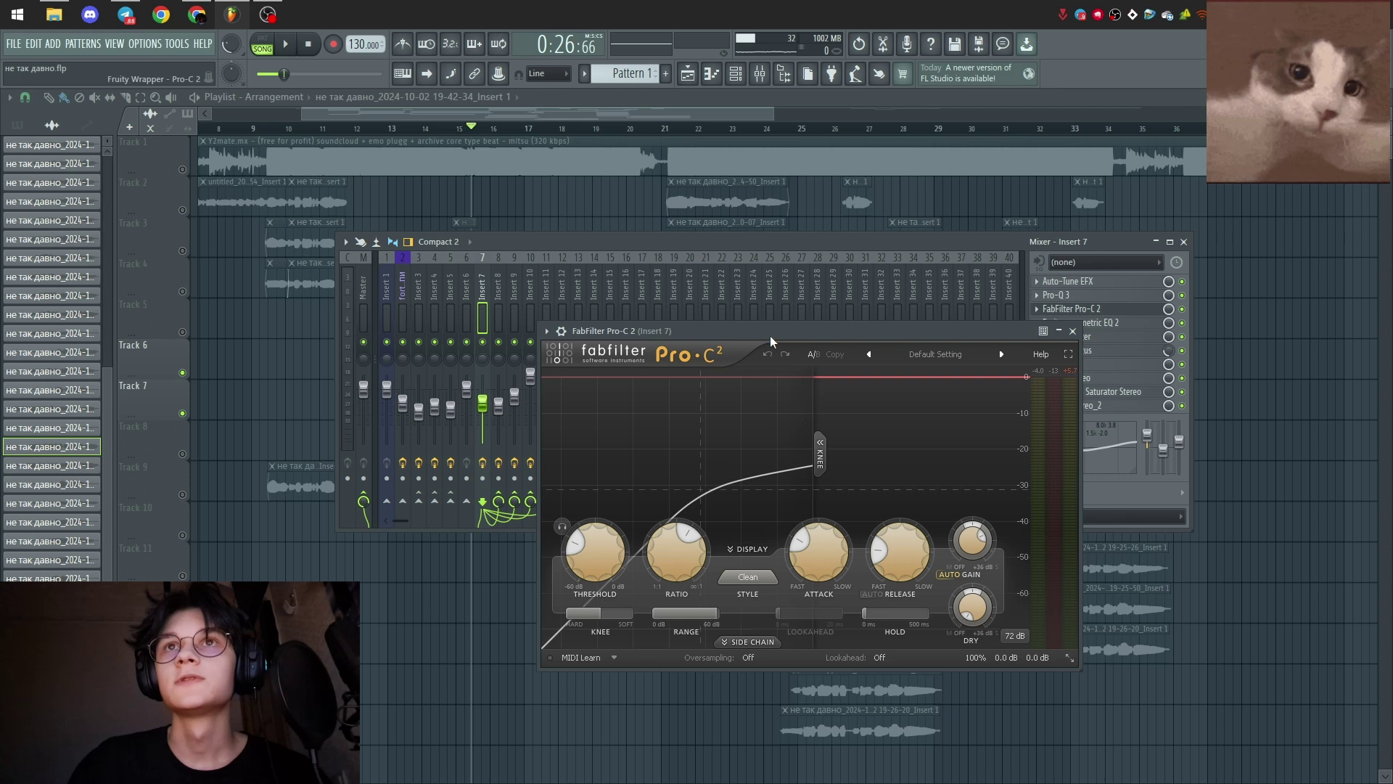
{"action": "left_click_drag", "start_coordinate": [769, 337], "coordinate": [521, 200]}
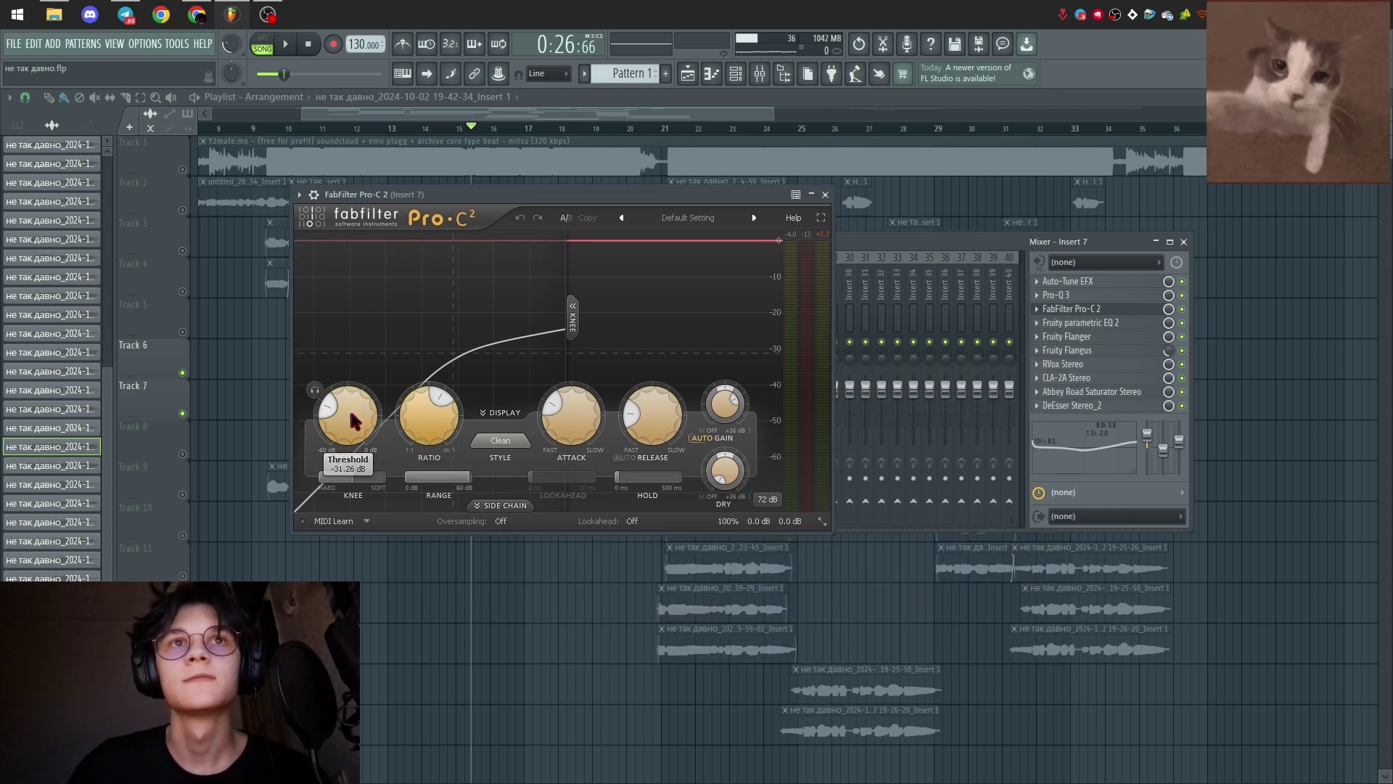
{"action": "mouse_move", "coordinate": [440, 428]}
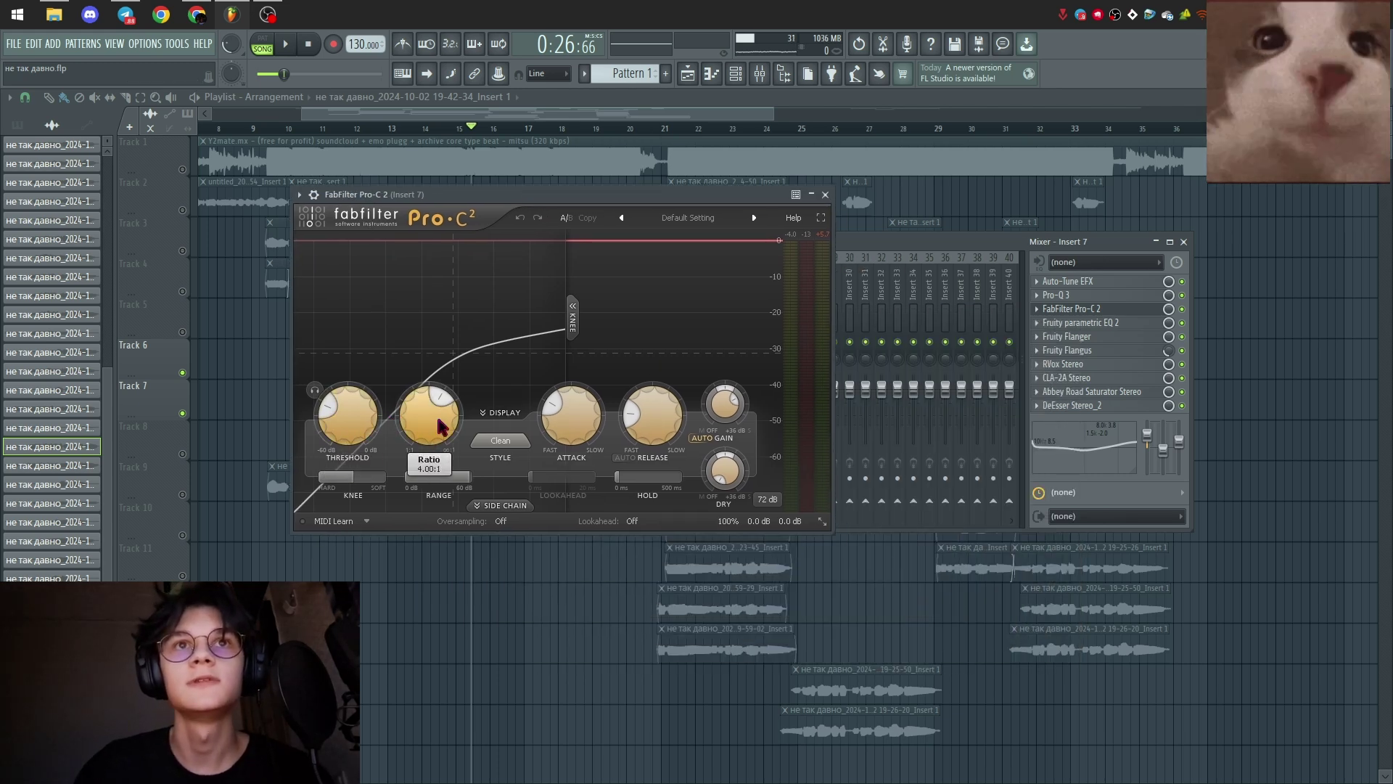
{"action": "mouse_move", "coordinate": [569, 412]}
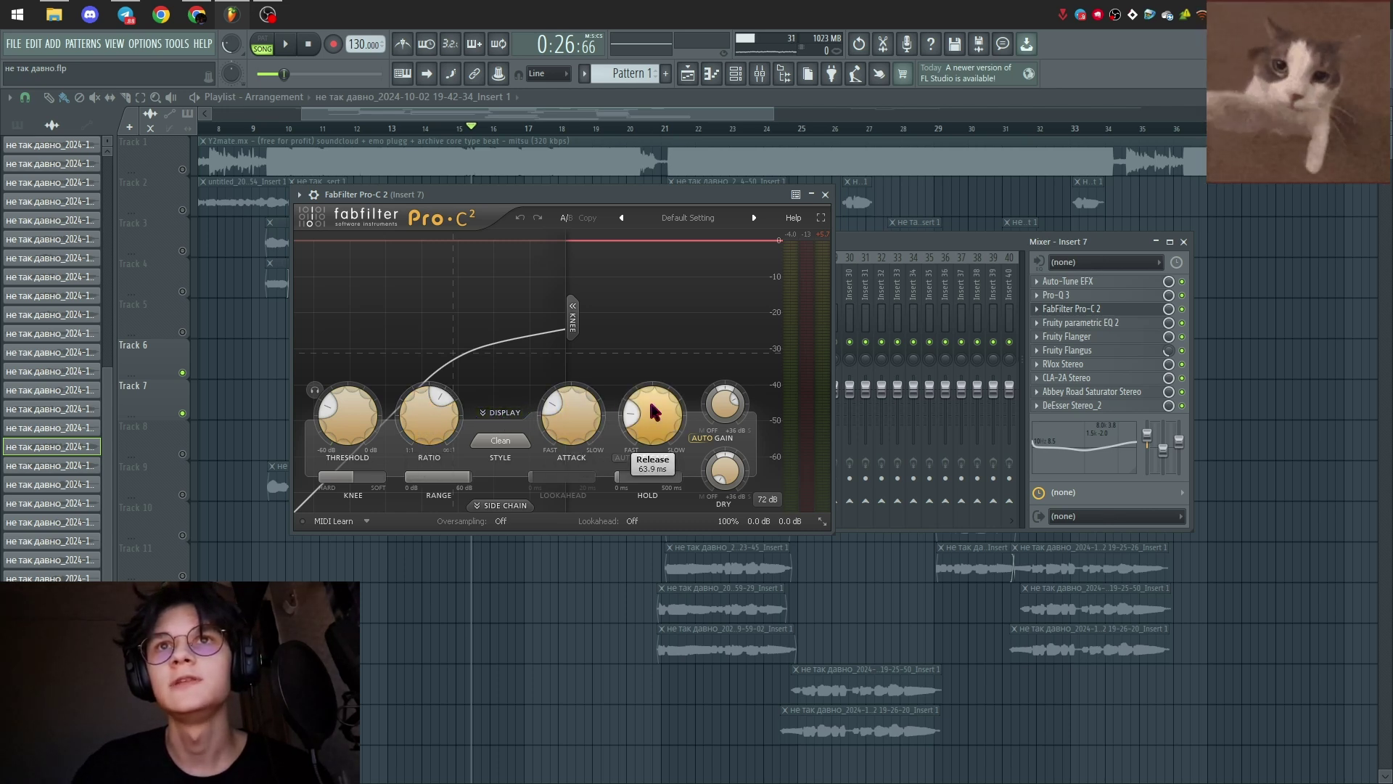
{"action": "mouse_move", "coordinate": [724, 404]}
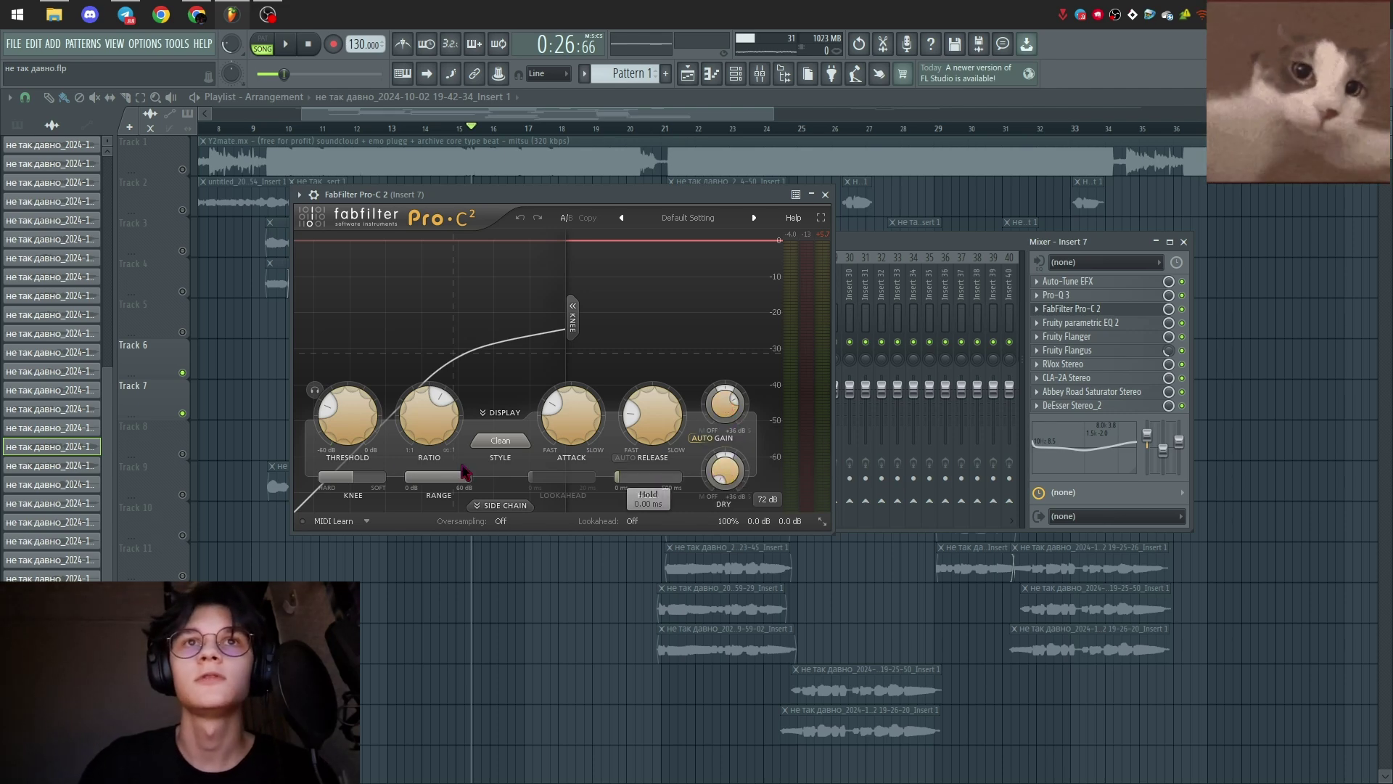
{"action": "left_click", "coordinate": [826, 195]}
Review the Fruity parametric EQ 2 curve and the Fruity Flanger settings on insert 7
{"action": "left_click", "coordinate": [1072, 322]}
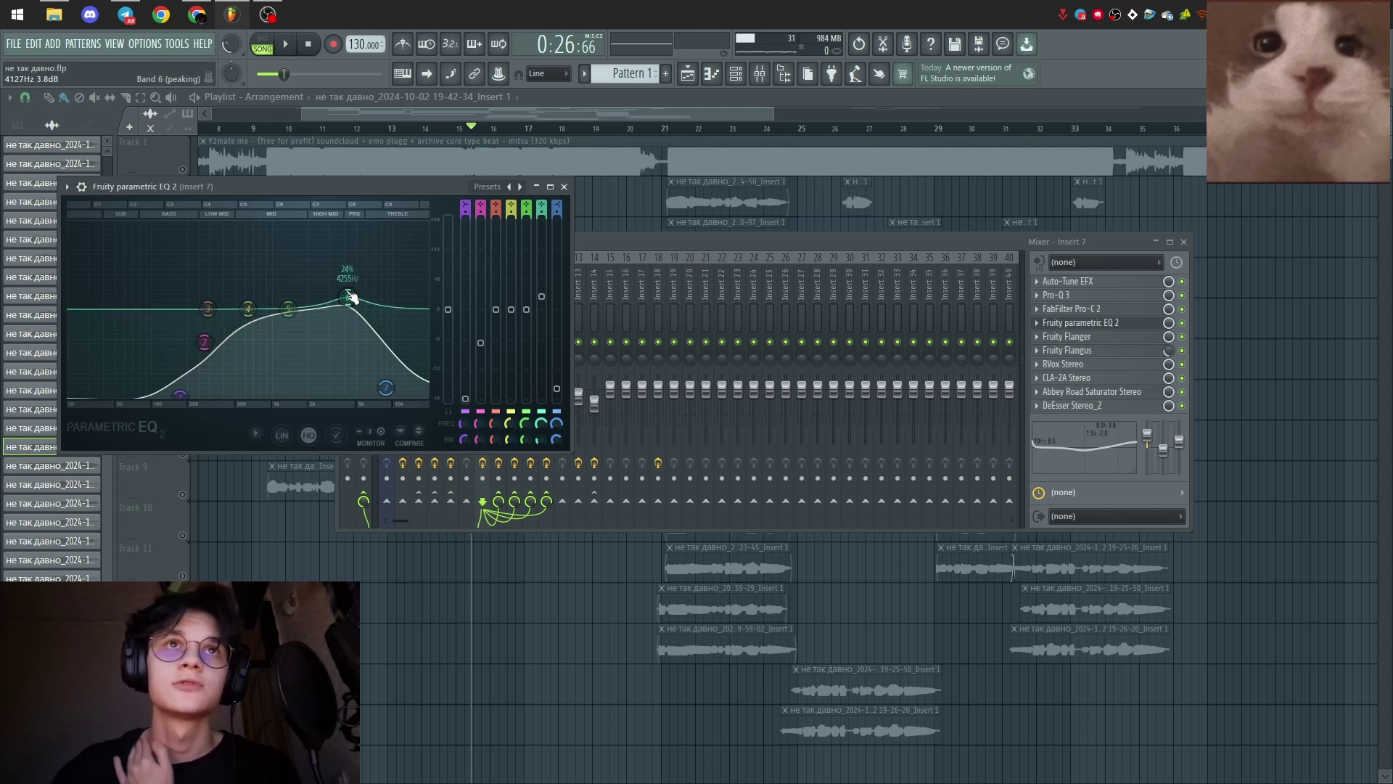
{"action": "left_click", "coordinate": [564, 190]}
{"action": "left_click", "coordinate": [1088, 336]}
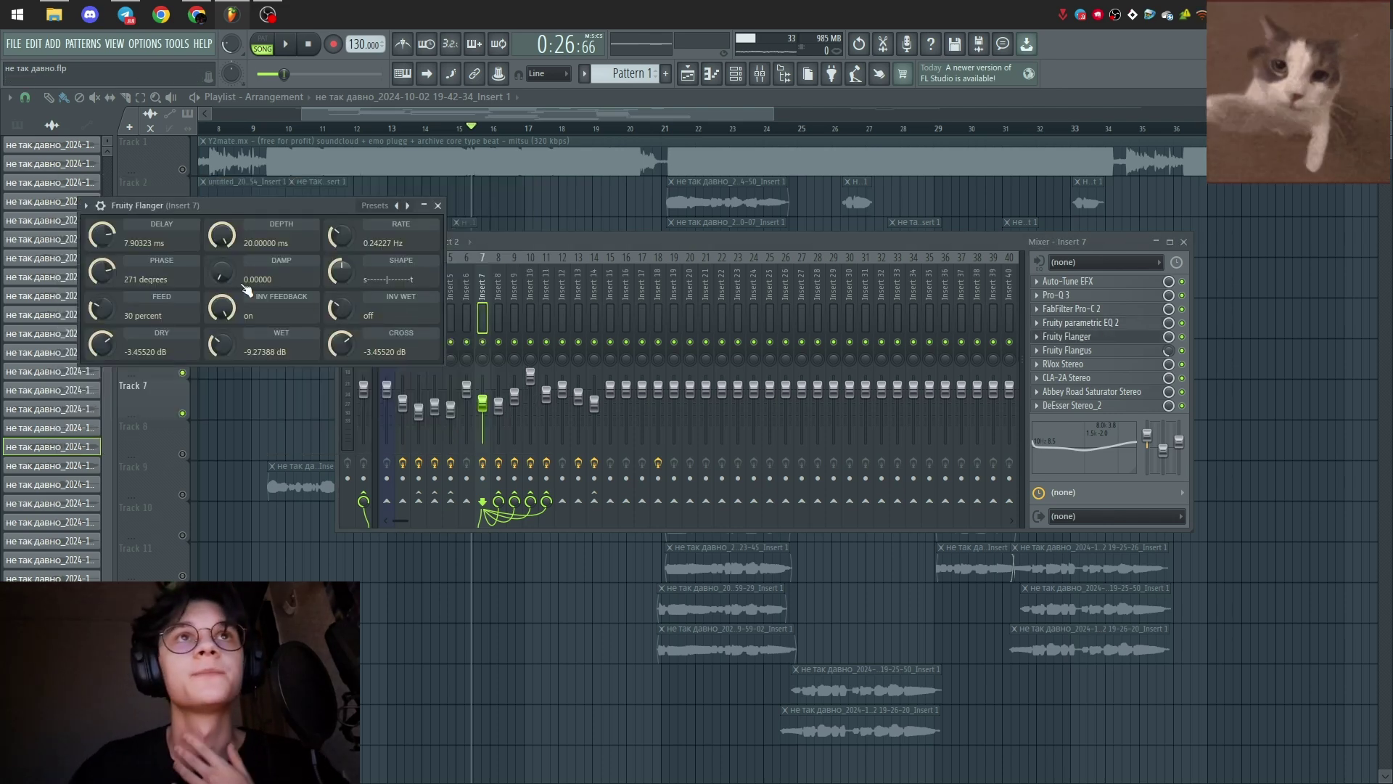
{"action": "left_click_drag", "start_coordinate": [279, 205], "coordinate": [452, 208]}
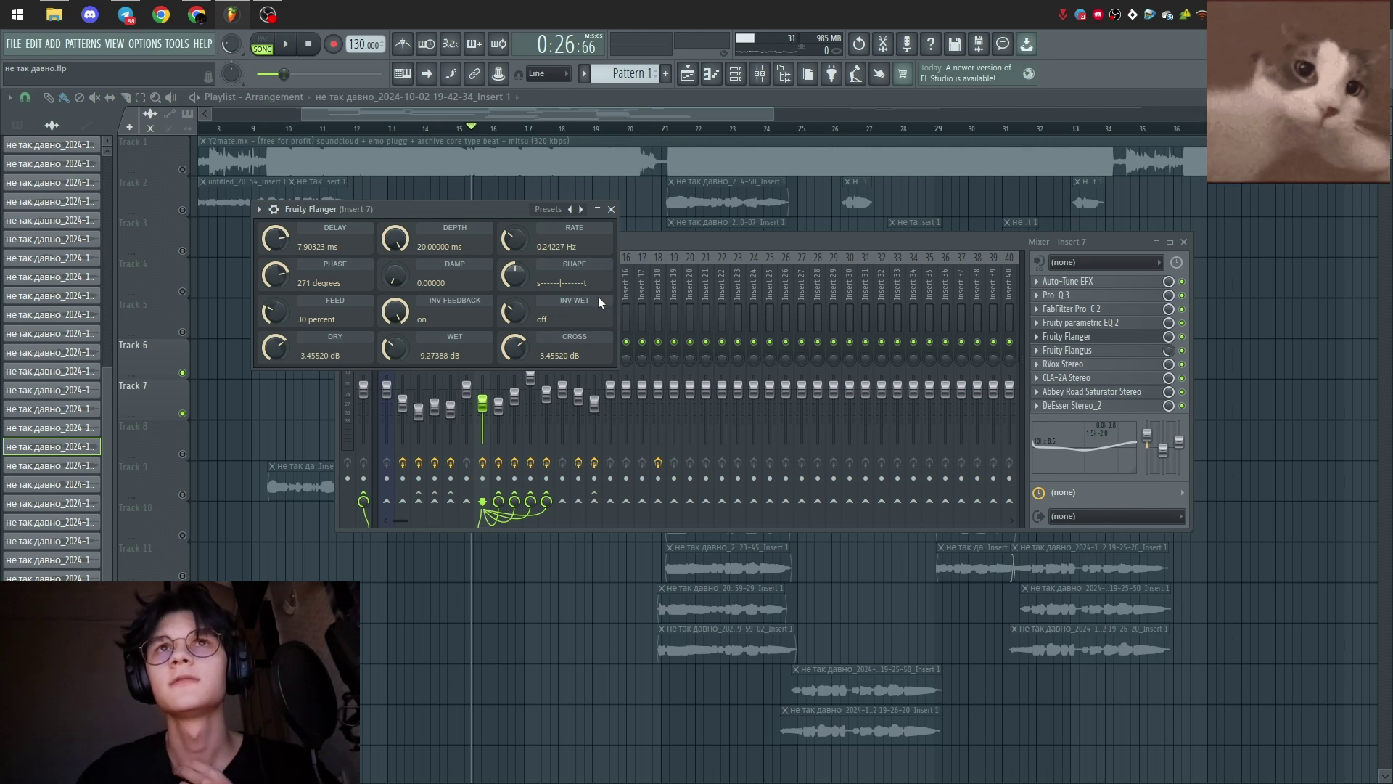
{"action": "left_click", "coordinate": [611, 209]}
Check the Fruity Flangus settings and mix level, and the RVox Stereo slot on insert 7
{"action": "left_click", "coordinate": [1089, 351]}
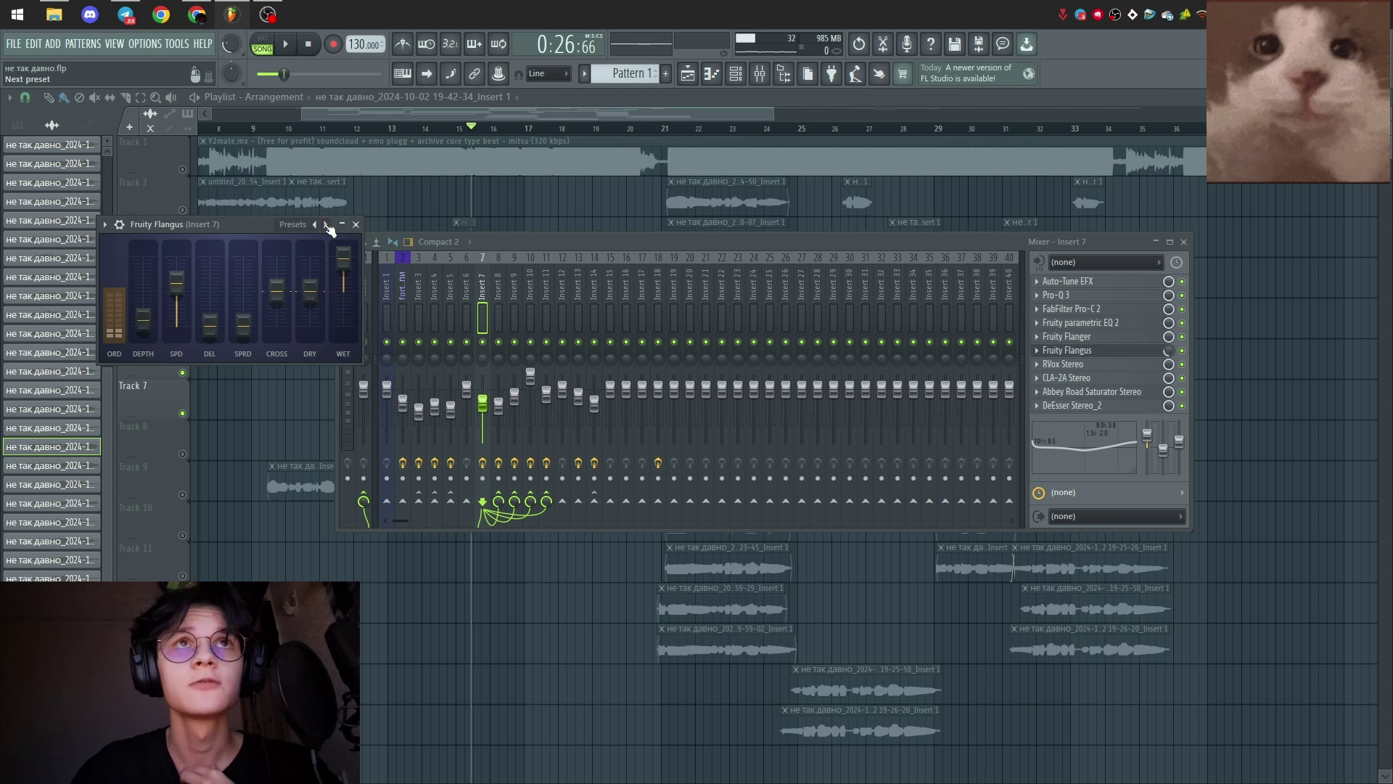
{"action": "left_click_drag", "start_coordinate": [245, 225], "coordinate": [349, 224]}
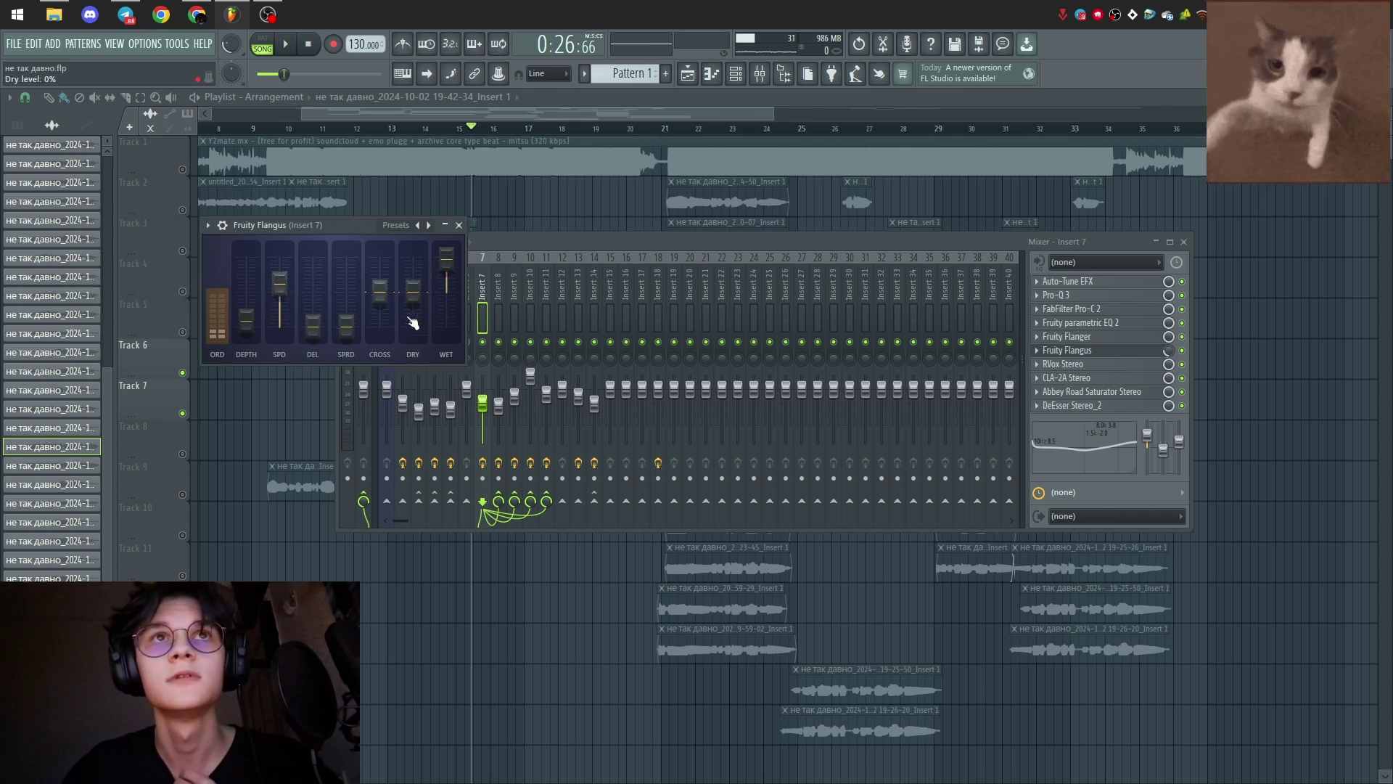
{"action": "left_click", "coordinate": [460, 226]}
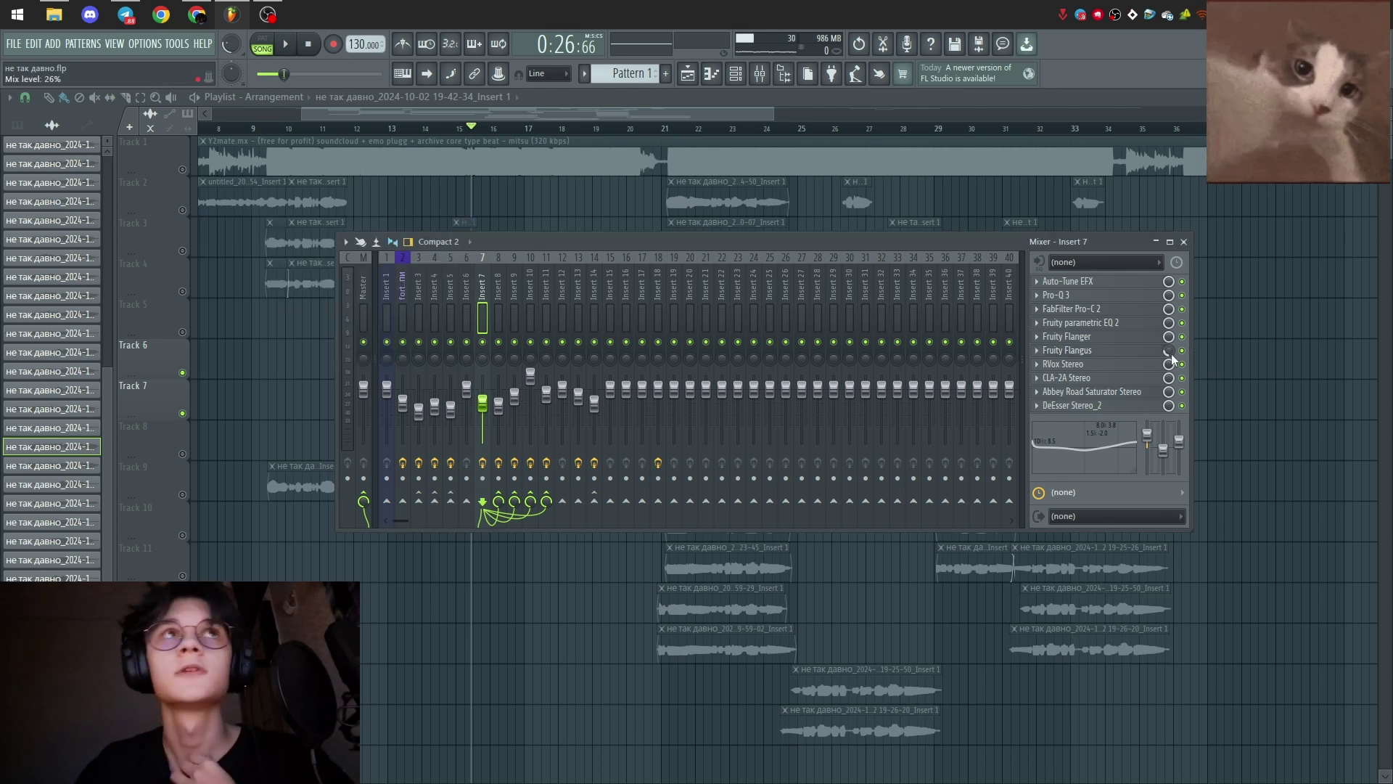
{"action": "left_click", "coordinate": [1120, 365]}
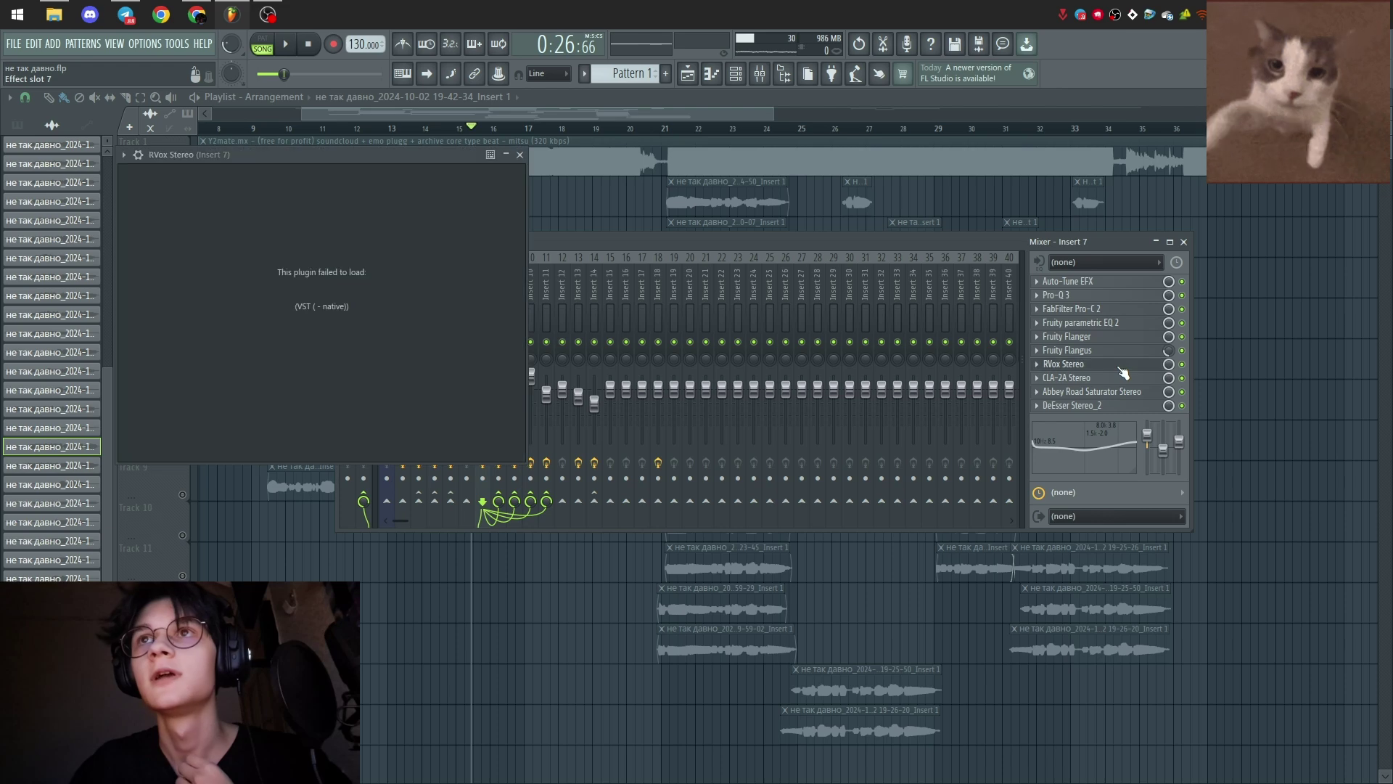
{"action": "left_click", "coordinate": [1121, 369]}
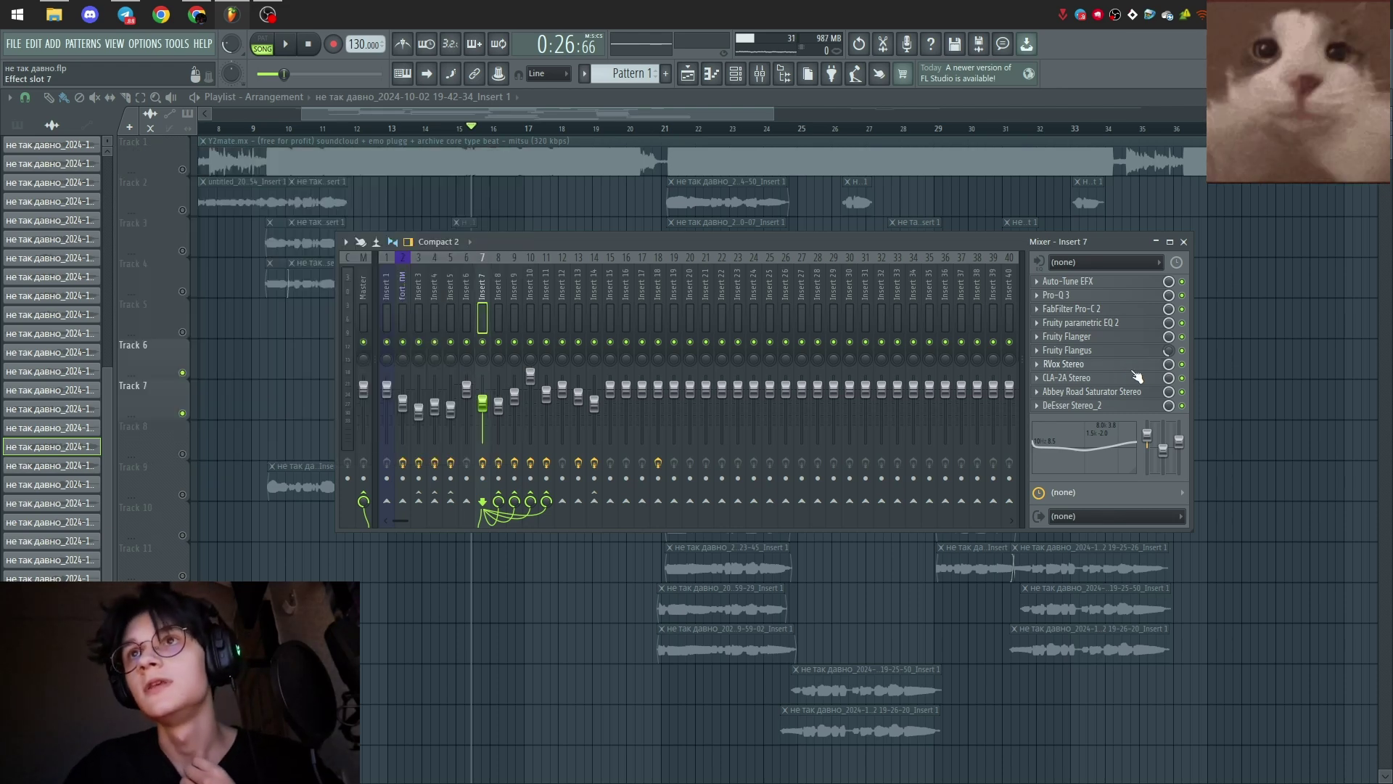
Review the CLA-2A Stereo compressor settings on insert 7
{"action": "left_click", "coordinate": [1107, 381]}
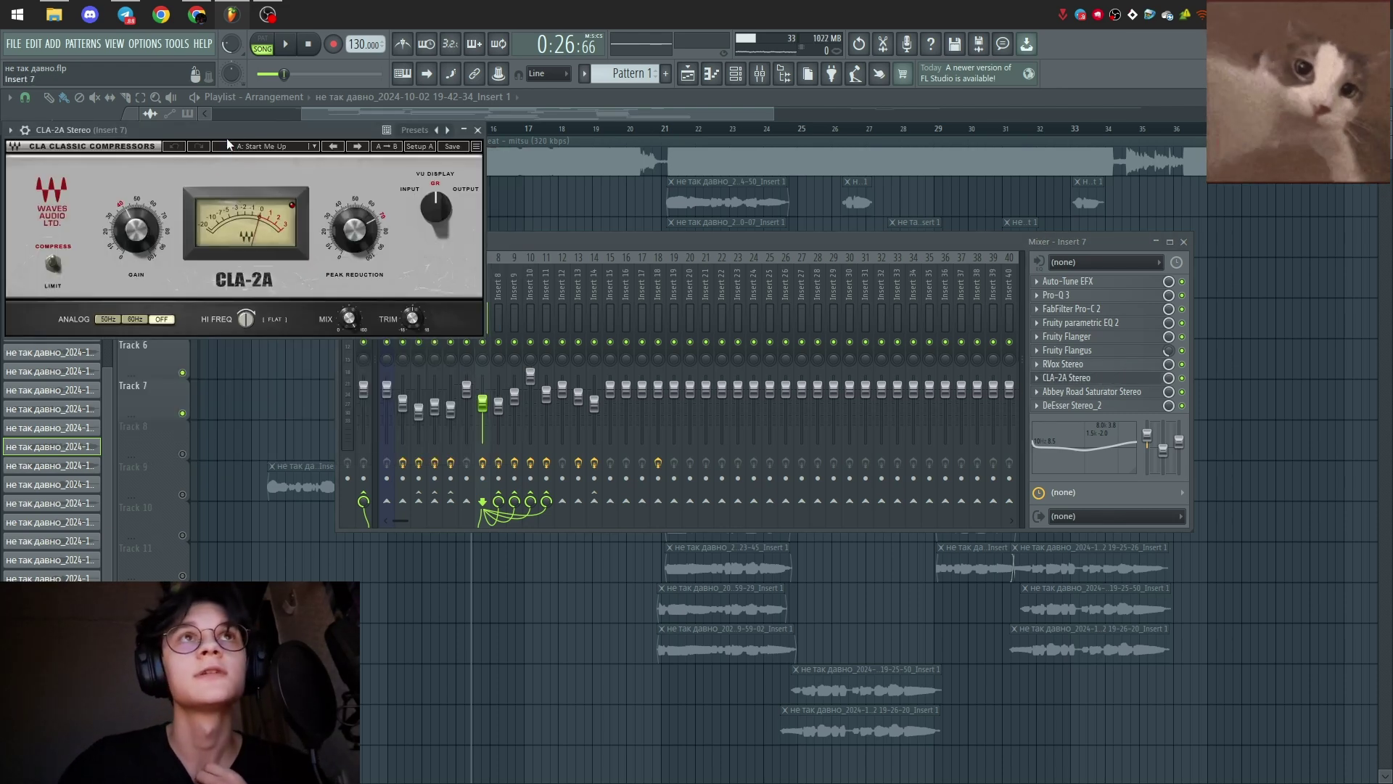
{"action": "left_click_drag", "start_coordinate": [230, 151], "coordinate": [448, 161]}
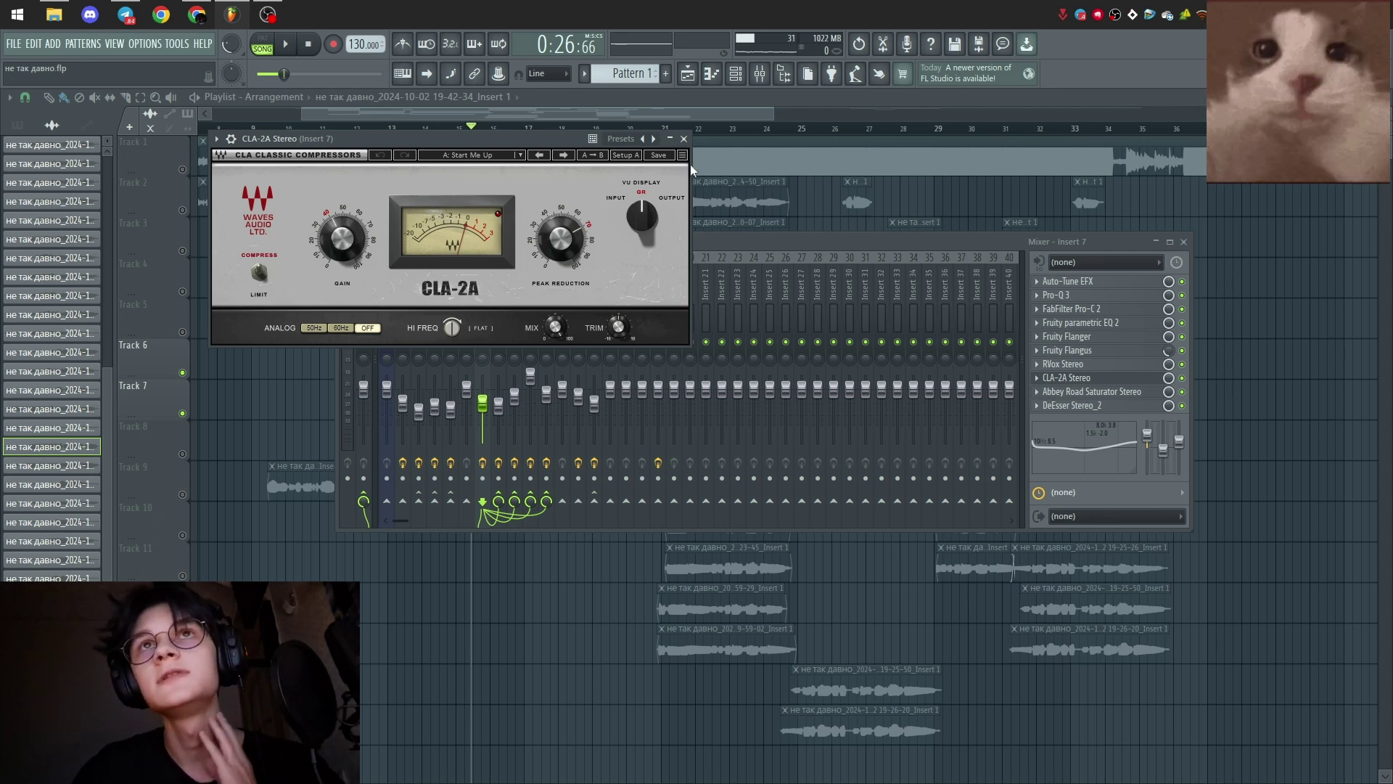
{"action": "left_click", "coordinate": [684, 139]}
Review the Abbey Road Saturator Stereo and DeEsser Stereo_2 settings on insert 7
{"action": "left_click", "coordinate": [1086, 391]}
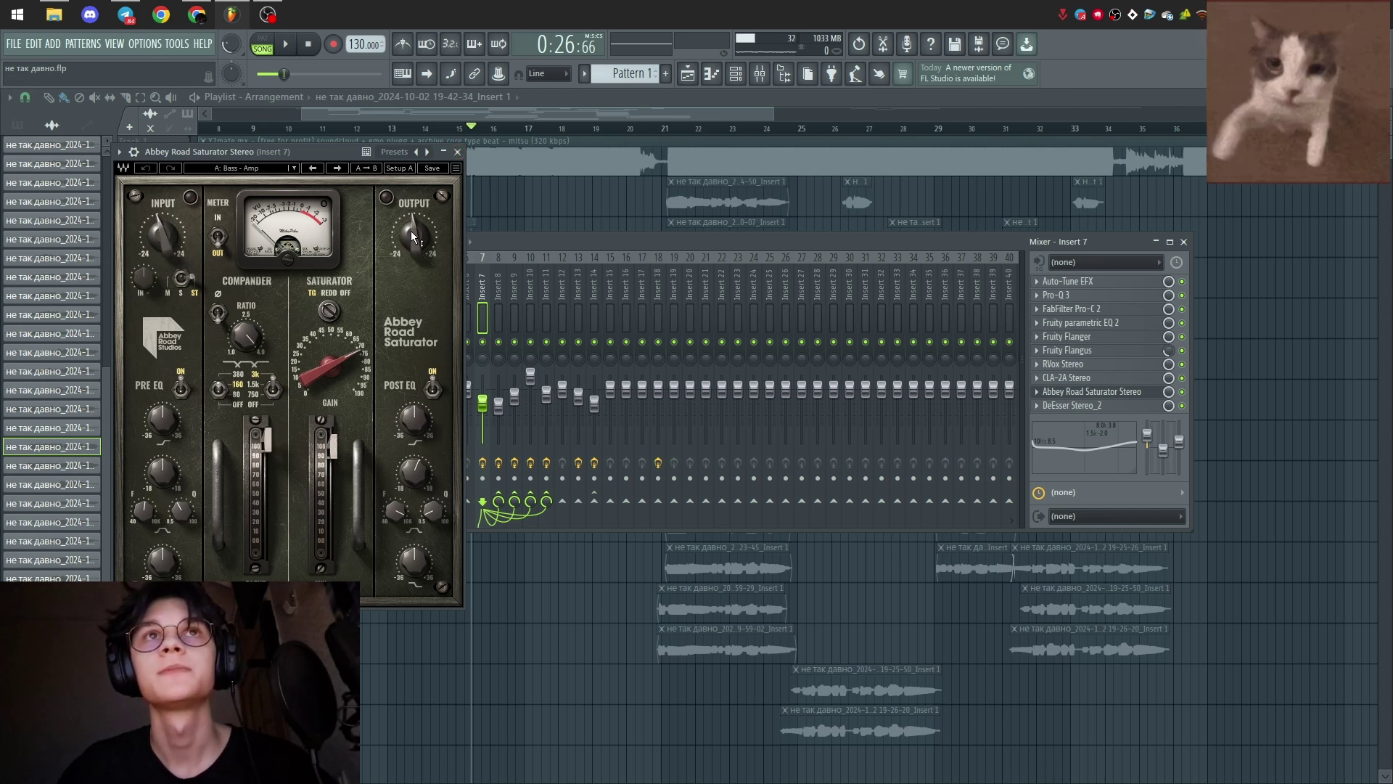
{"action": "left_click", "coordinate": [457, 152]}
{"action": "left_click", "coordinate": [1073, 404]}
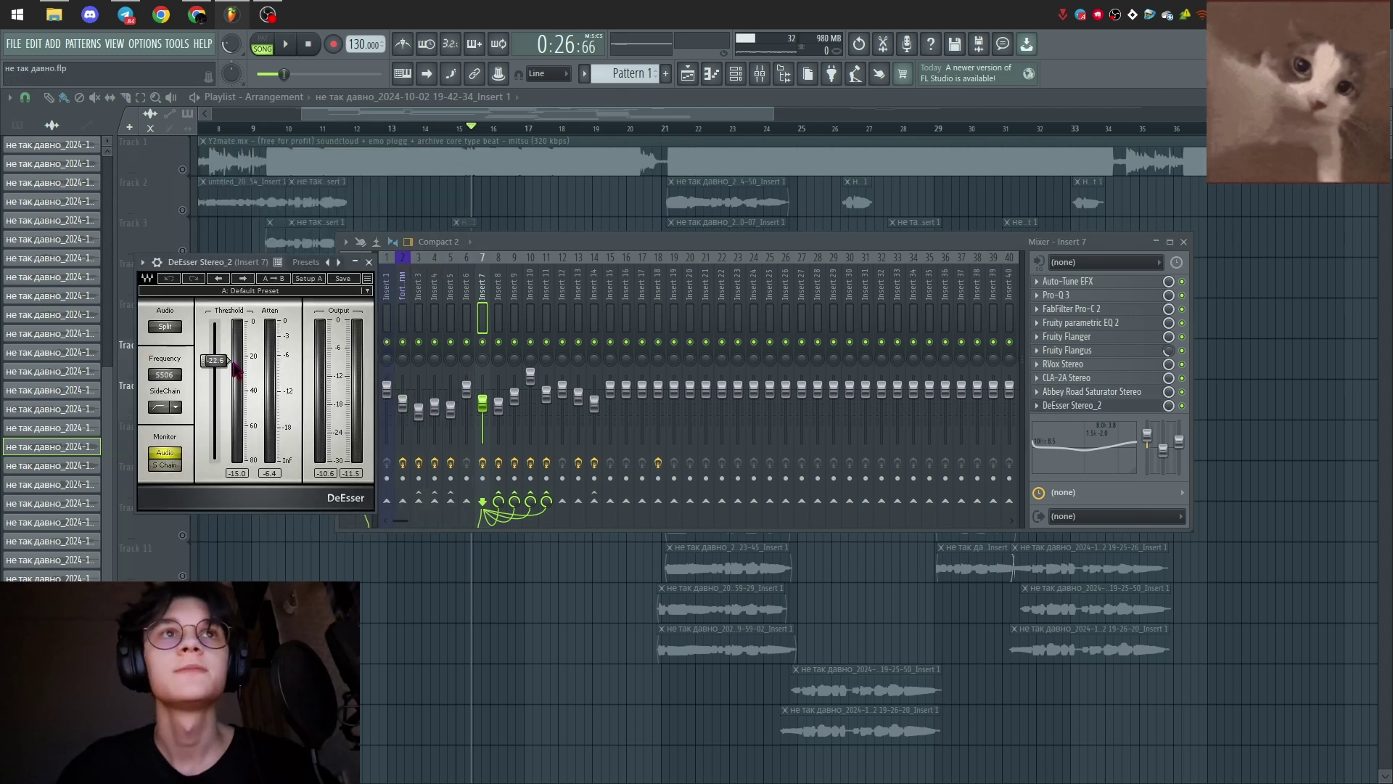
{"action": "left_click", "coordinate": [369, 262]}
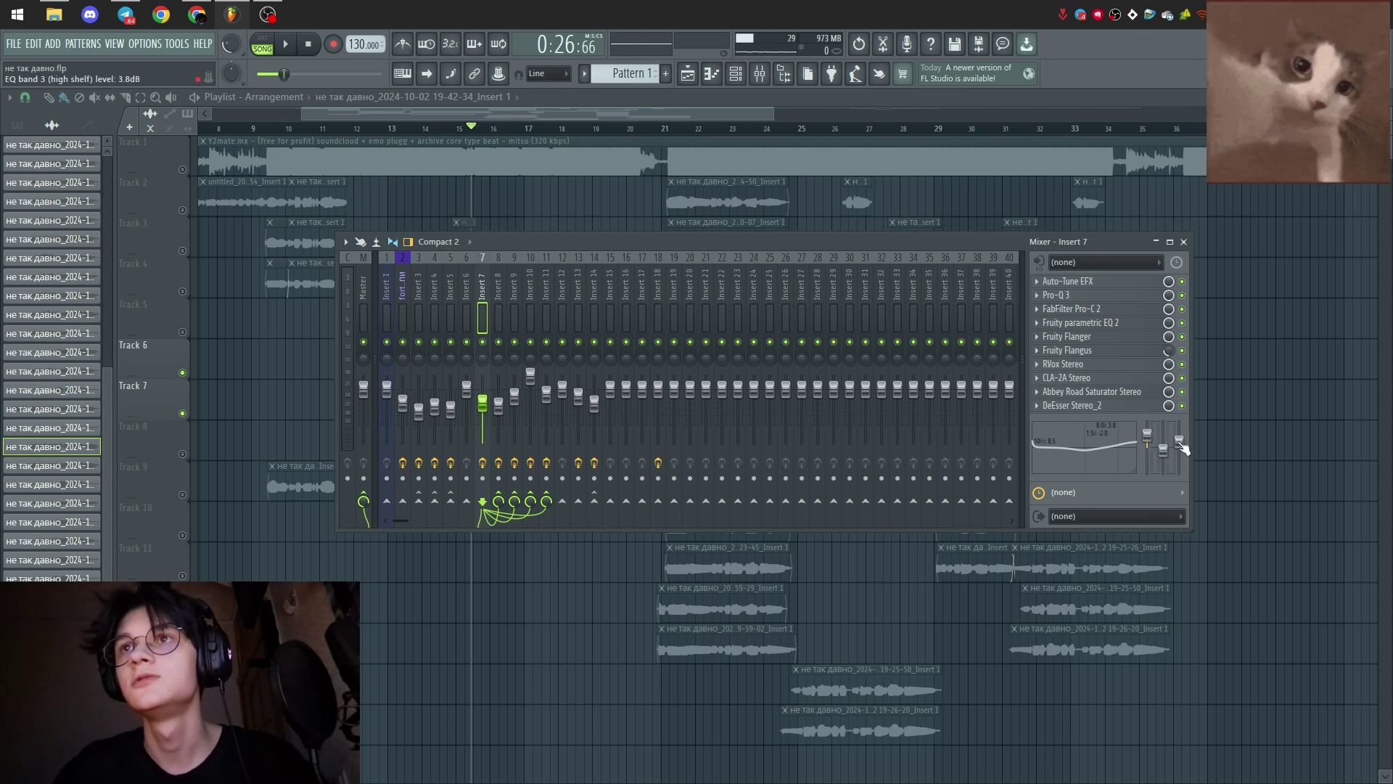
Inspect the Fresh Air and DeEsser Stereo_2 plugins on insert 8
{"action": "left_click", "coordinate": [498, 314]}
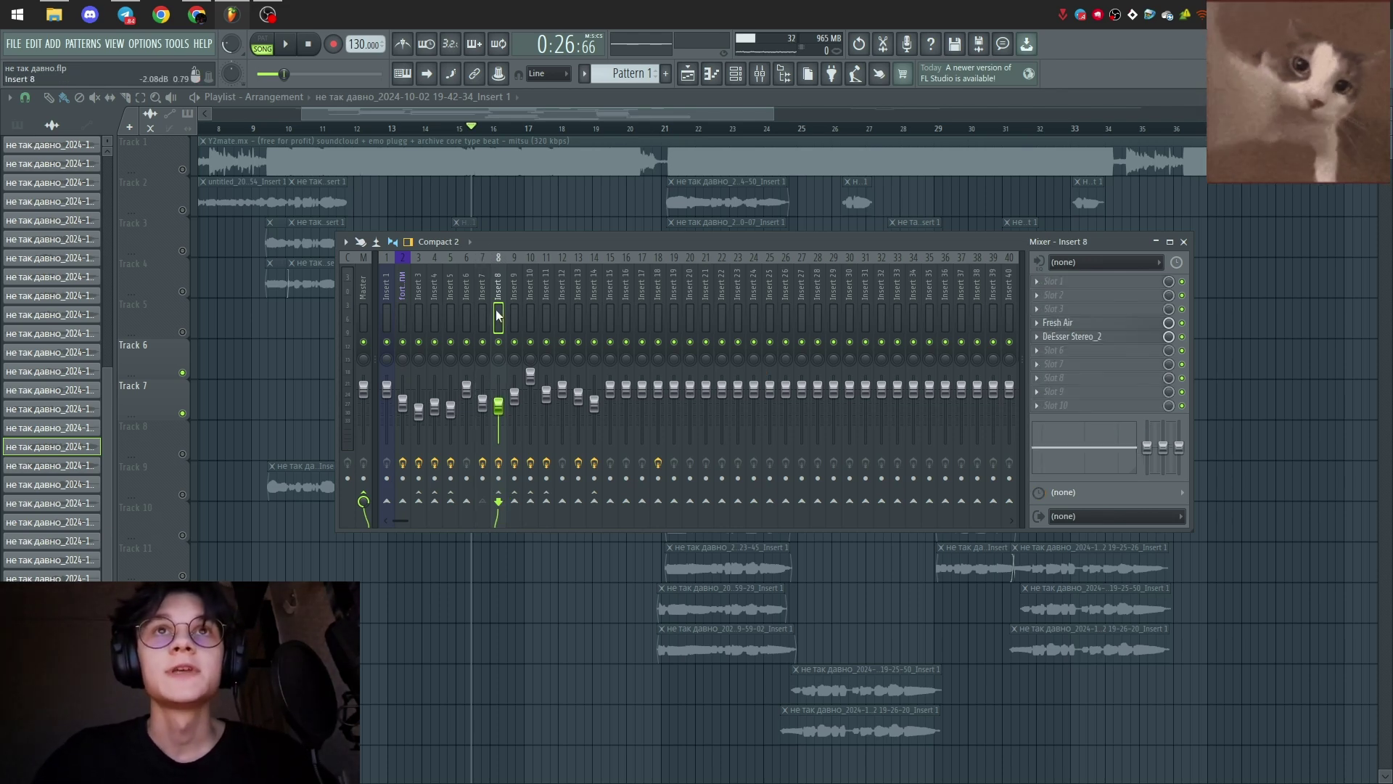
{"action": "left_click", "coordinate": [1065, 323]}
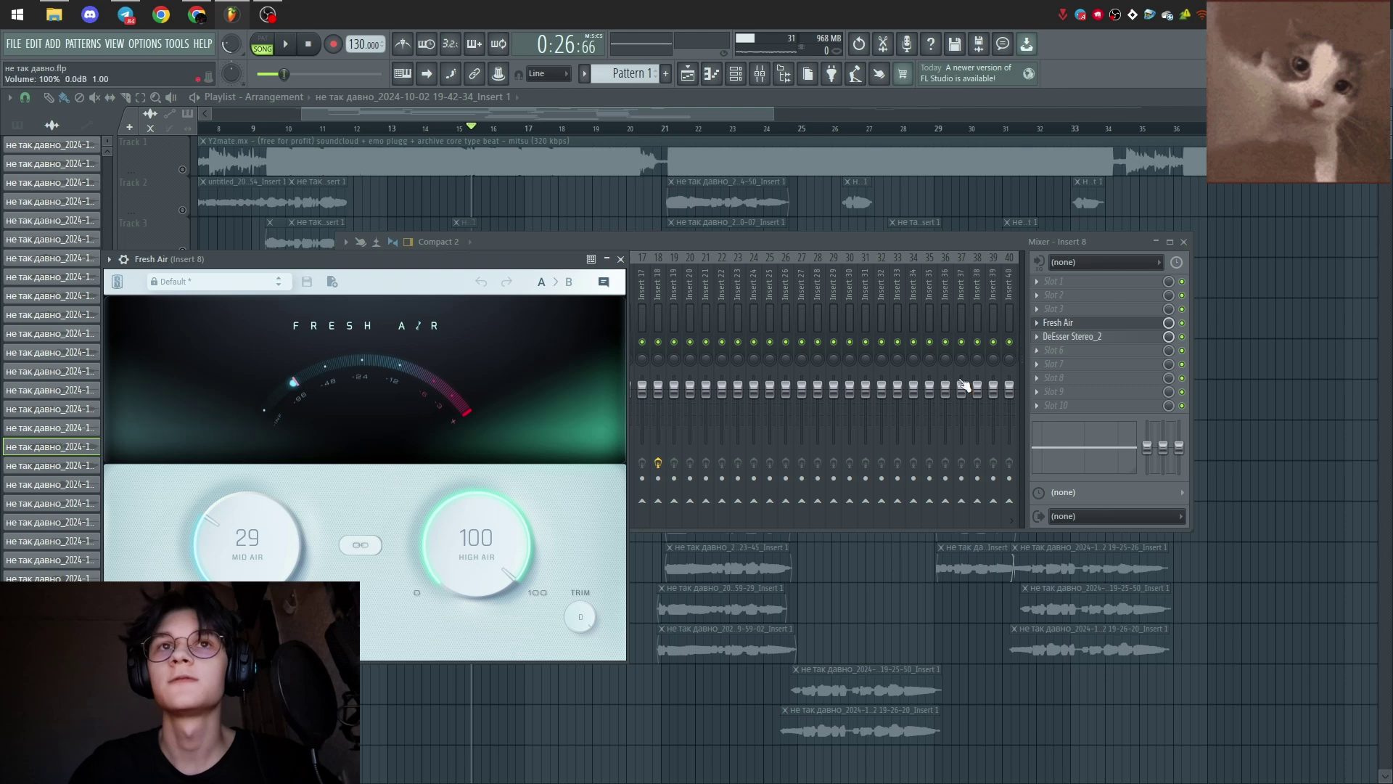
{"action": "left_click", "coordinate": [620, 259]}
{"action": "left_click", "coordinate": [1063, 337]}
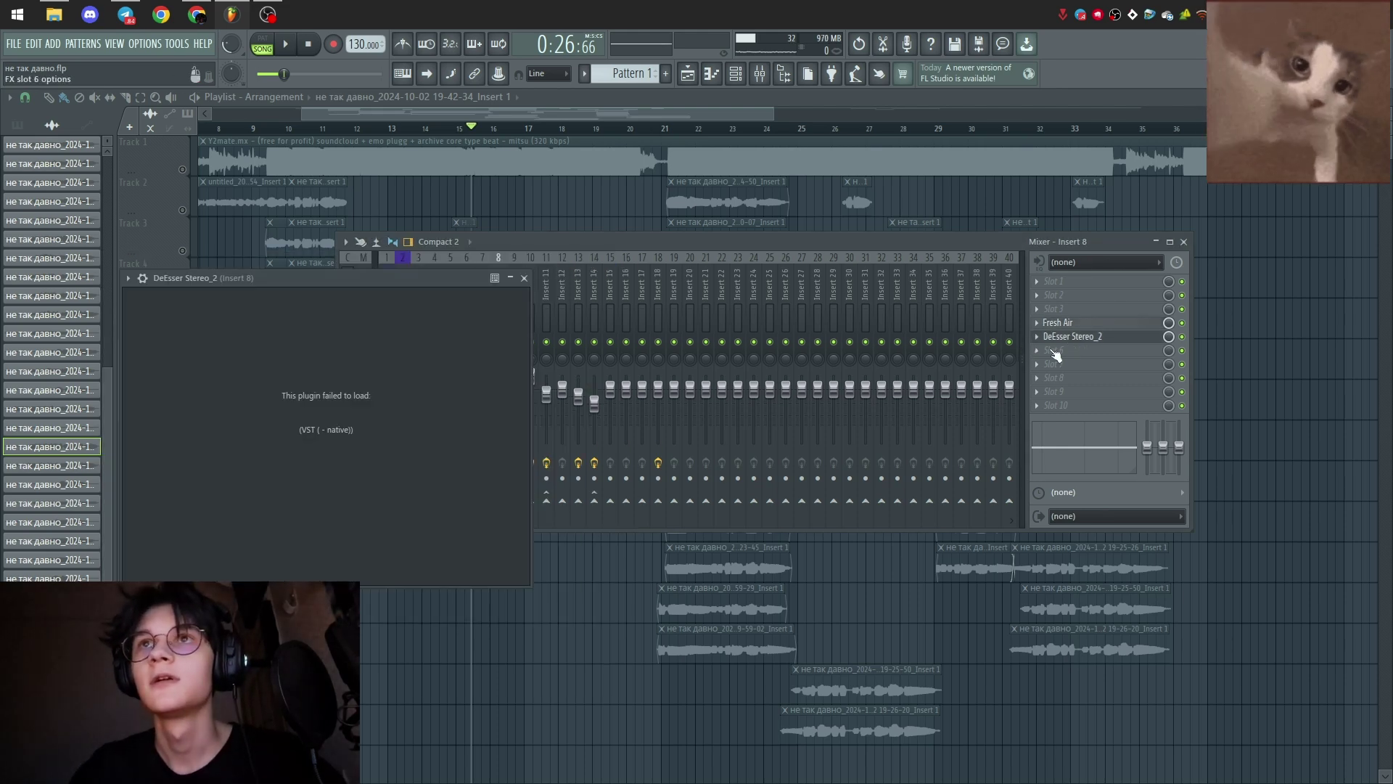
{"action": "left_click", "coordinate": [524, 278]}
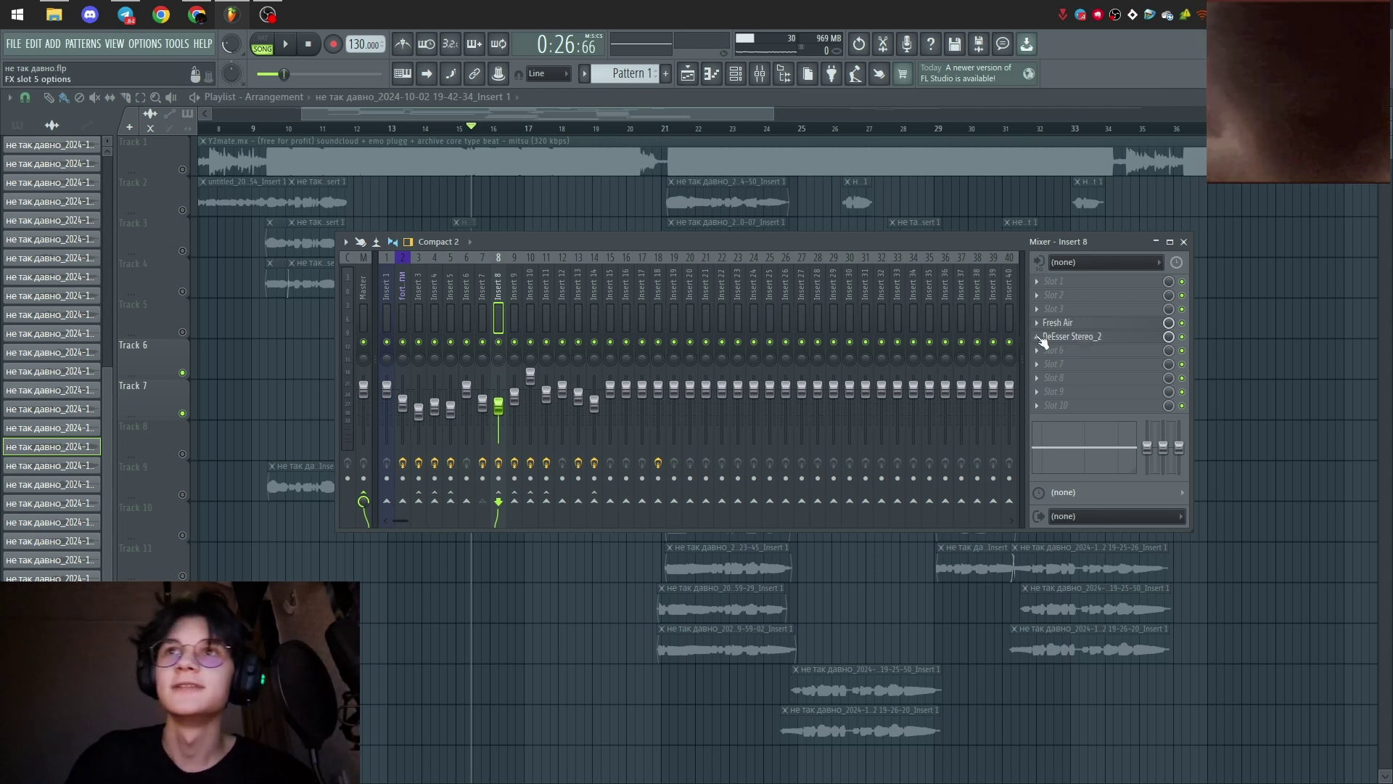
Delete the failing DeEsser Stereo_2 plugin from insert 8
{"action": "left_click", "coordinate": [1076, 338]}
{"action": "left_click", "coordinate": [1079, 338]}
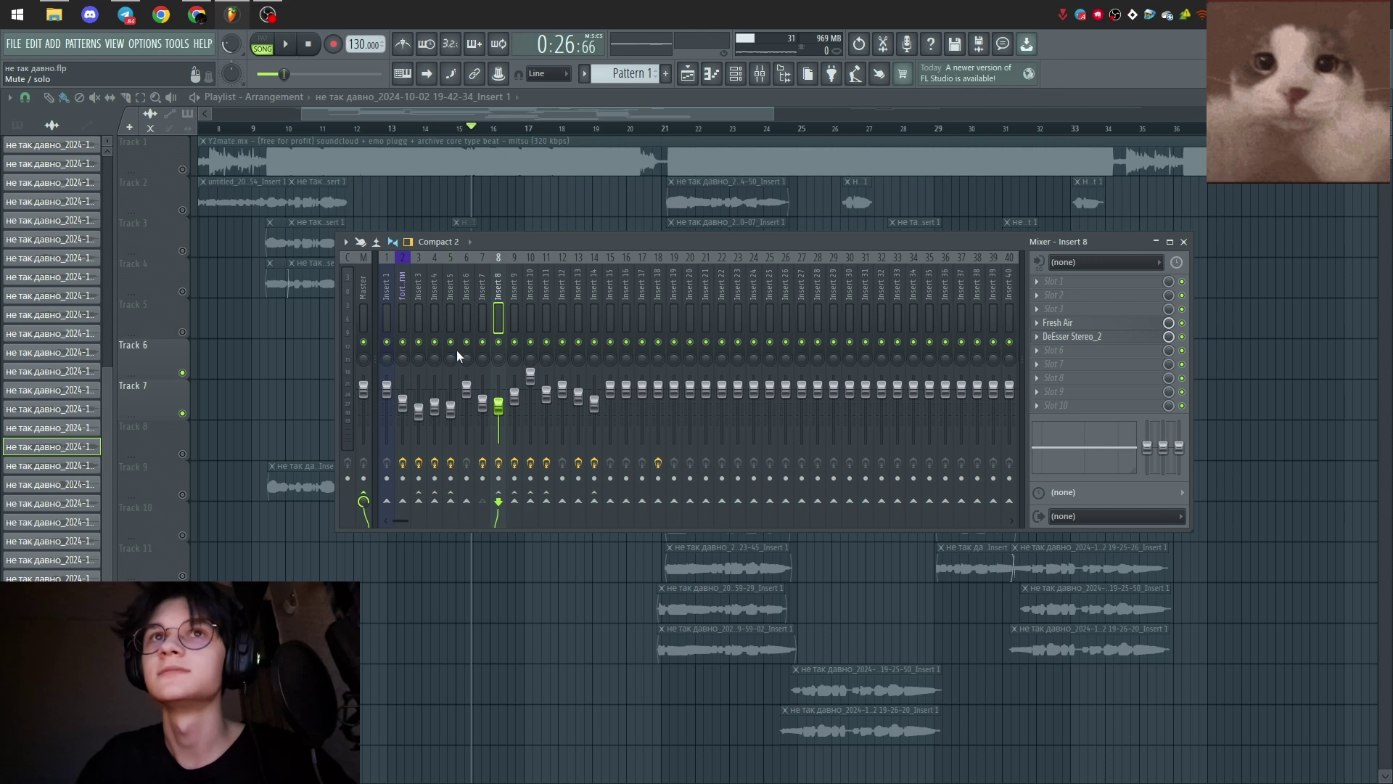
{"action": "left_click", "coordinate": [1049, 345]}
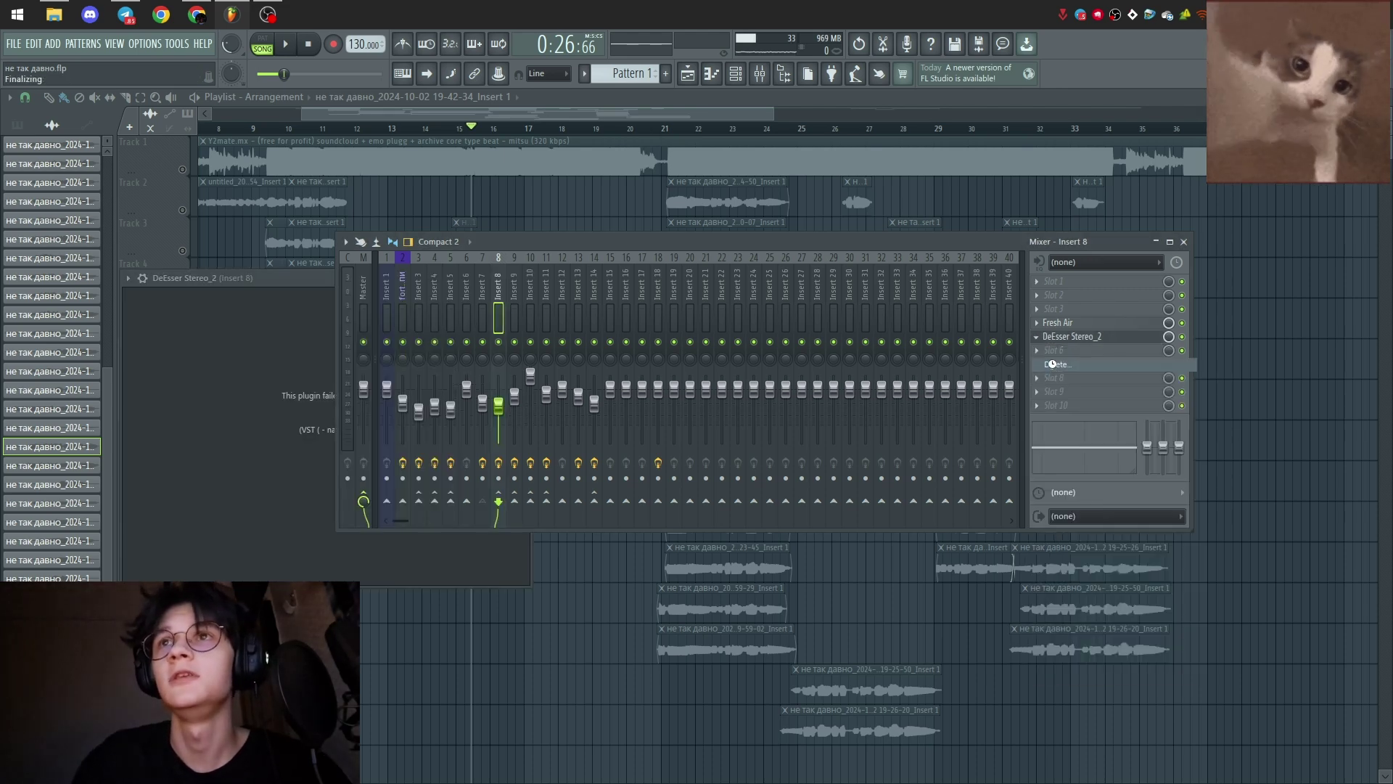
Examine the effect chain on insert 9 and review its RC-20 Retro Color settings
{"action": "left_click", "coordinate": [514, 319]}
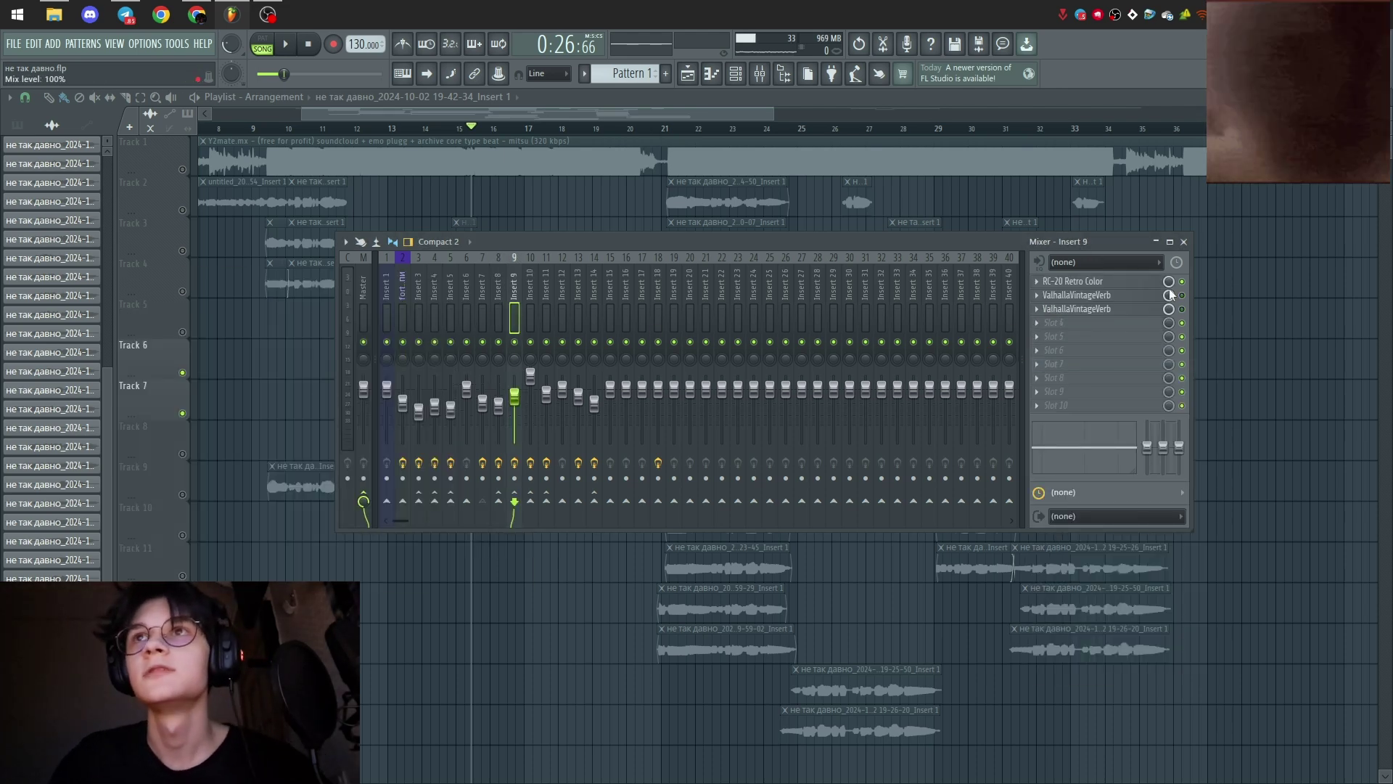
{"action": "left_click", "coordinate": [1079, 283]}
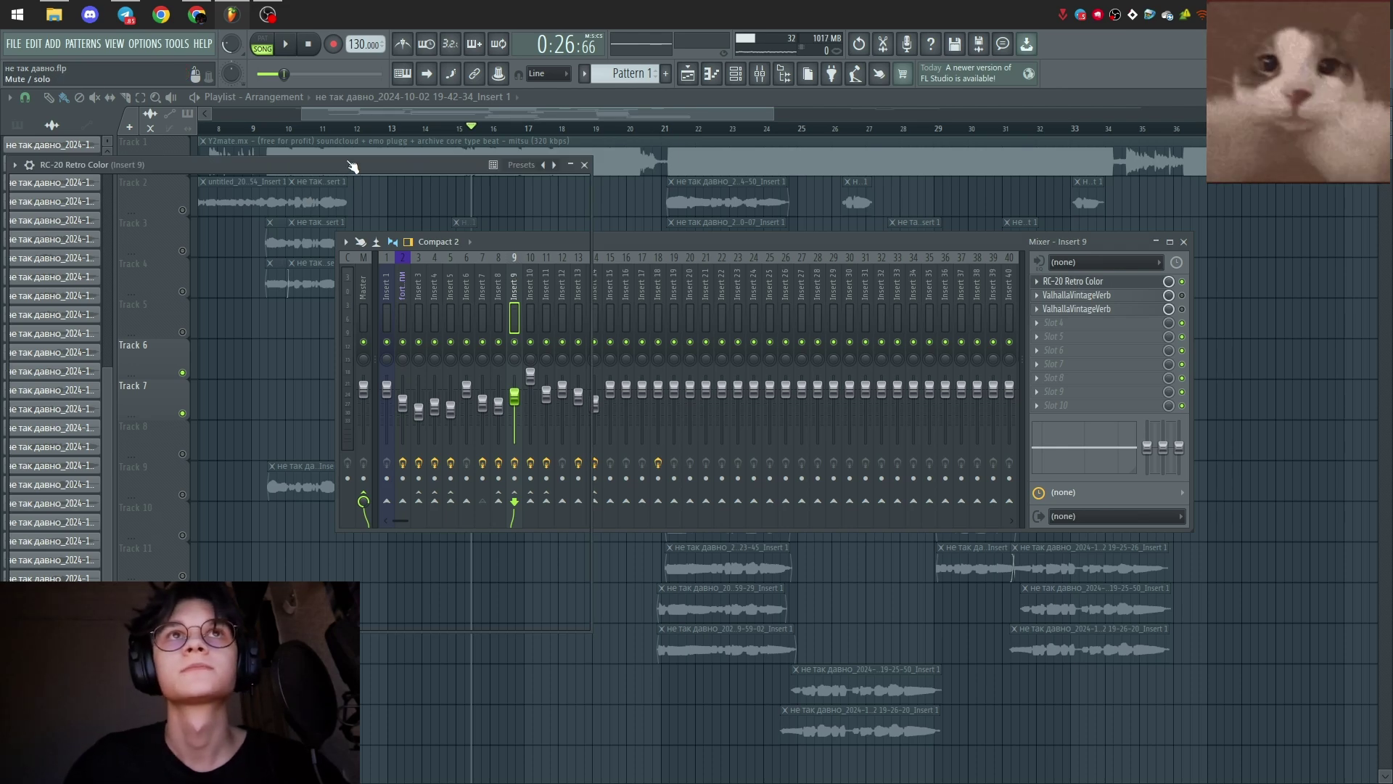
{"action": "left_click_drag", "start_coordinate": [463, 174], "coordinate": [657, 173]}
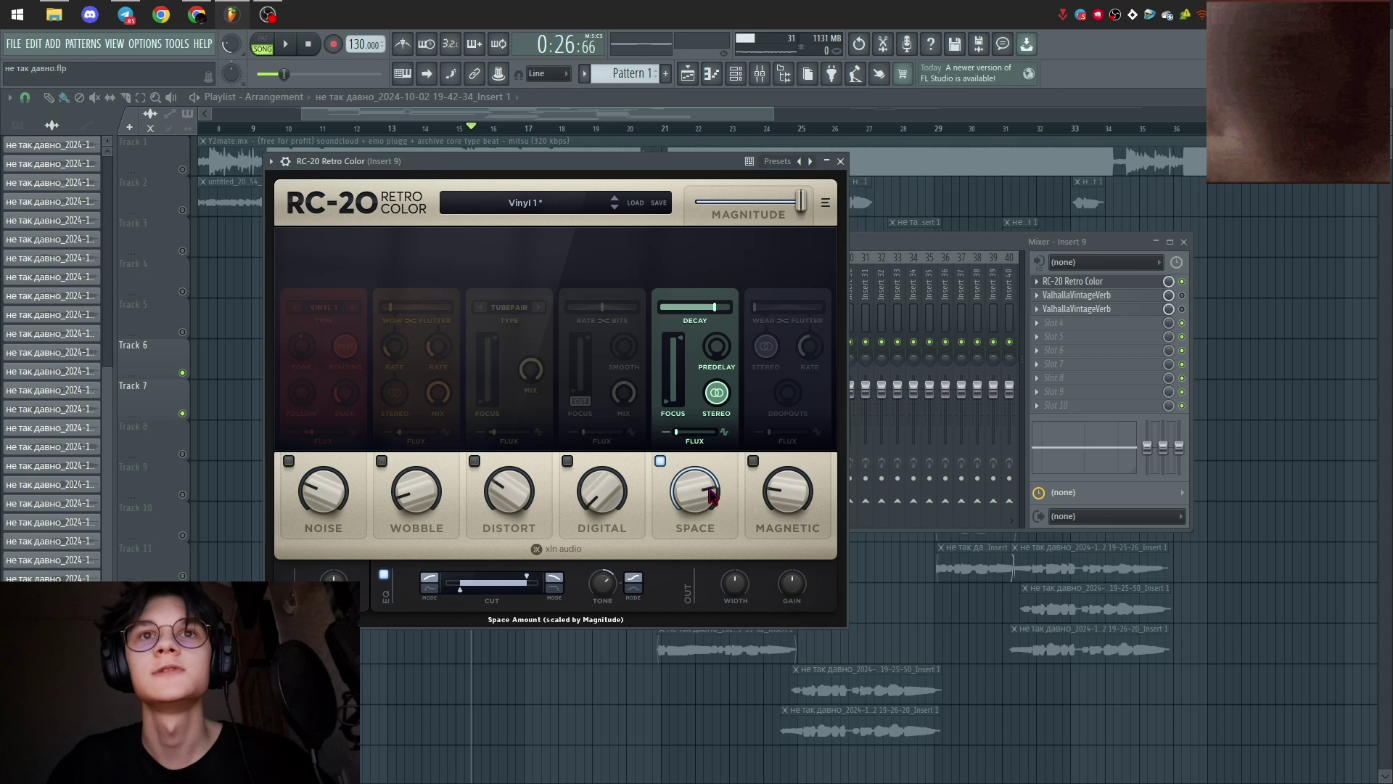
{"action": "left_click", "coordinate": [841, 161]}
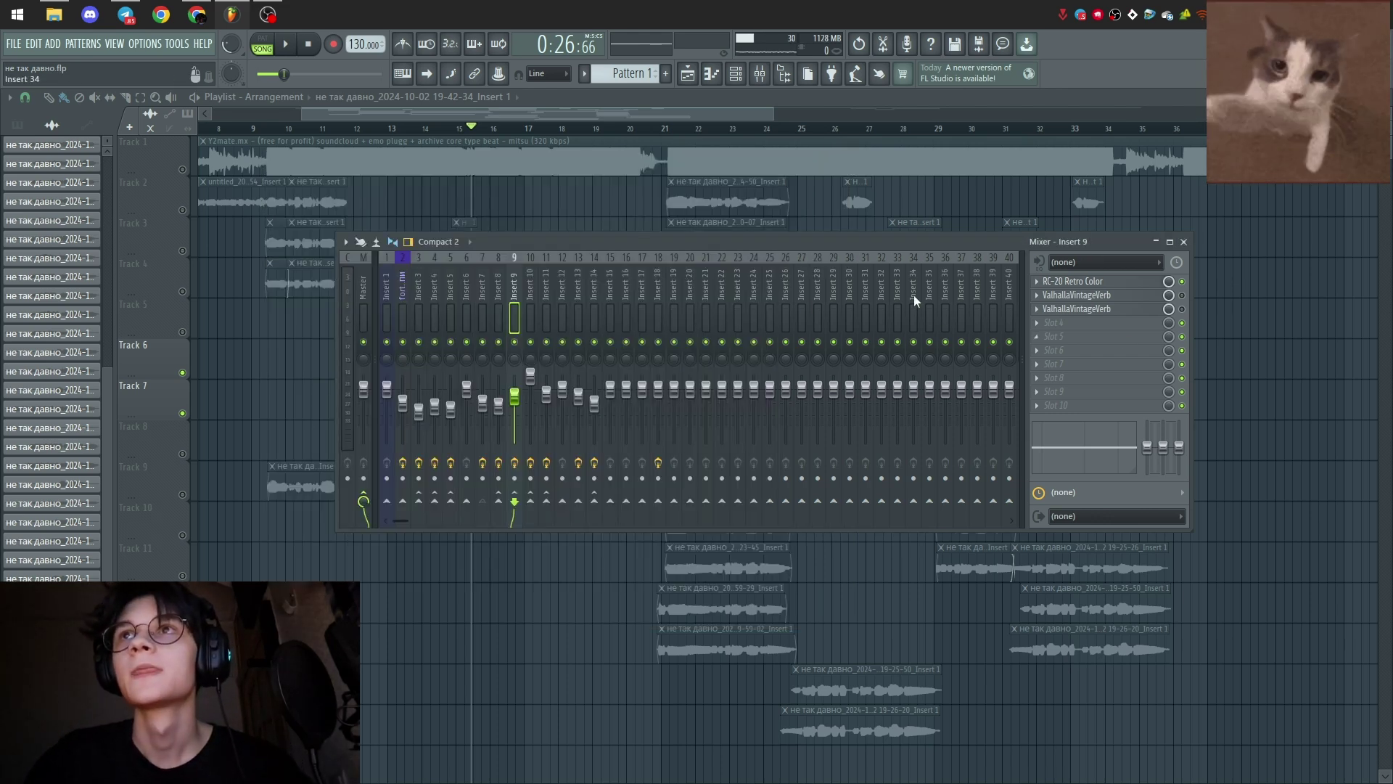
Examine the effect chain on insert 10 and review its LexPlate reverb settings
{"action": "left_click", "coordinate": [532, 311]}
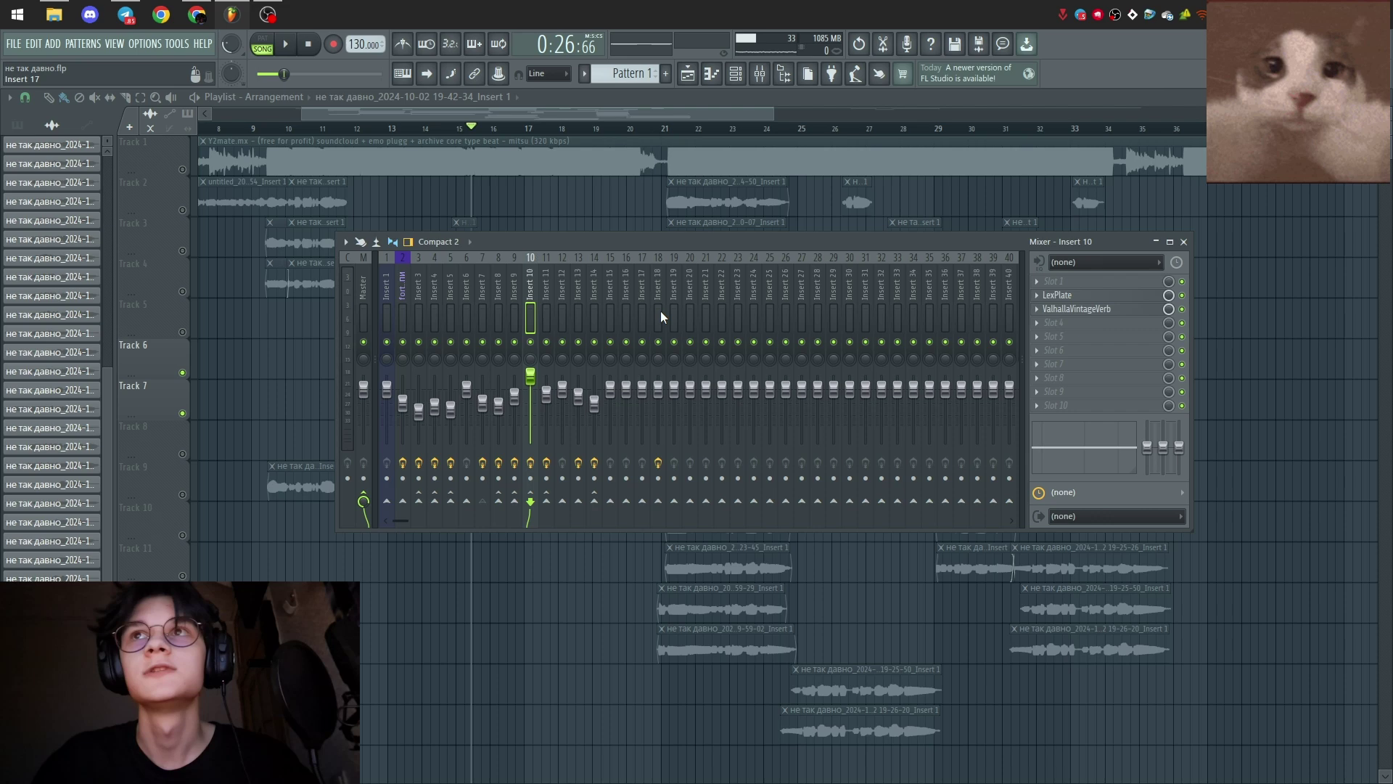
{"action": "left_click", "coordinate": [1082, 297]}
{"action": "left_click_drag", "start_coordinate": [406, 251], "coordinate": [531, 134]}
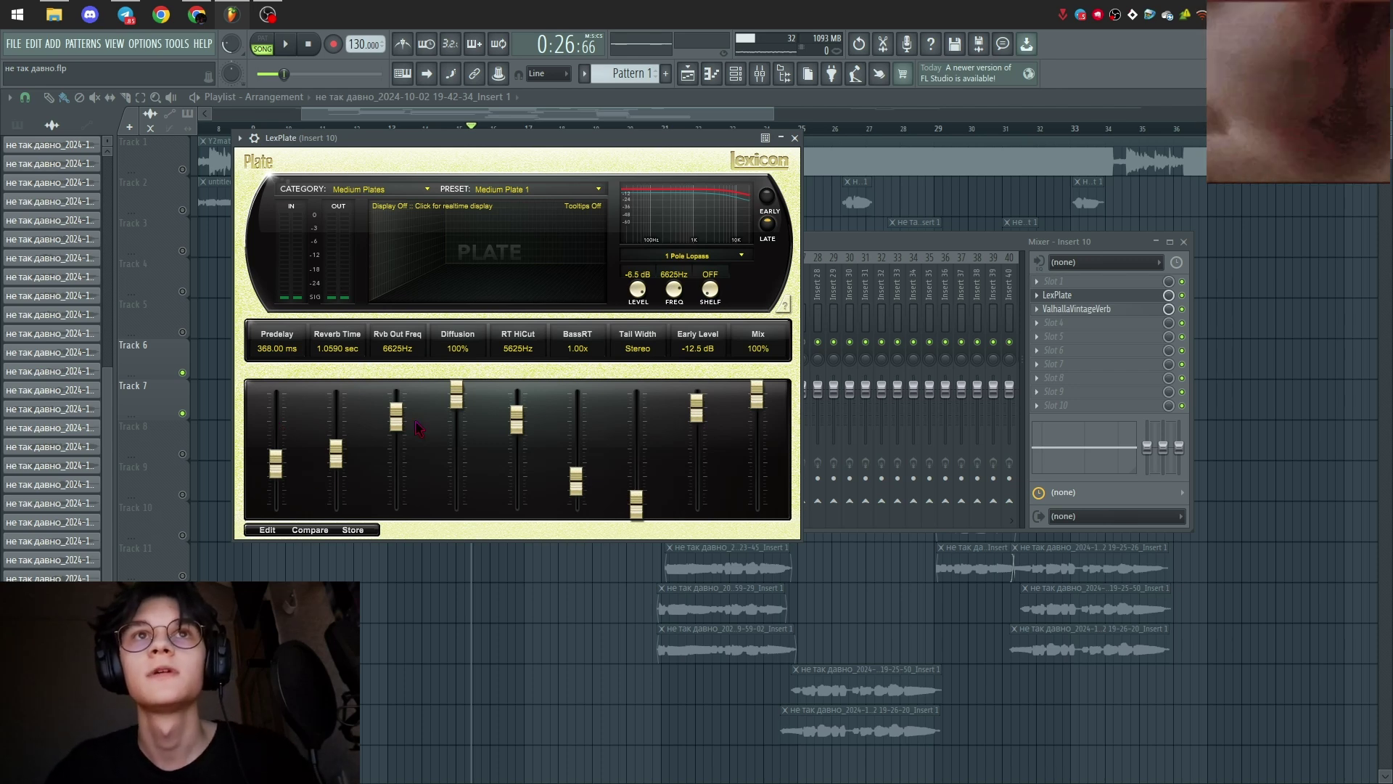
Review the ValhallaVintageVerb reverb settings on insert 10
{"action": "left_click", "coordinate": [795, 138]}
{"action": "left_click", "coordinate": [1092, 309]}
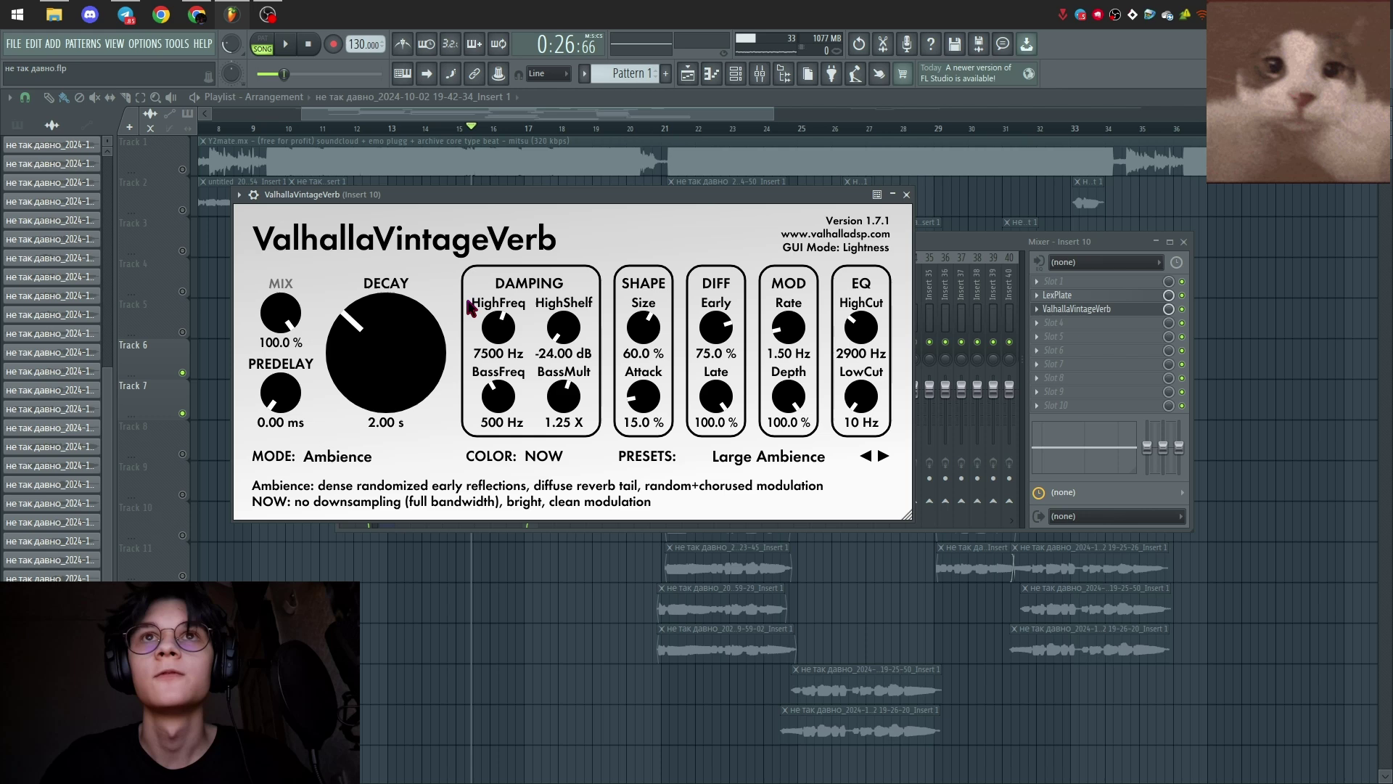
{"action": "left_click", "coordinate": [907, 194]}
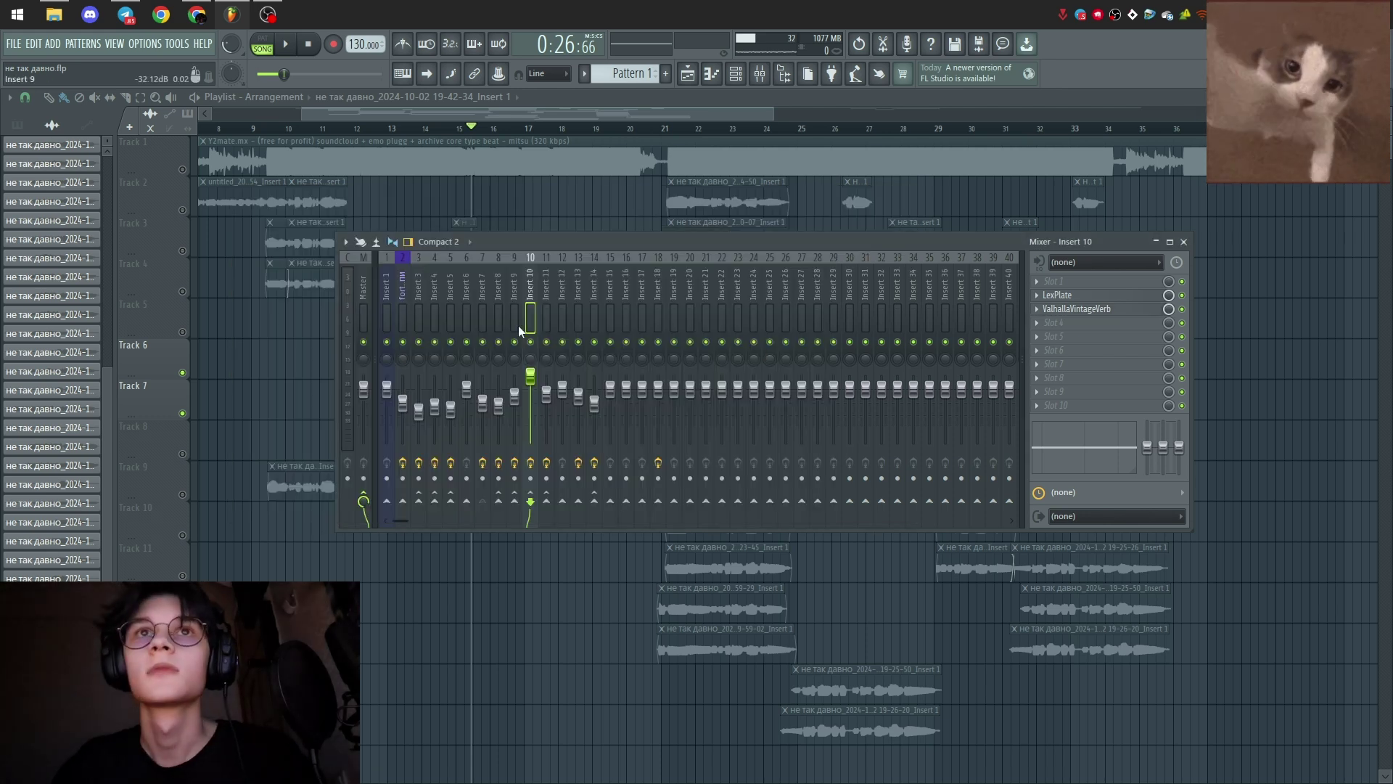
Examine the effect chain on insert 11 and review its EchoBoy delay settings
{"action": "left_click", "coordinate": [547, 299]}
{"action": "left_click", "coordinate": [494, 303]}
{"action": "left_click", "coordinate": [546, 302]}
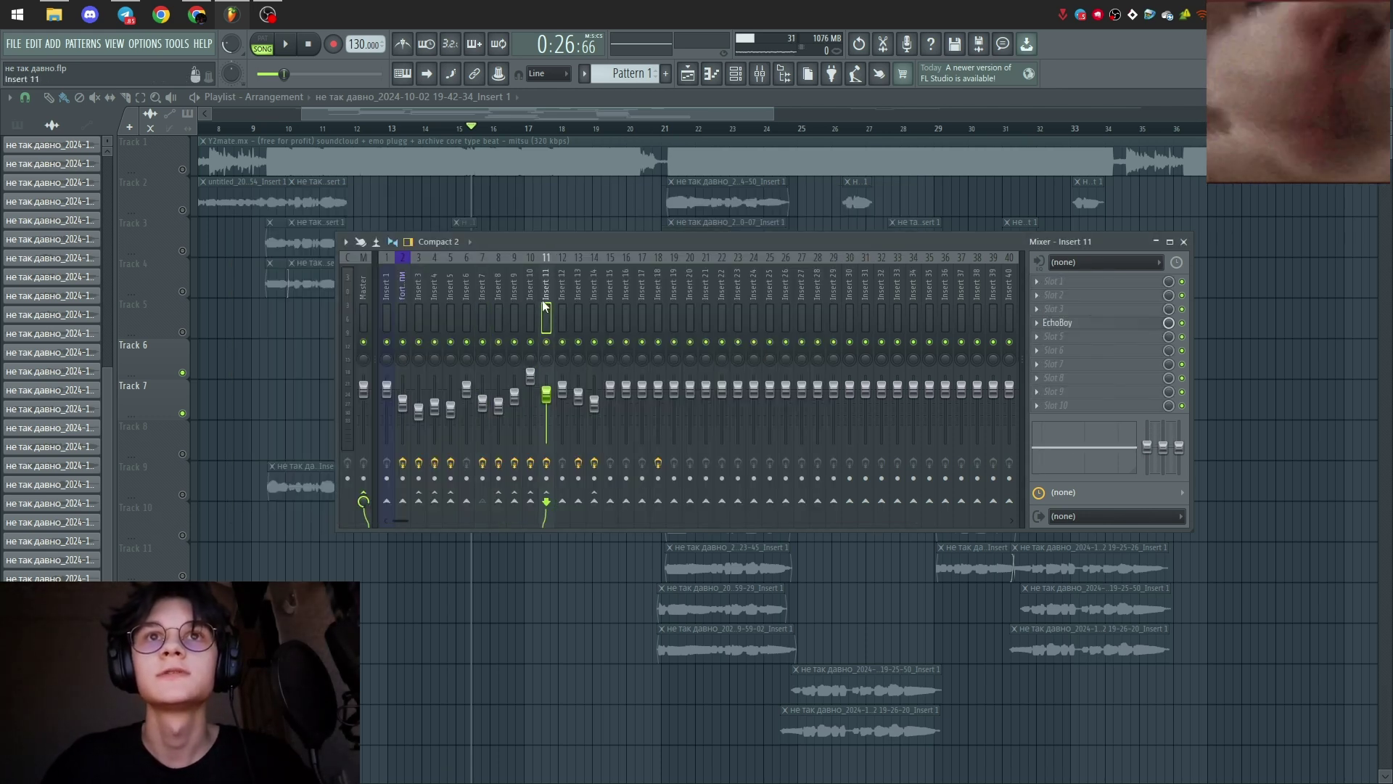
{"action": "left_click", "coordinate": [1064, 323]}
{"action": "left_click_drag", "start_coordinate": [336, 183], "coordinate": [568, 181]}
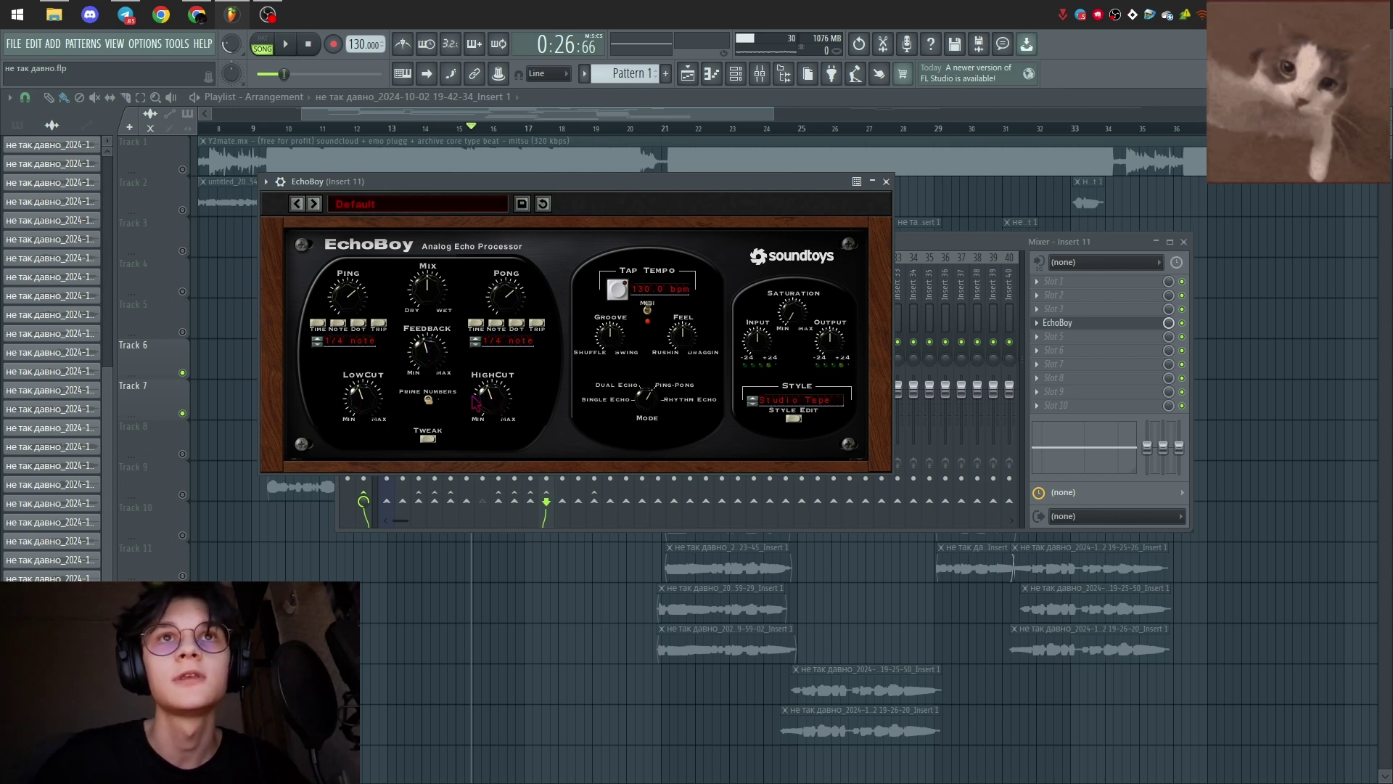
{"action": "left_click", "coordinate": [887, 183]}
{"action": "key", "text": "Escape"}
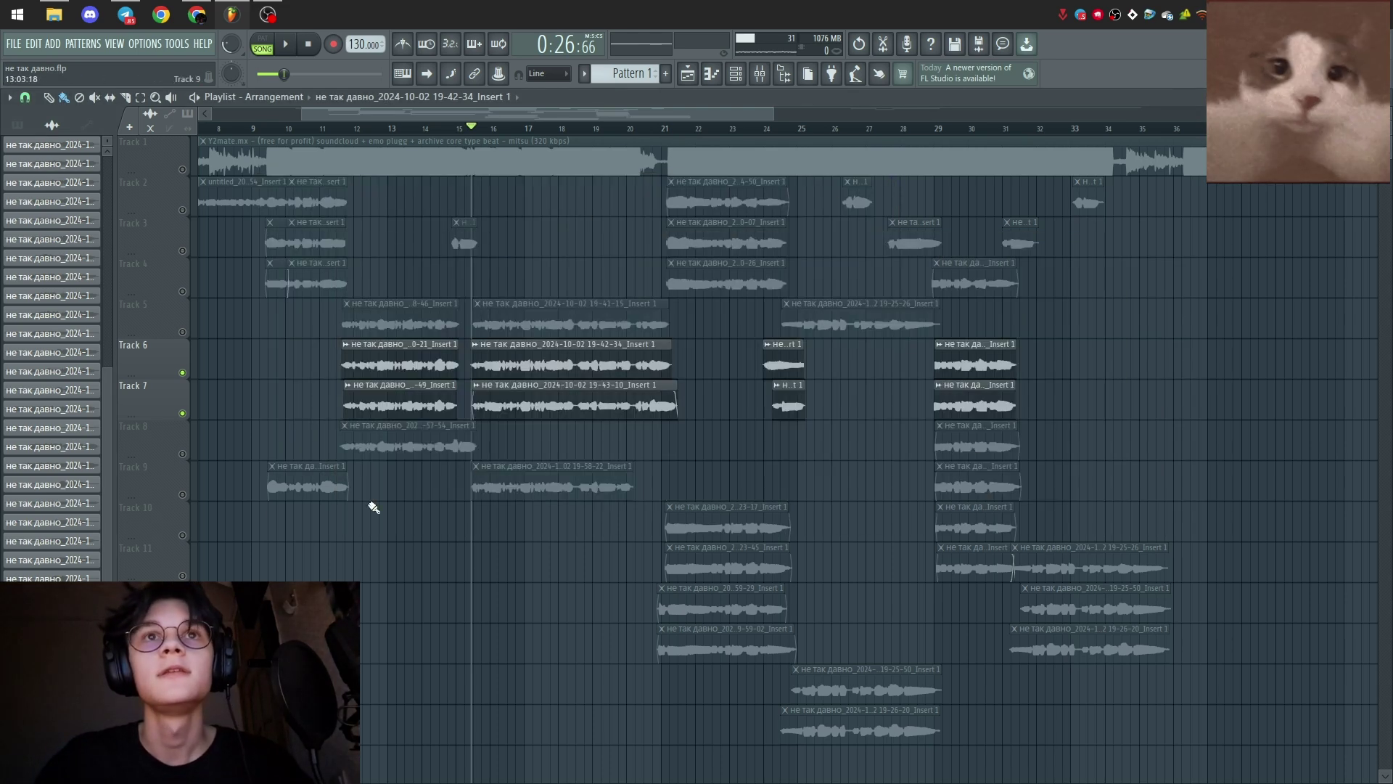
Solo playlist tracks 8 and 9 and bring up the mixer insert used by the long clip on track 9
{"action": "left_click_drag", "start_coordinate": [186, 485], "coordinate": [185, 447]}
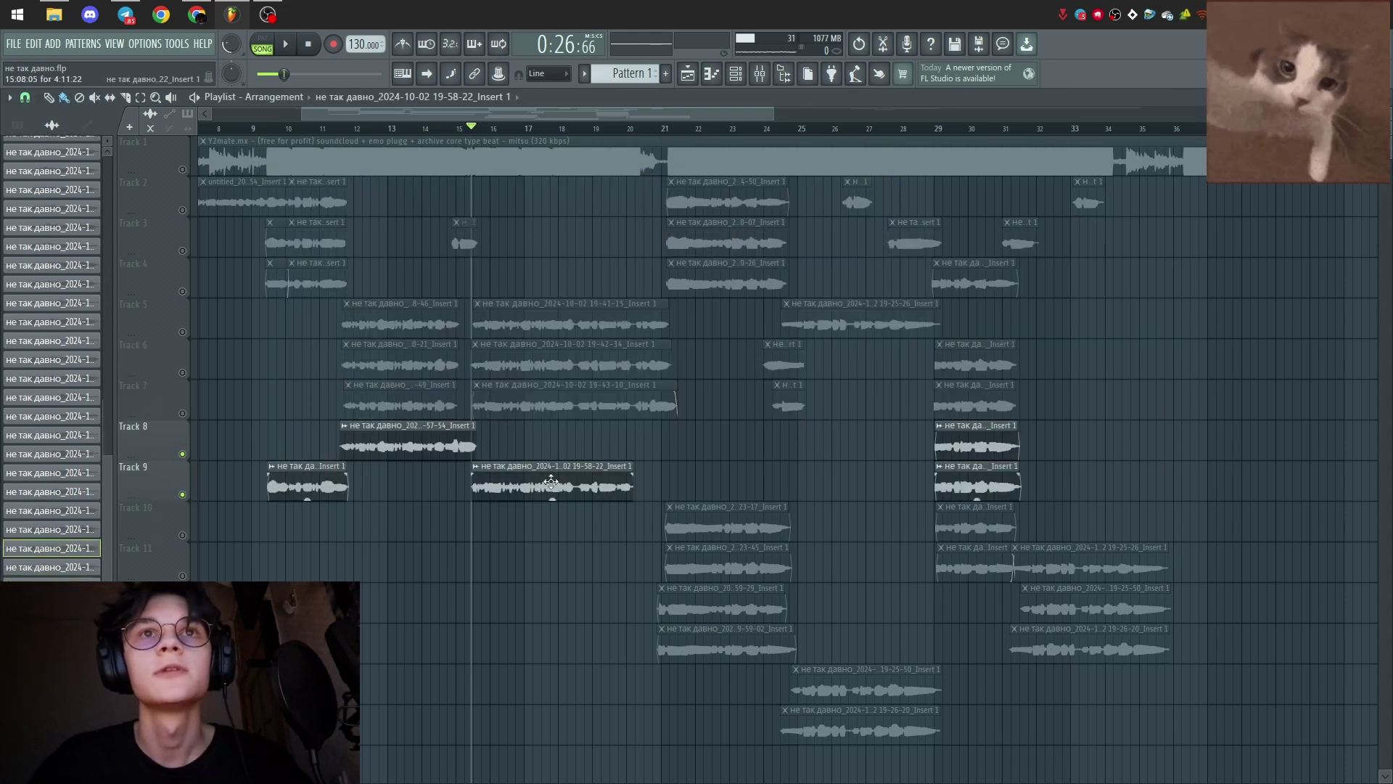
{"action": "double_click", "coordinate": [552, 481]}
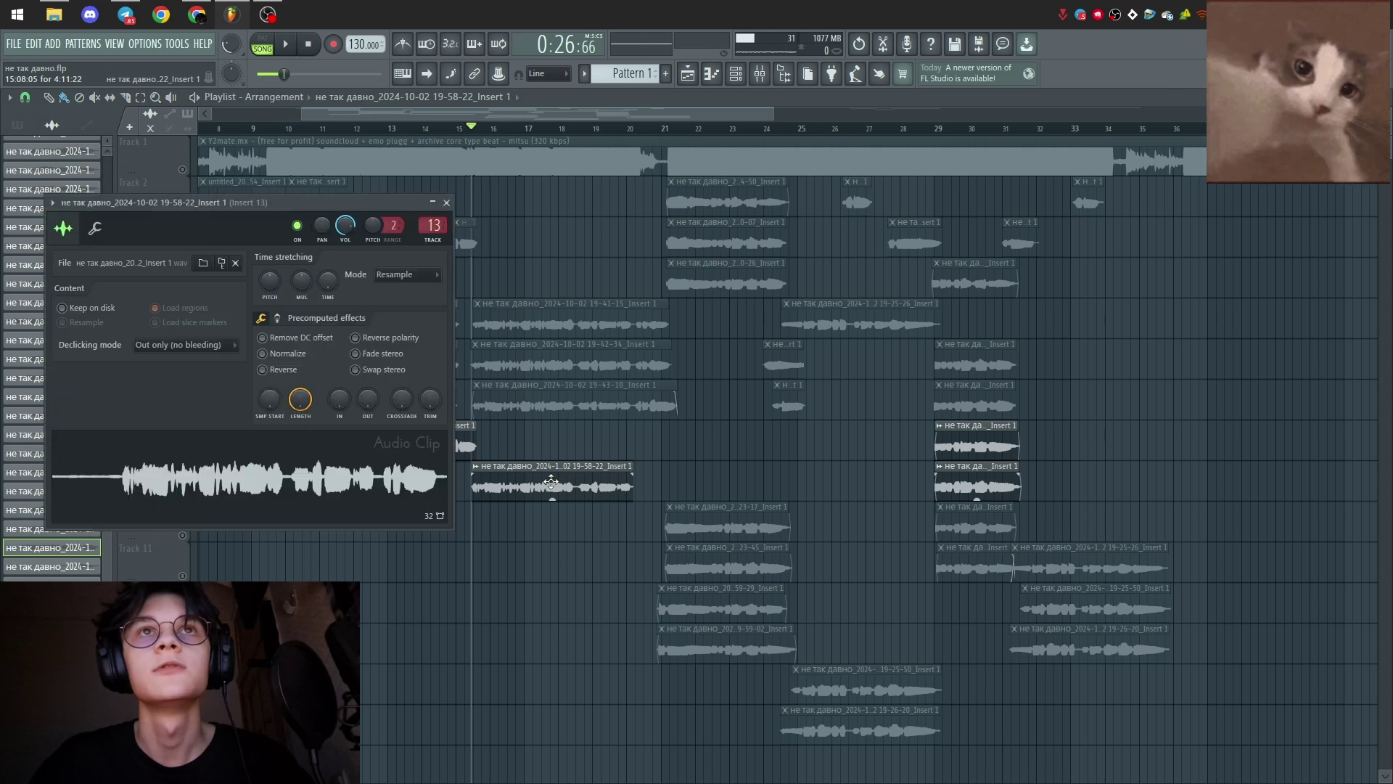
{"action": "left_click", "coordinate": [447, 204]}
{"action": "key", "text": "F9"}
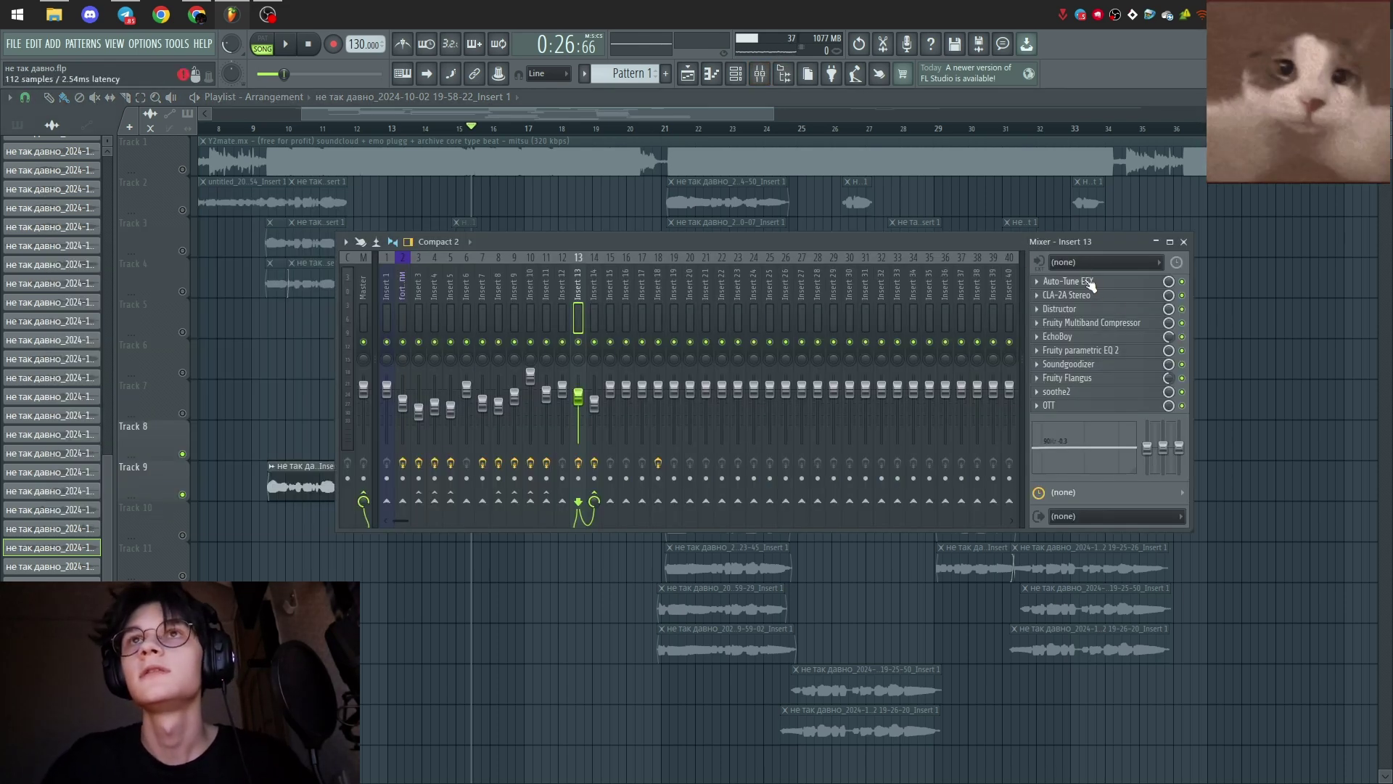
Audition the soloed vocal clips on tracks 8 and 9
{"action": "key", "text": "F9"}
{"action": "key", "text": "space"}
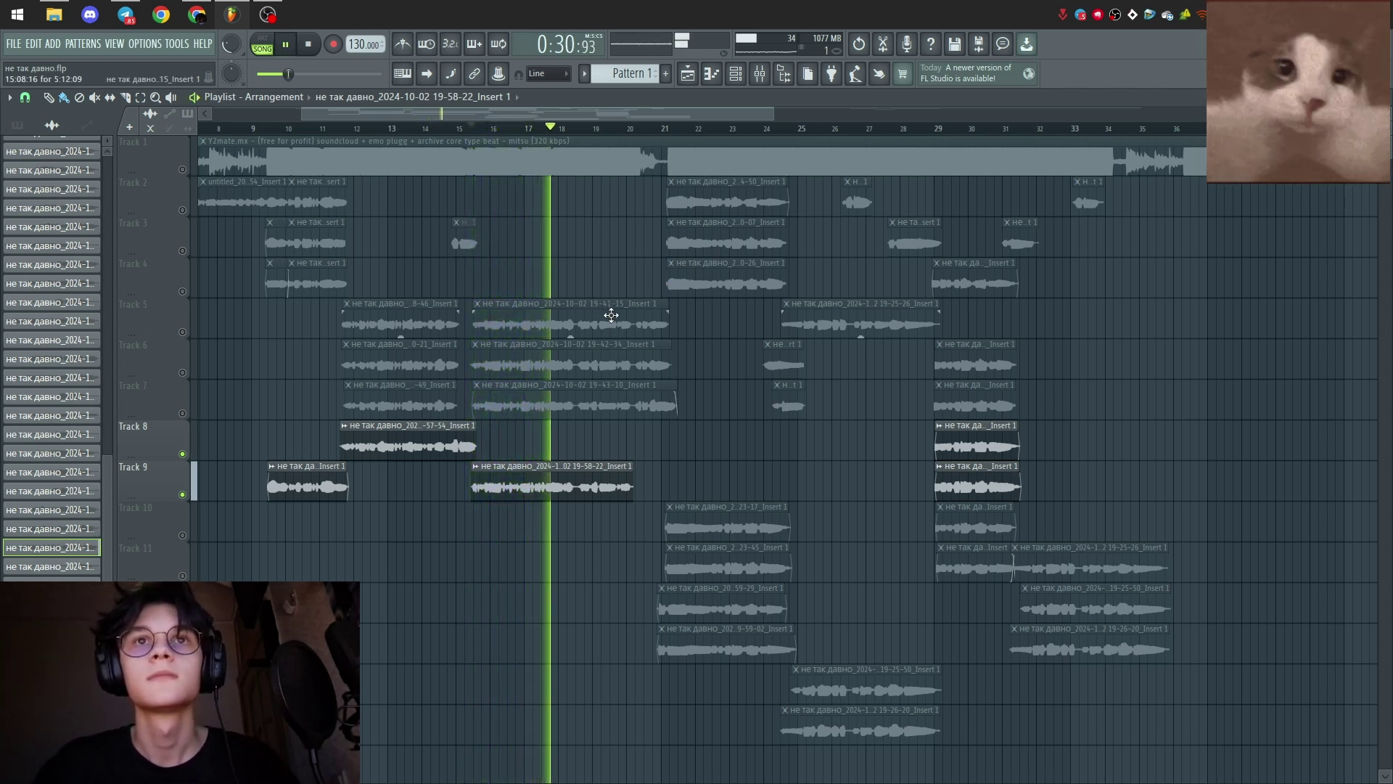
{"action": "key", "text": "space"}
Review the Auto-Tune EFX and CLA-2A Stereo compressor settings on insert 13
{"action": "key", "text": "F9"}
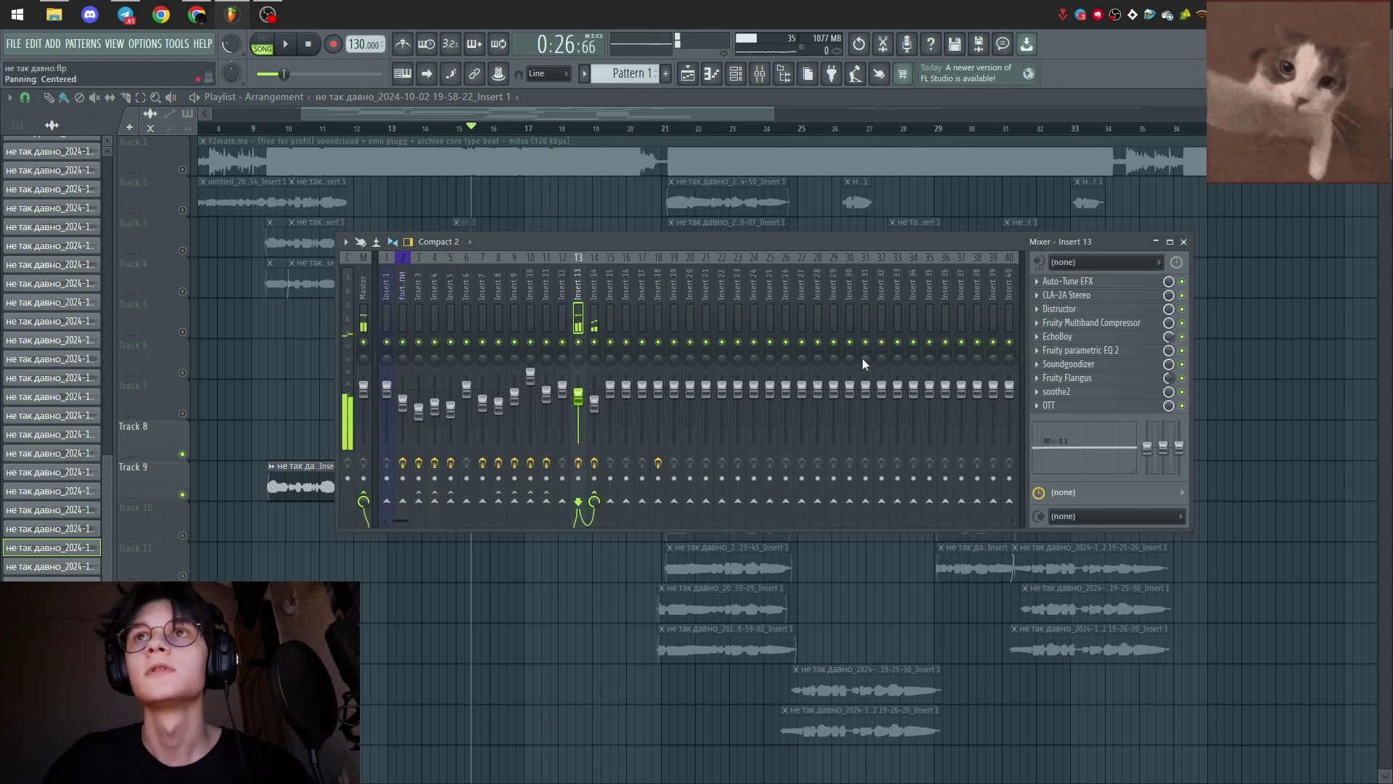
{"action": "left_click", "coordinate": [1066, 281]}
{"action": "left_click_drag", "start_coordinate": [523, 207], "coordinate": [554, 183]}
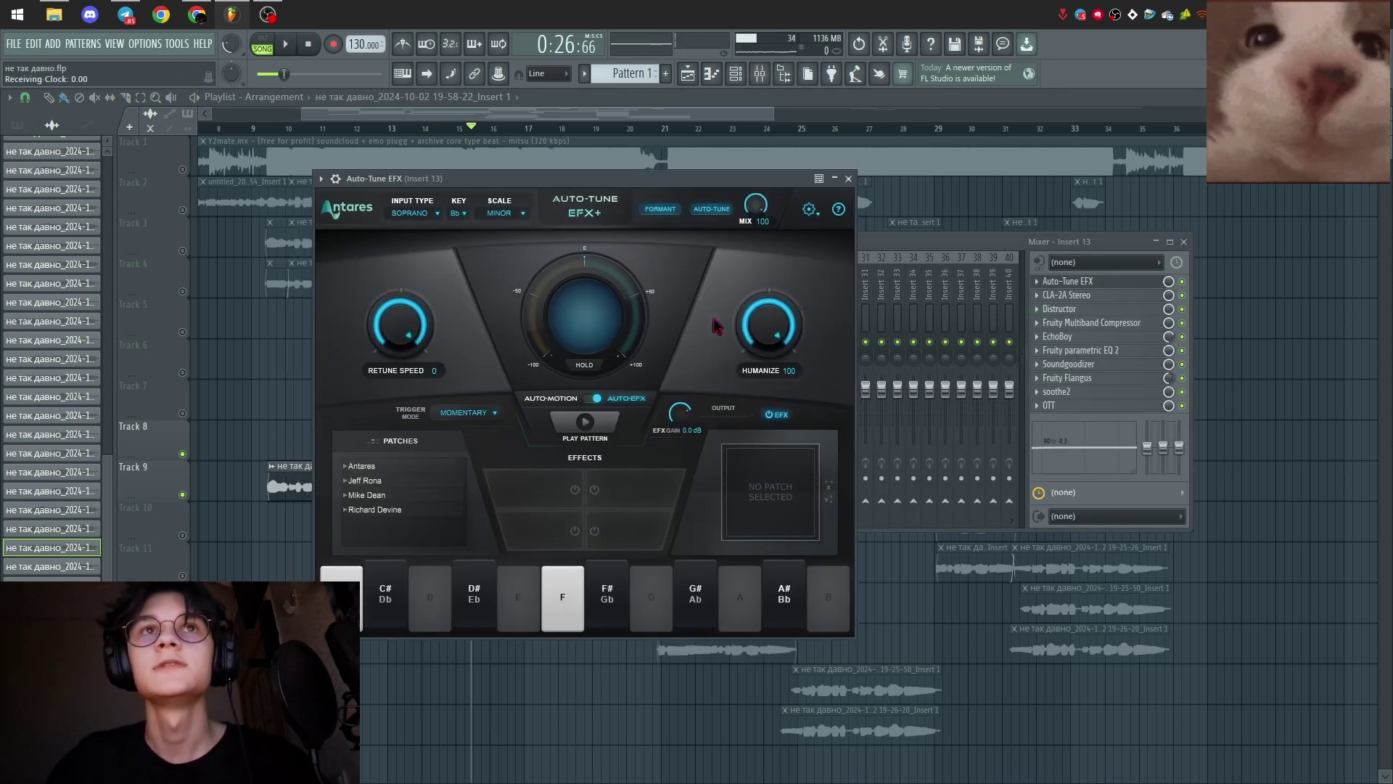
{"action": "left_click", "coordinate": [848, 179]}
{"action": "left_click", "coordinate": [1067, 295]}
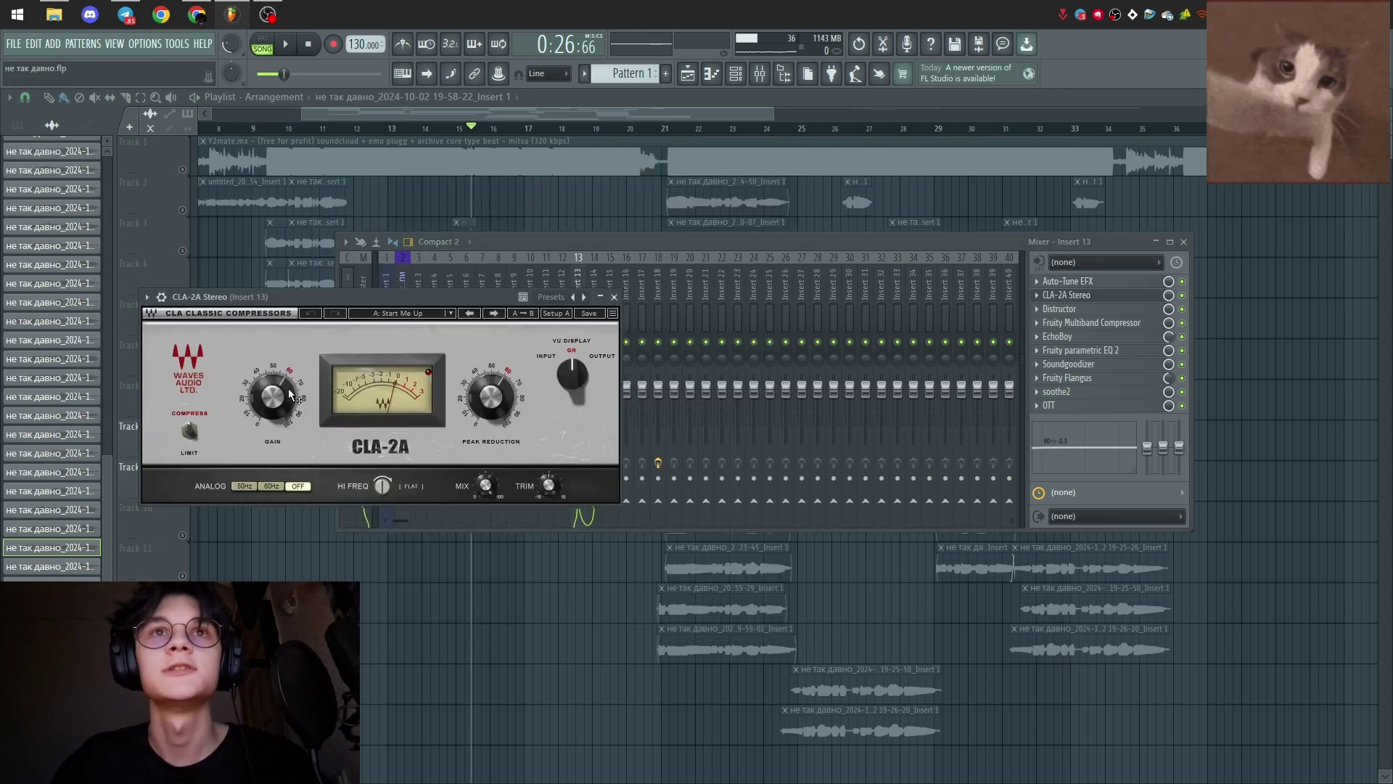
{"action": "left_click", "coordinate": [617, 298]}
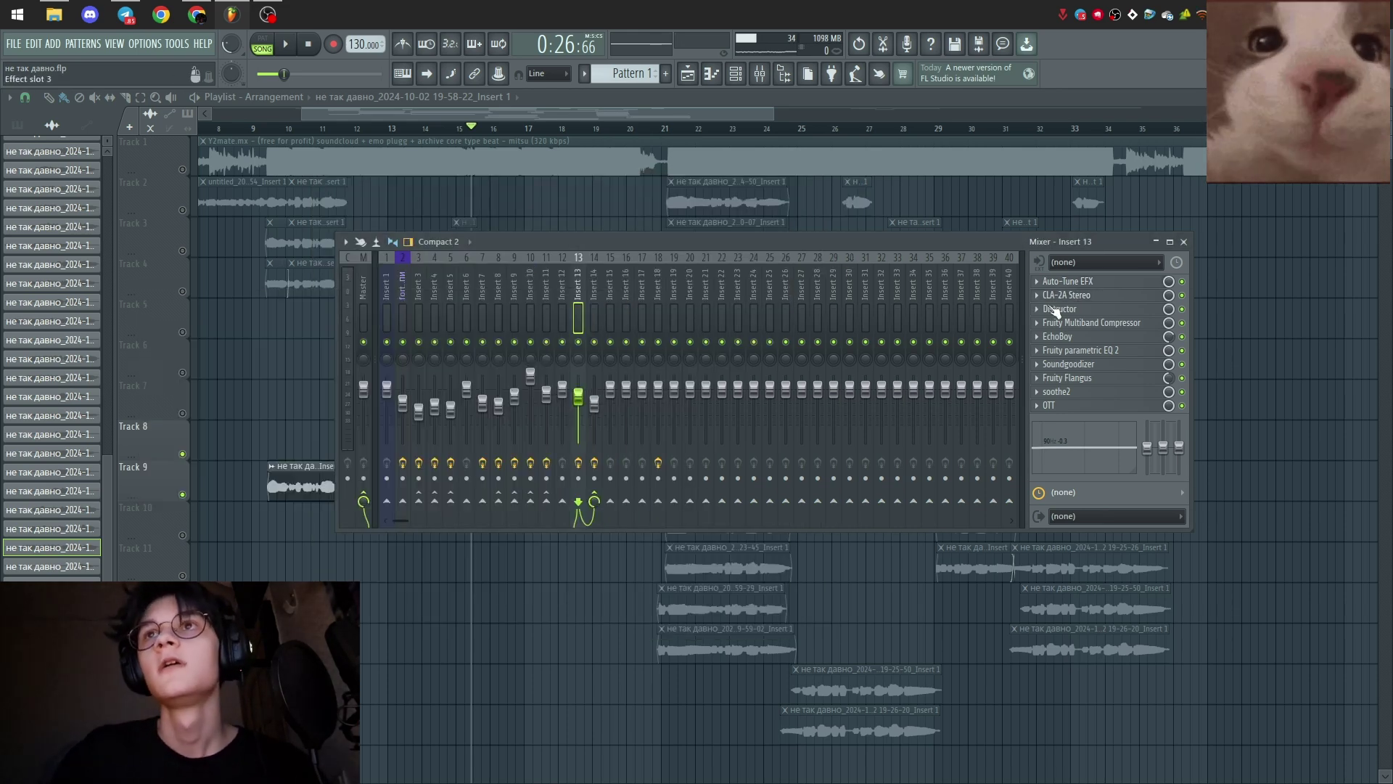
Inspect the Distructor chorus module and the Fruity Multiband Compressor on insert 13
{"action": "left_click", "coordinate": [1058, 308]}
{"action": "left_click_drag", "start_coordinate": [421, 167], "coordinate": [630, 176]}
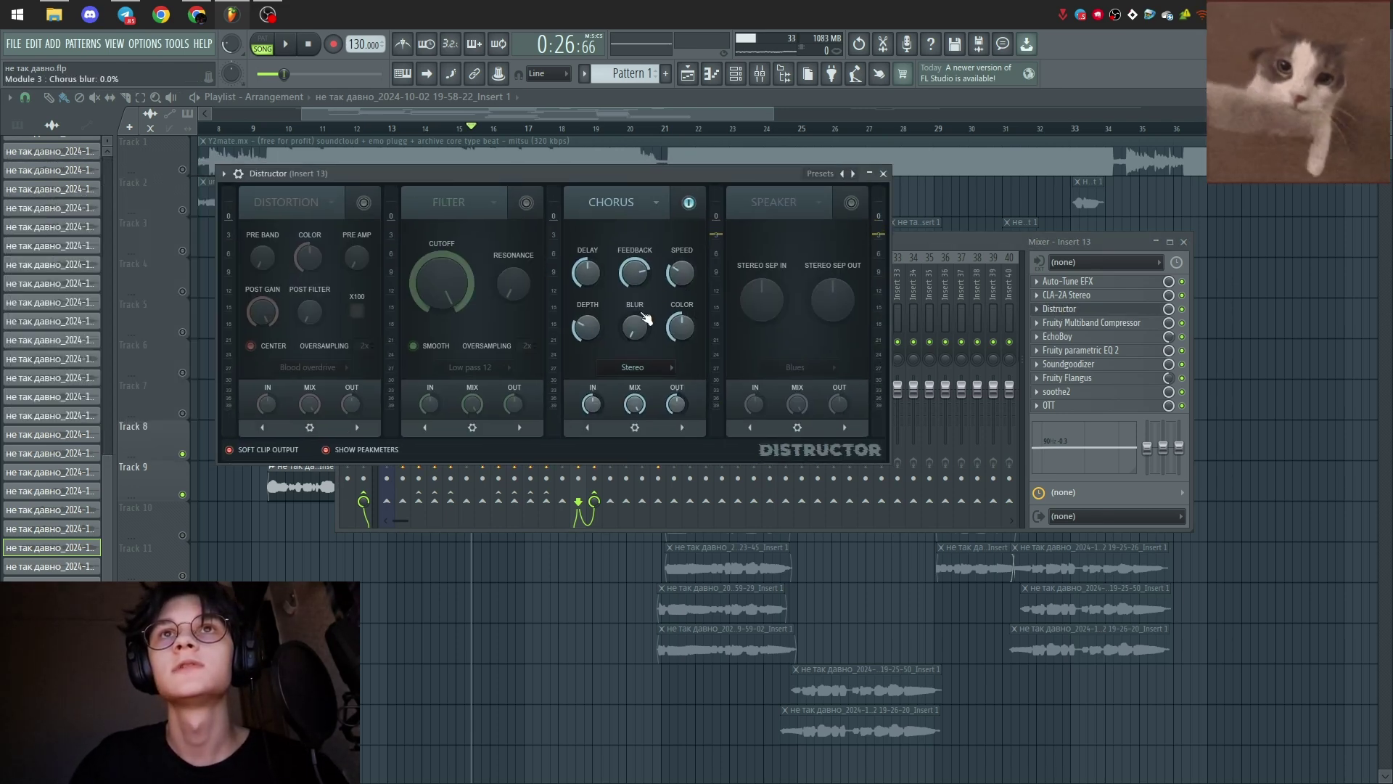
{"action": "left_click", "coordinate": [885, 175]}
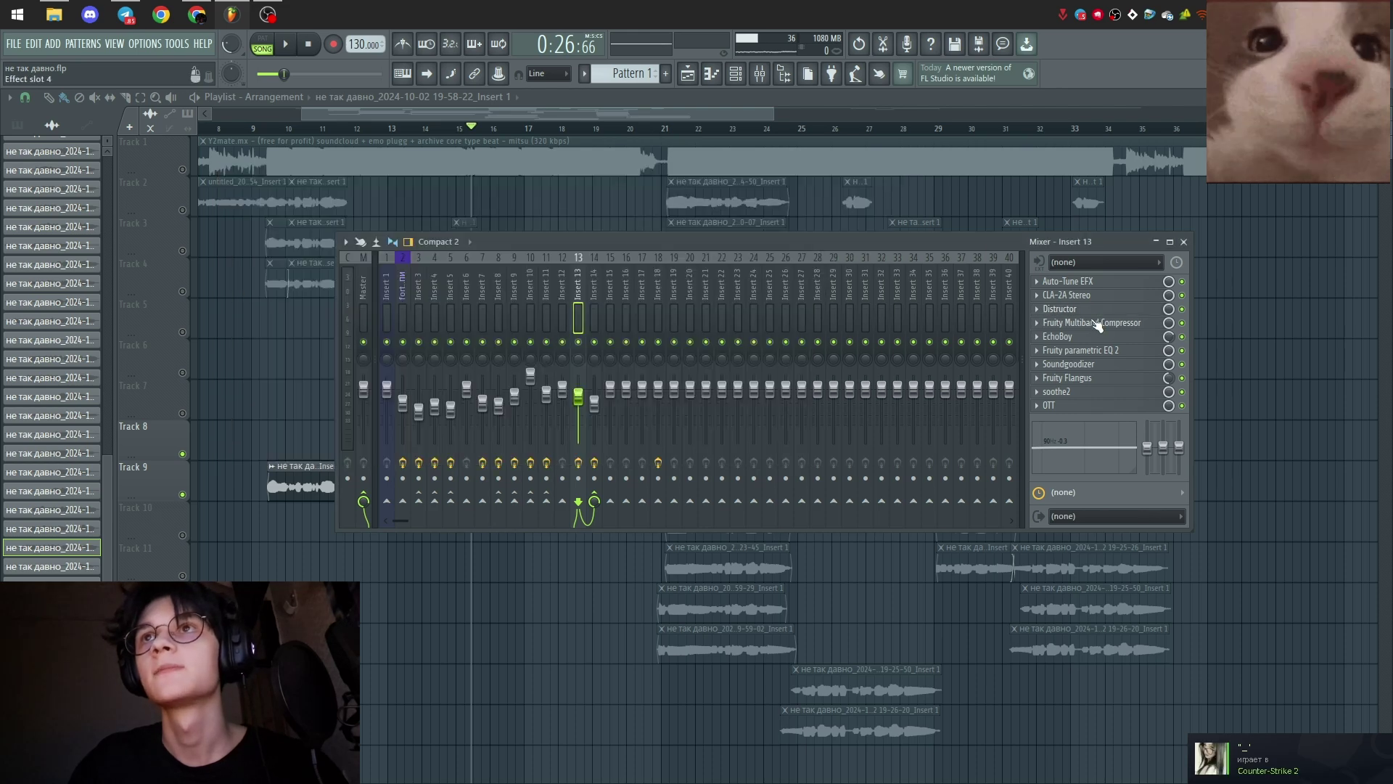
{"action": "left_click", "coordinate": [1091, 322]}
{"action": "left_click_drag", "start_coordinate": [379, 183], "coordinate": [564, 191]}
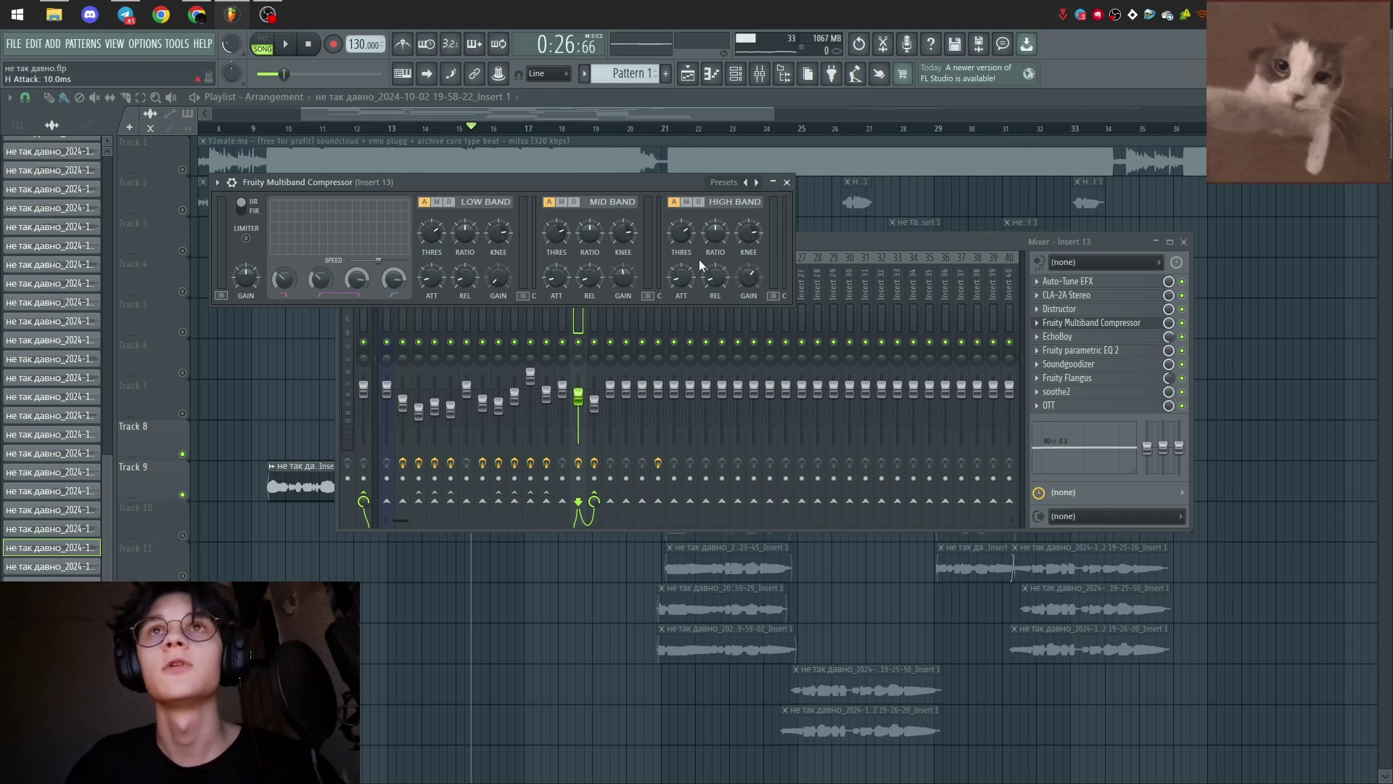
{"action": "left_click", "coordinate": [787, 182]}
Review the EchoBoy delay and the Fruity parametric EQ 2 curve on insert 13
{"action": "left_click", "coordinate": [1095, 337]}
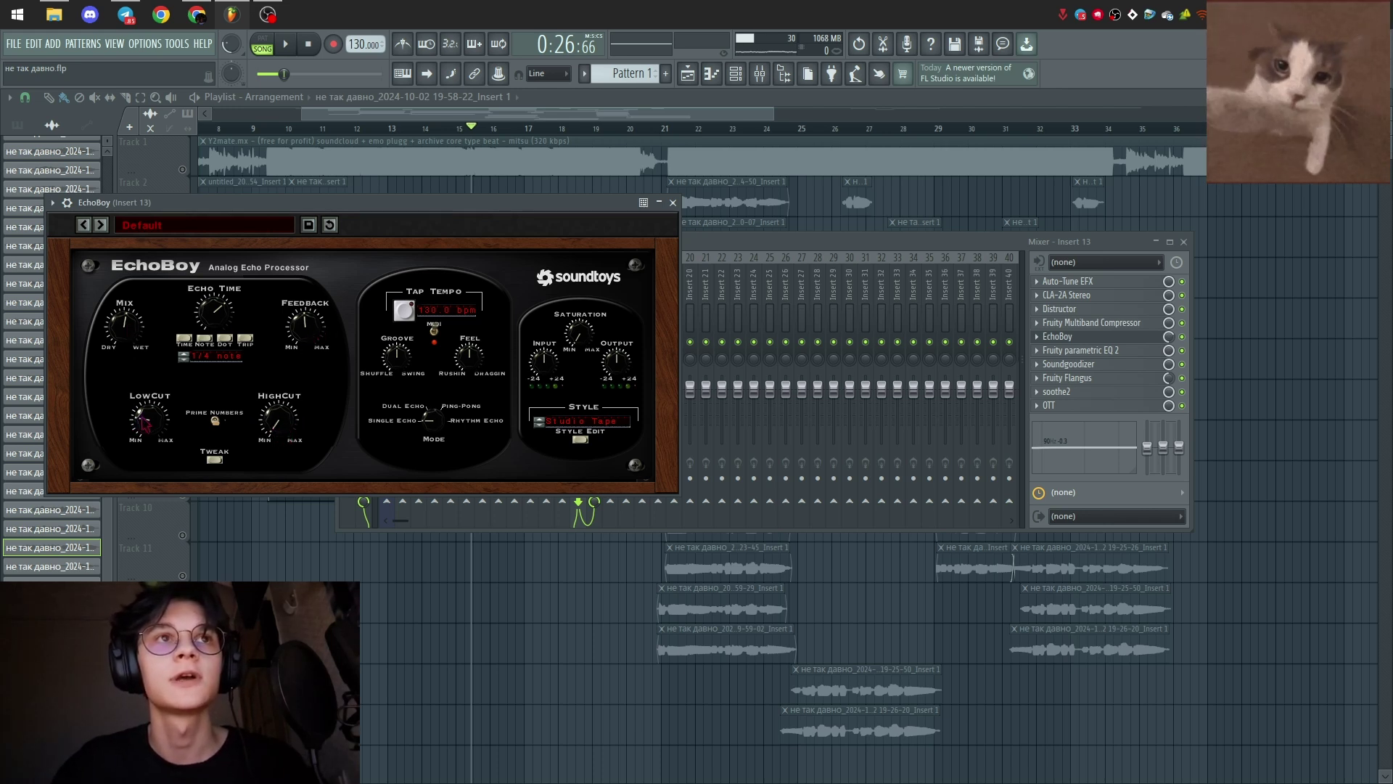
{"action": "left_click", "coordinate": [674, 204]}
{"action": "left_click", "coordinate": [1081, 350]}
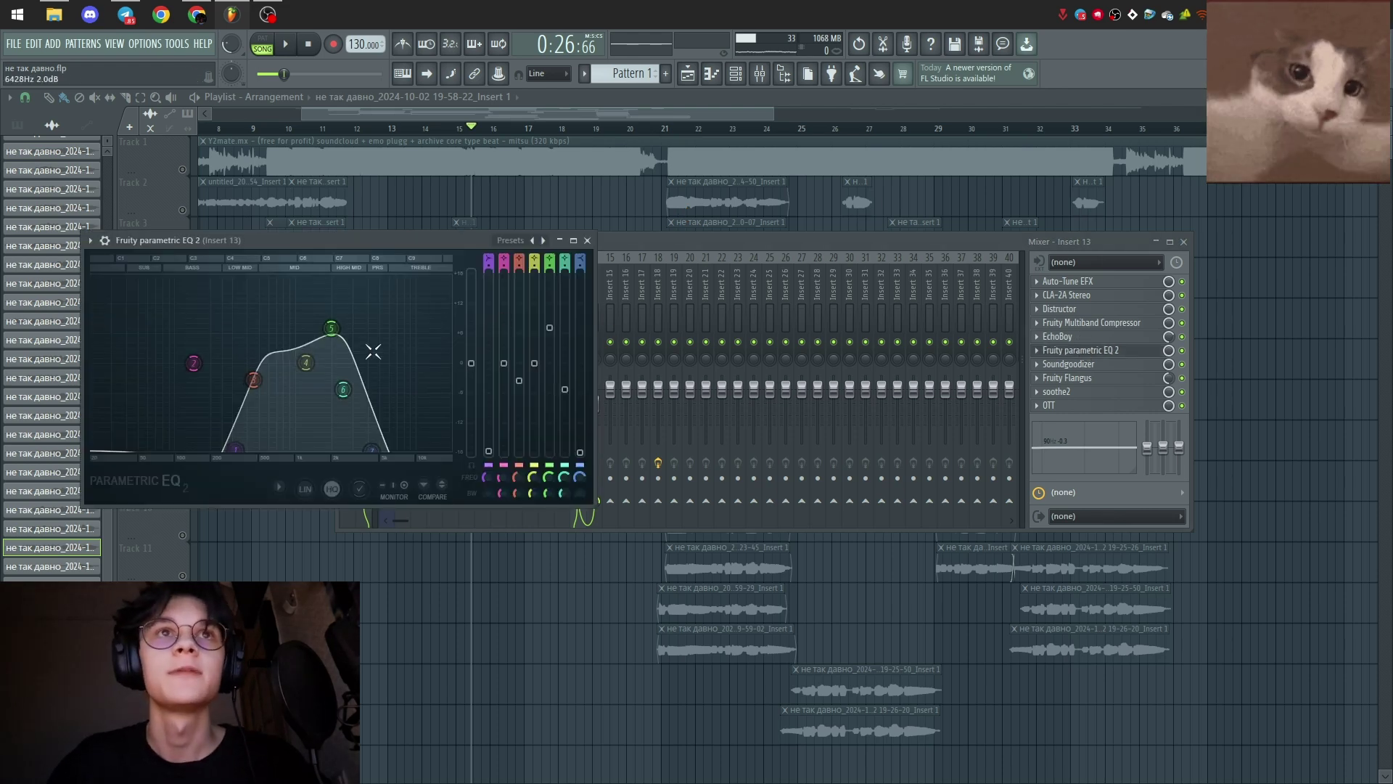
{"action": "left_click", "coordinate": [587, 240]}
Check the Soundgoodizer and Fruity Flangus settings on insert 13
{"action": "left_click", "coordinate": [1080, 364]}
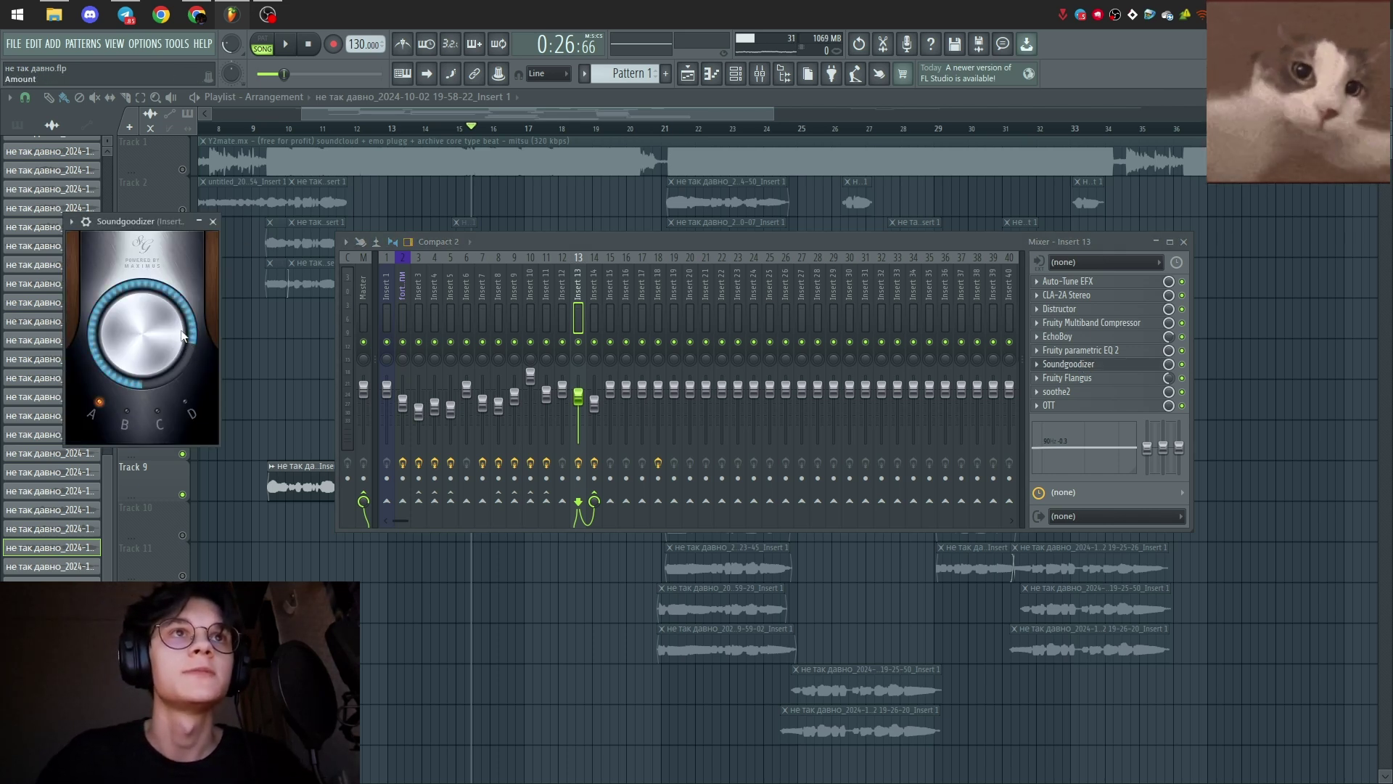
{"action": "left_click", "coordinate": [213, 221]}
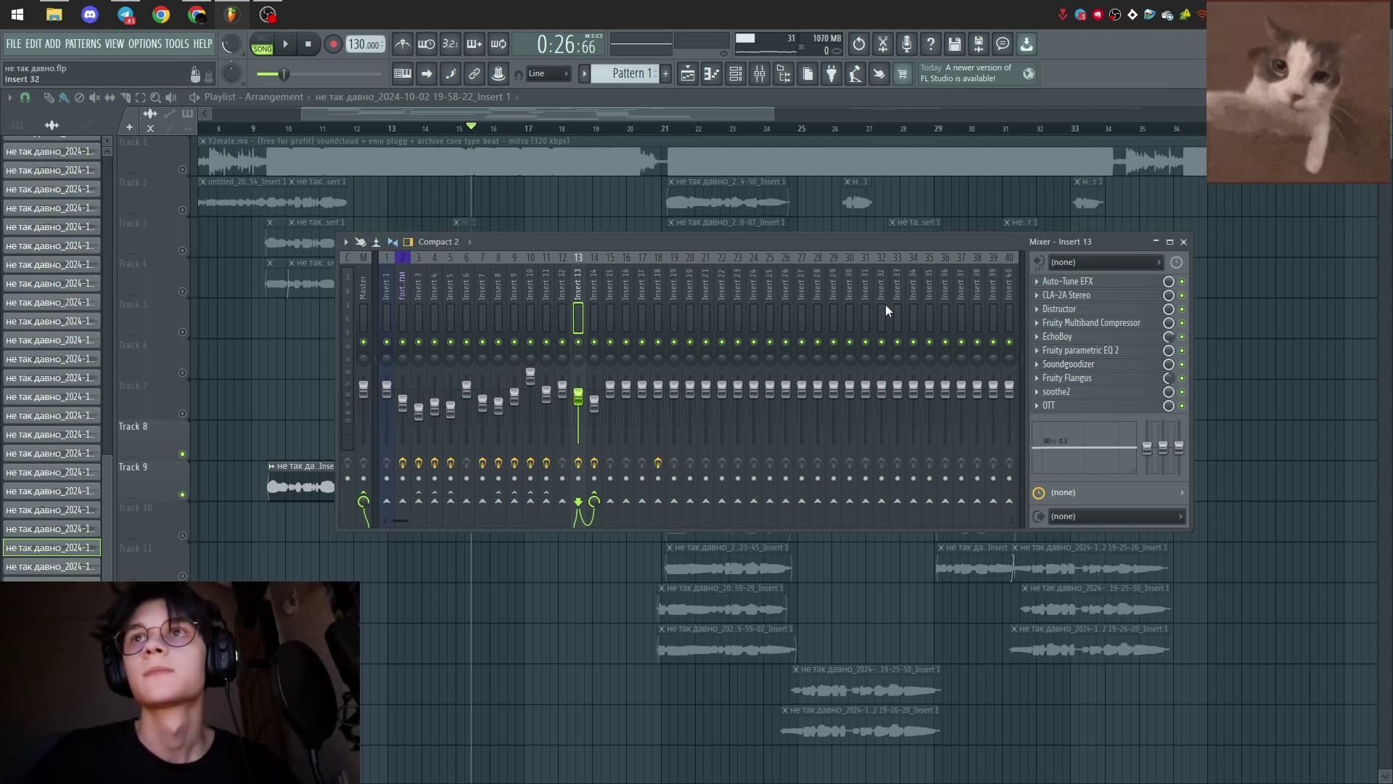
{"action": "left_click", "coordinate": [1067, 377]}
{"action": "left_click_drag", "start_coordinate": [247, 259], "coordinate": [387, 227]}
{"action": "left_click", "coordinate": [524, 234]}
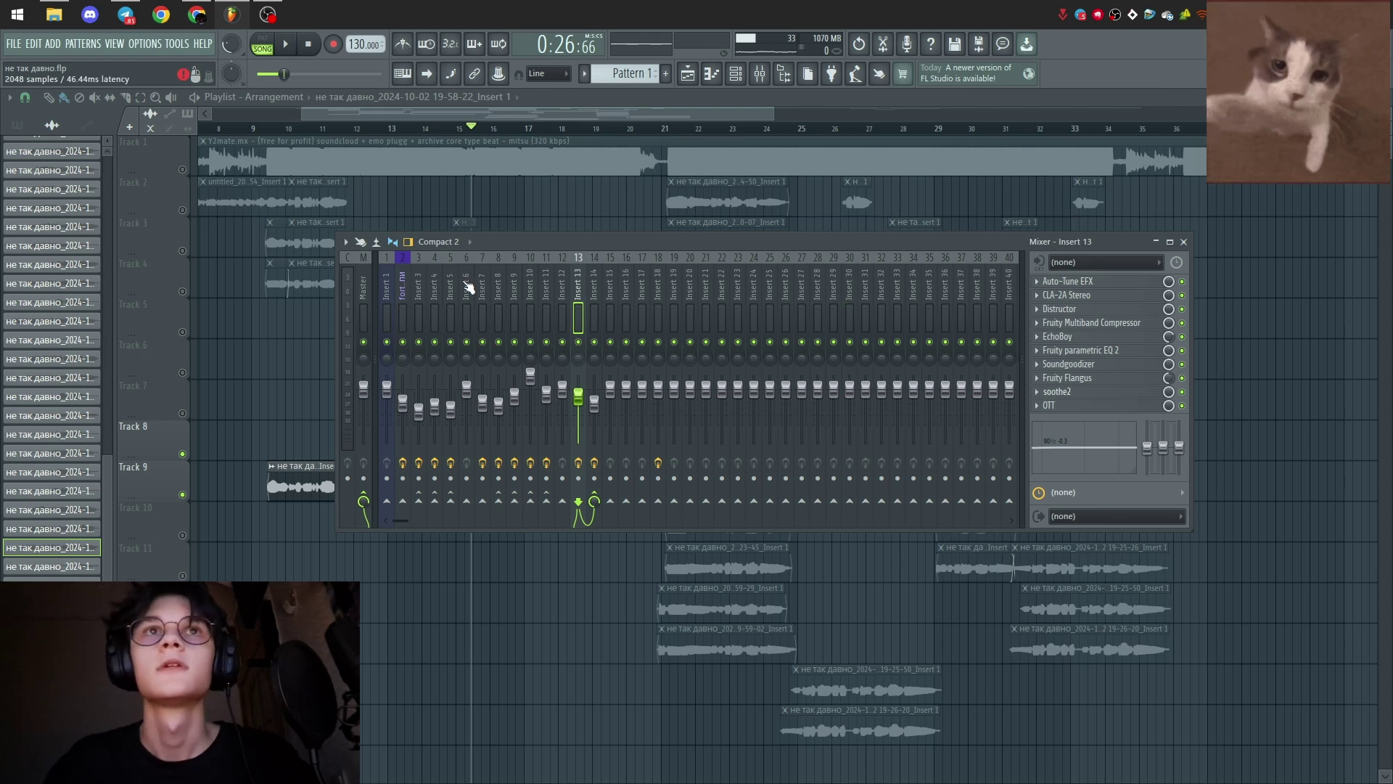
Examine the soothe2 curve and the OTT compressor settings at the end of insert 13's chain
{"action": "left_click", "coordinate": [1067, 391]}
{"action": "left_click_drag", "start_coordinate": [389, 219], "coordinate": [924, 126]}
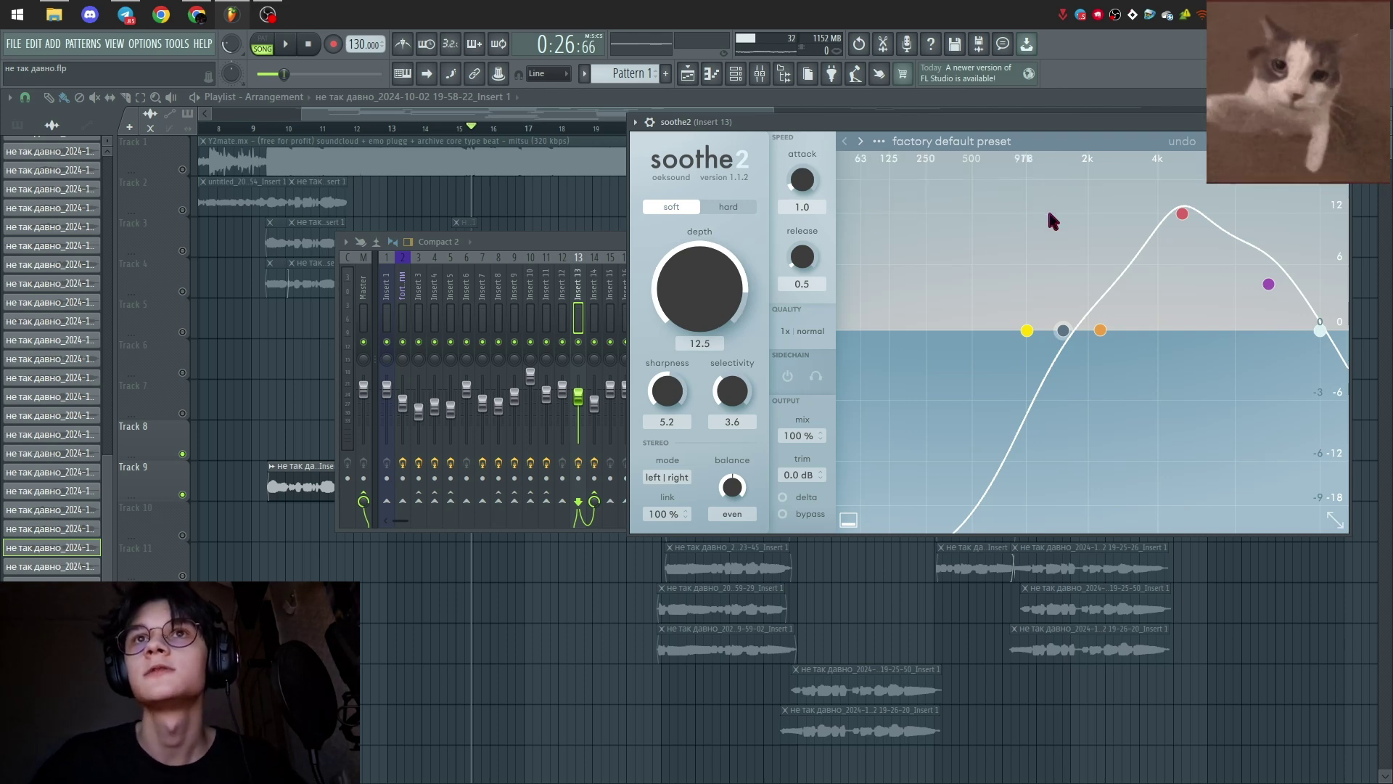
{"action": "left_click", "coordinate": [1342, 122]}
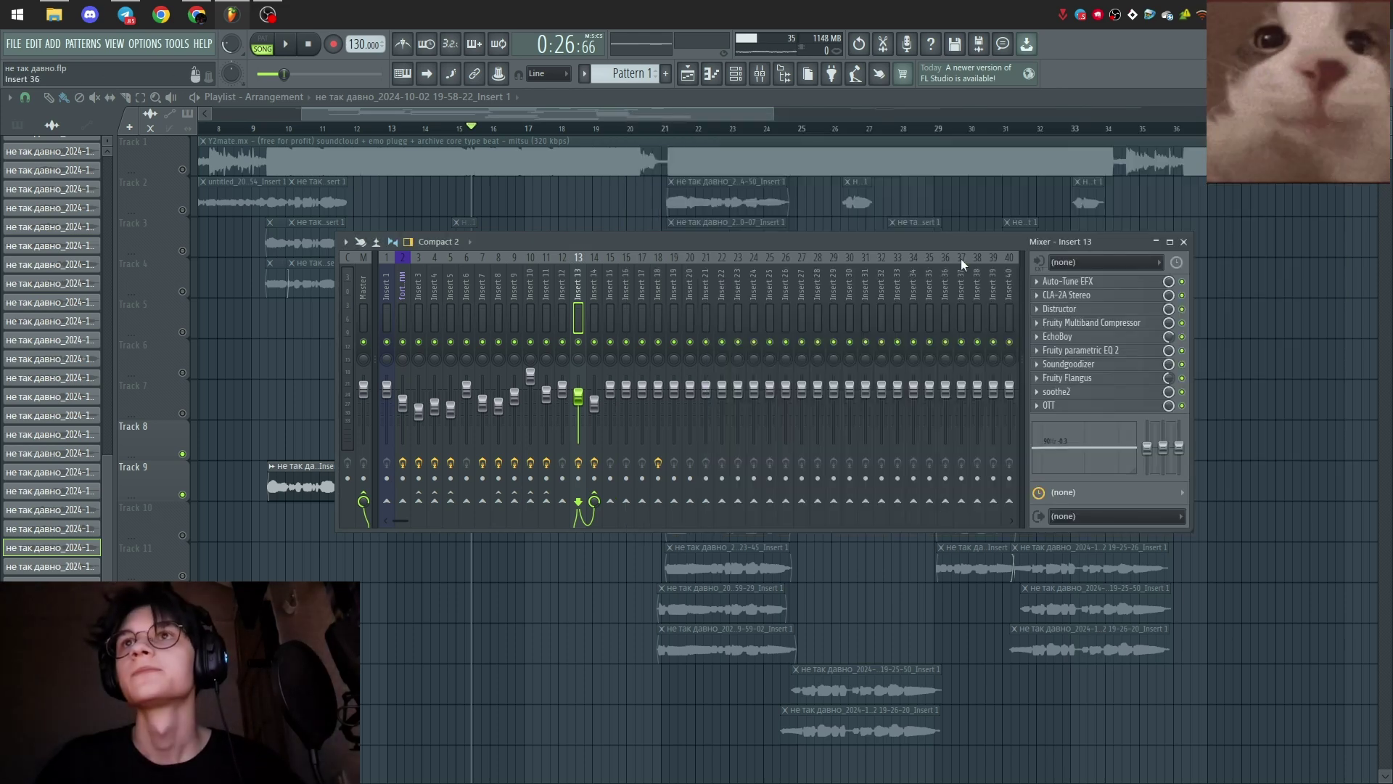
{"action": "left_click", "coordinate": [1081, 405]}
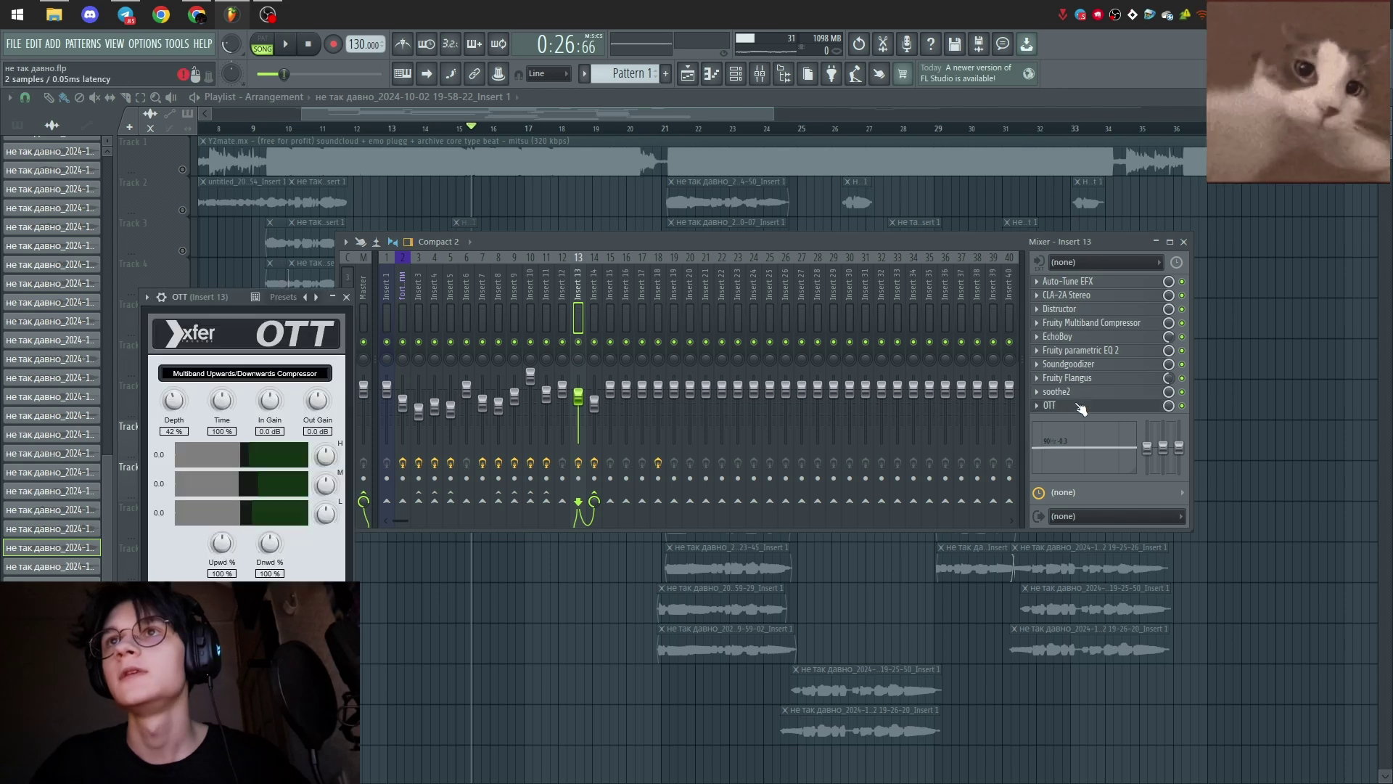
{"action": "left_click_drag", "start_coordinate": [210, 300], "coordinate": [881, 130]}
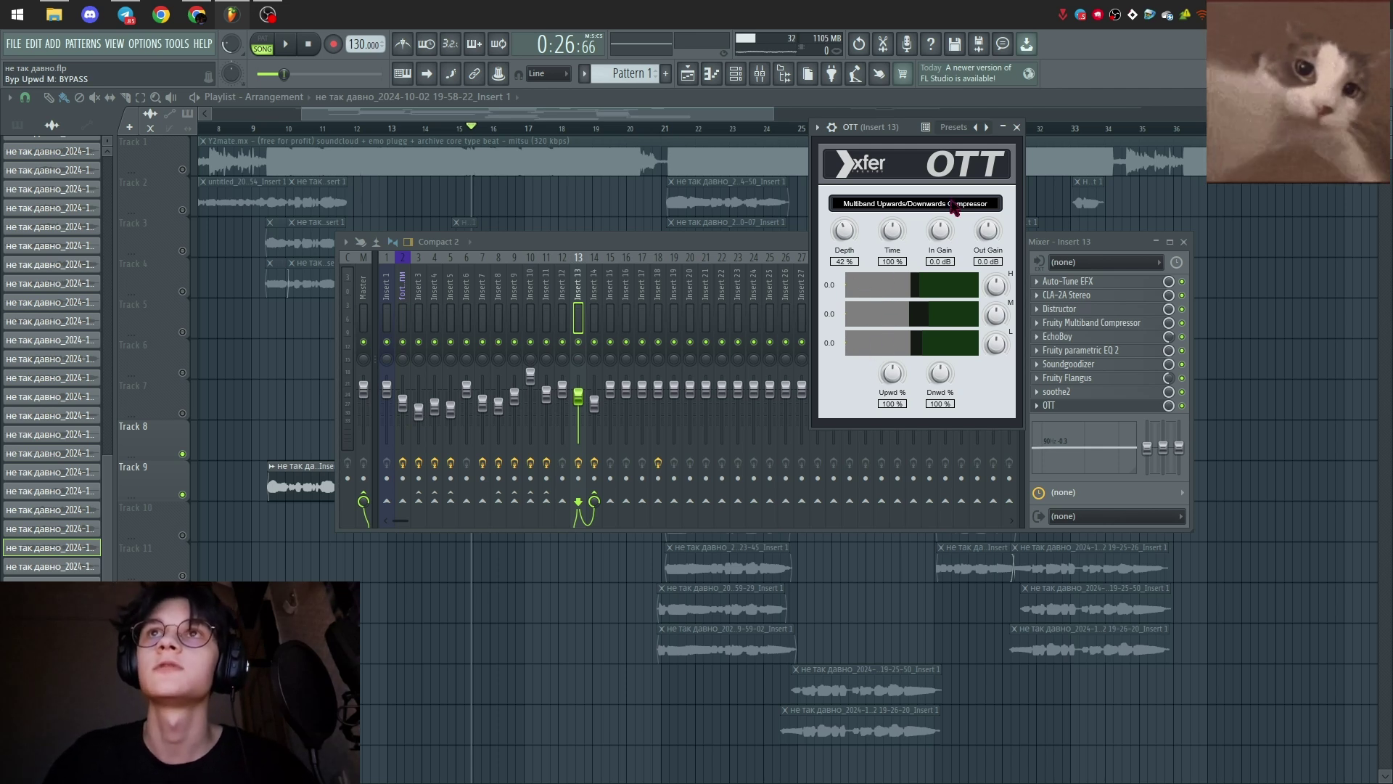
{"action": "left_click", "coordinate": [1016, 127]}
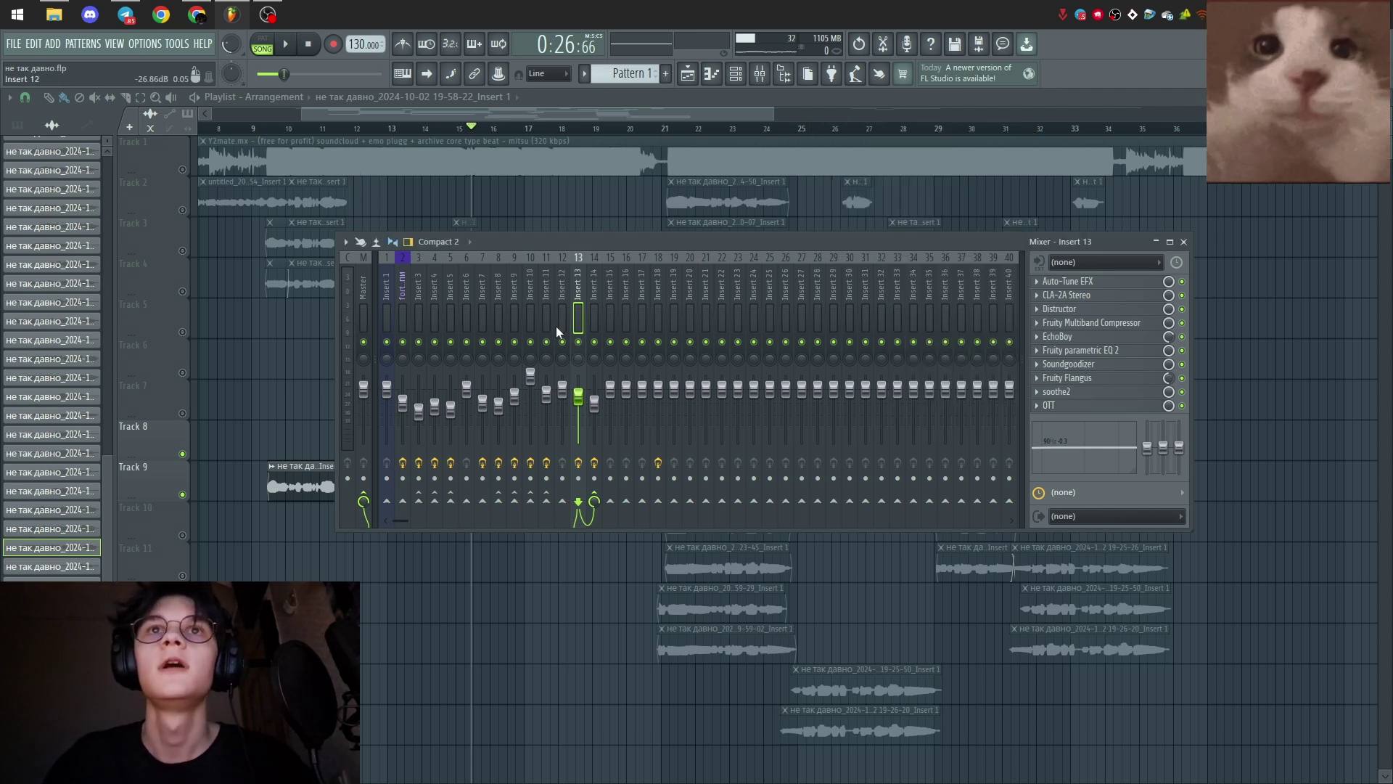
Compare the effect chains of inserts 13 and 14, and review the Little AlterBoy settings on insert 14
{"action": "left_click", "coordinate": [590, 306]}
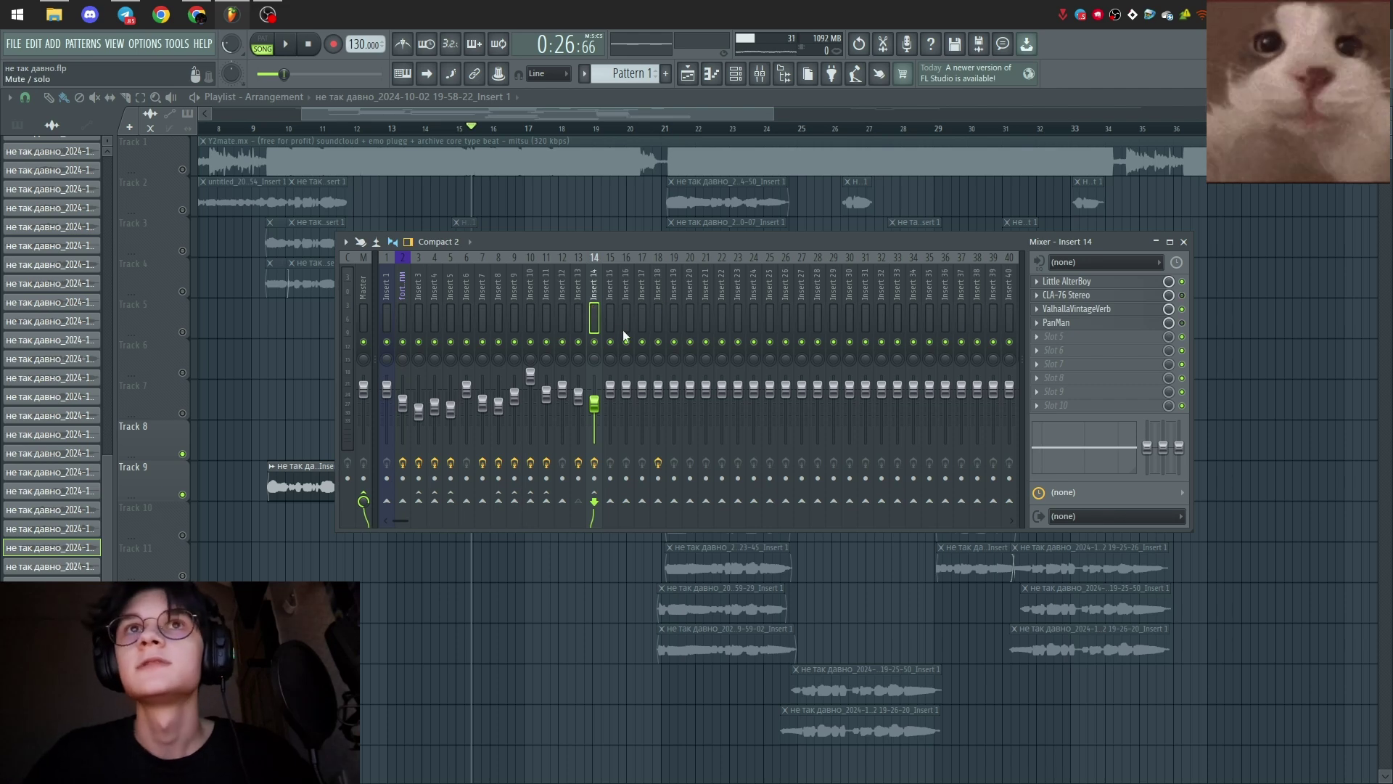
{"action": "left_click", "coordinate": [583, 319]}
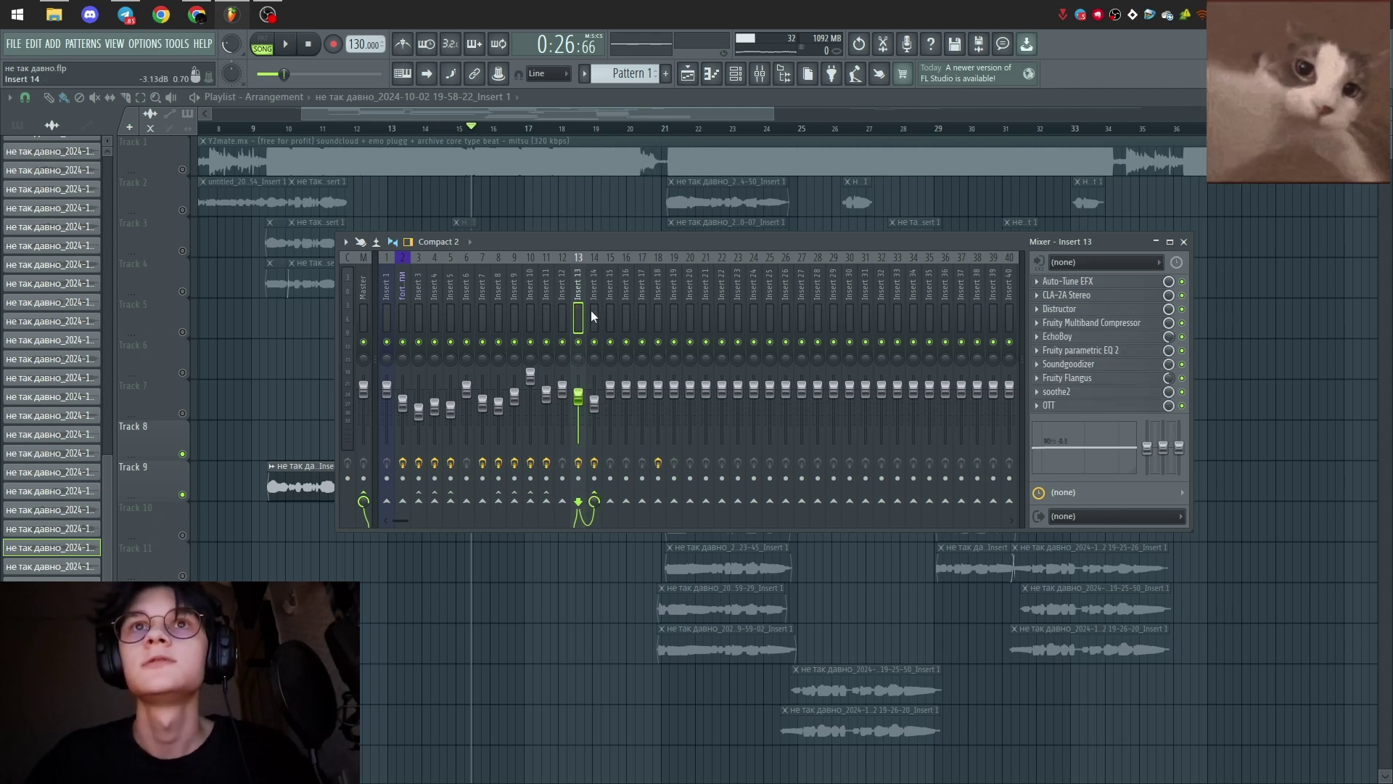
{"action": "left_click", "coordinate": [594, 315]}
{"action": "left_click", "coordinate": [1089, 282]}
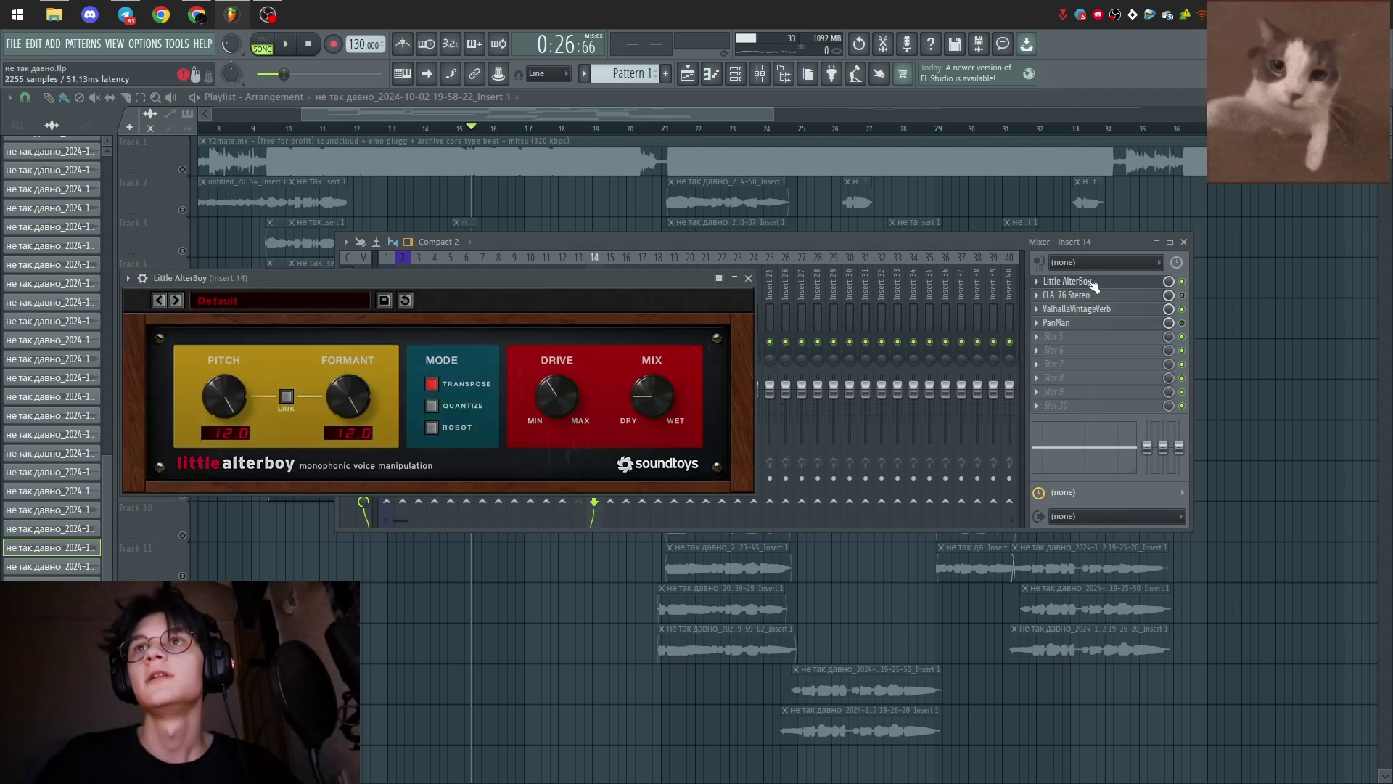
{"action": "left_click_drag", "start_coordinate": [606, 271], "coordinate": [844, 198]}
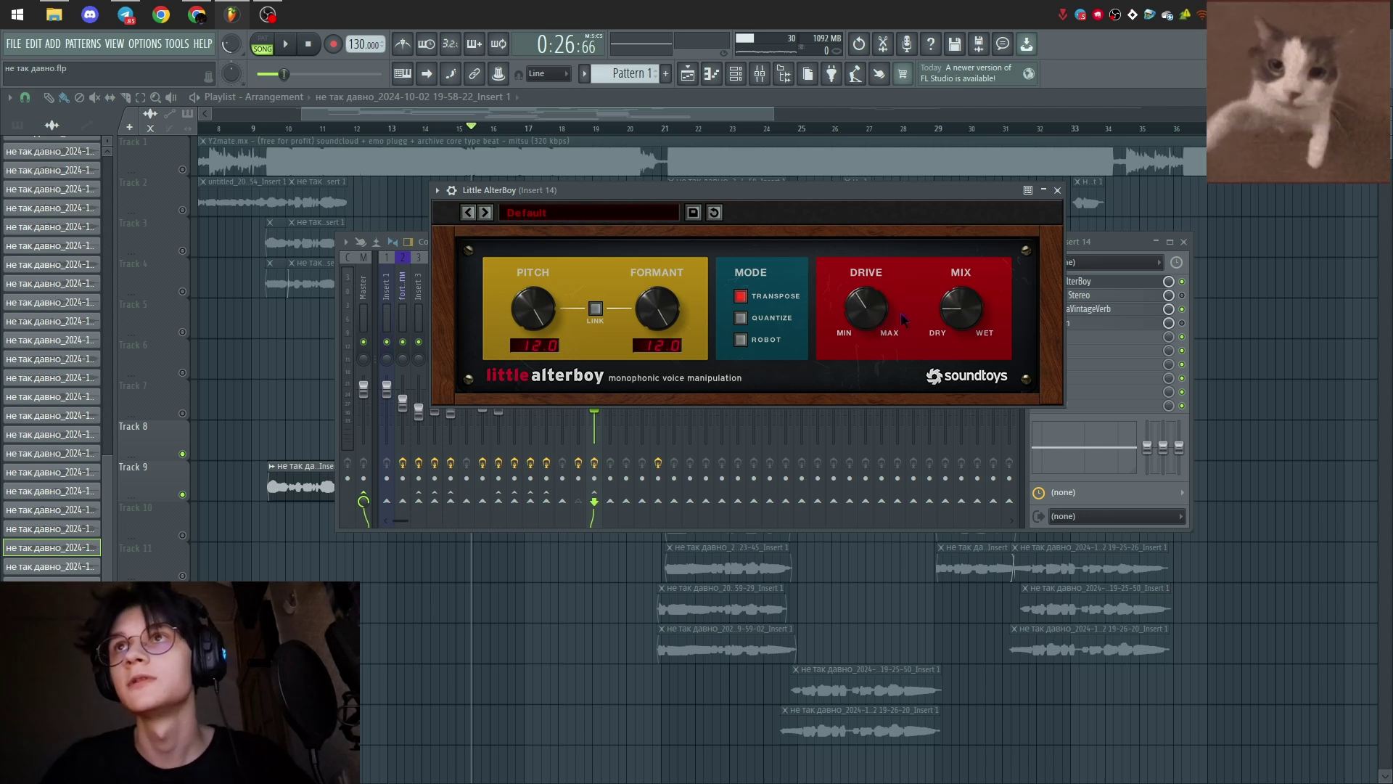
{"action": "left_click_drag", "start_coordinate": [773, 190], "coordinate": [848, 183]}
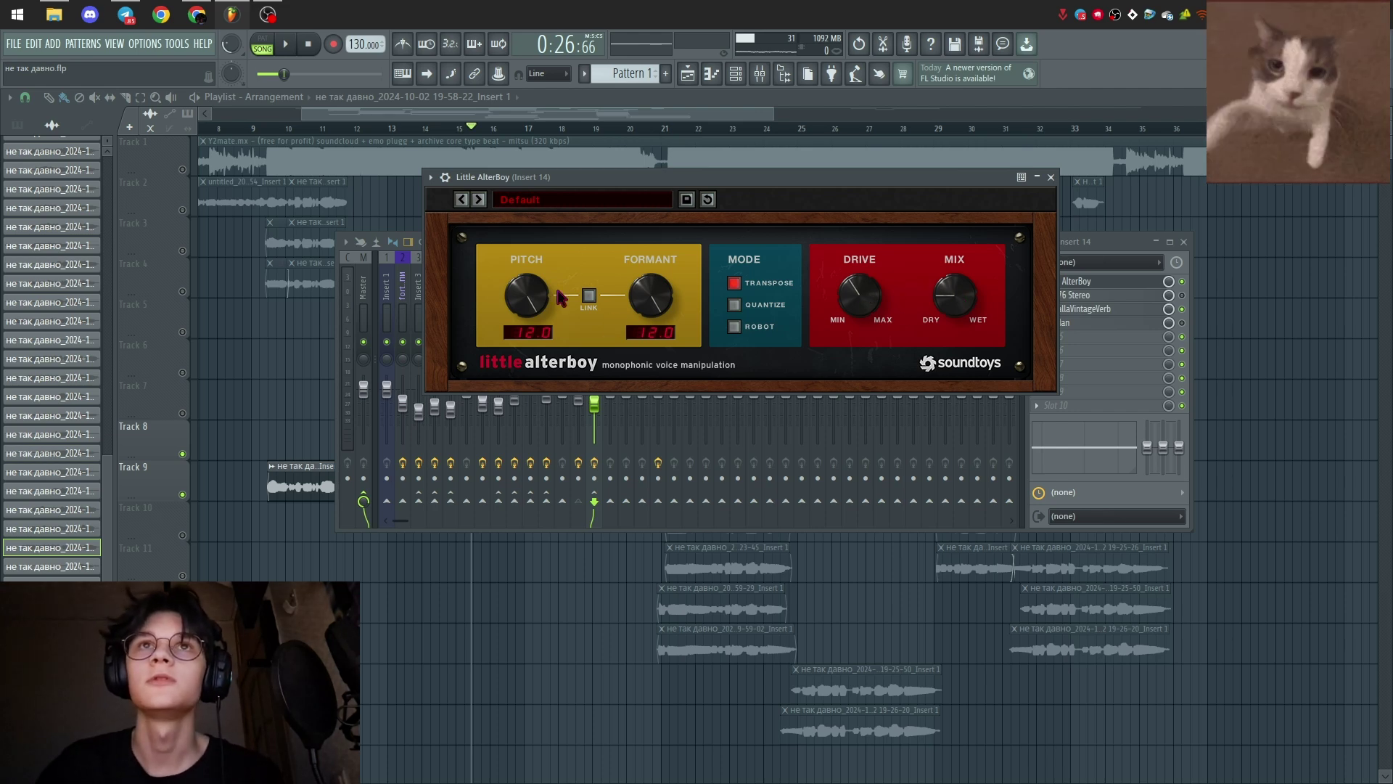
{"action": "left_click", "coordinate": [1052, 178]}
Review the ValhallaVintageVerb reverb settings on insert 14
{"action": "left_click", "coordinate": [1081, 310]}
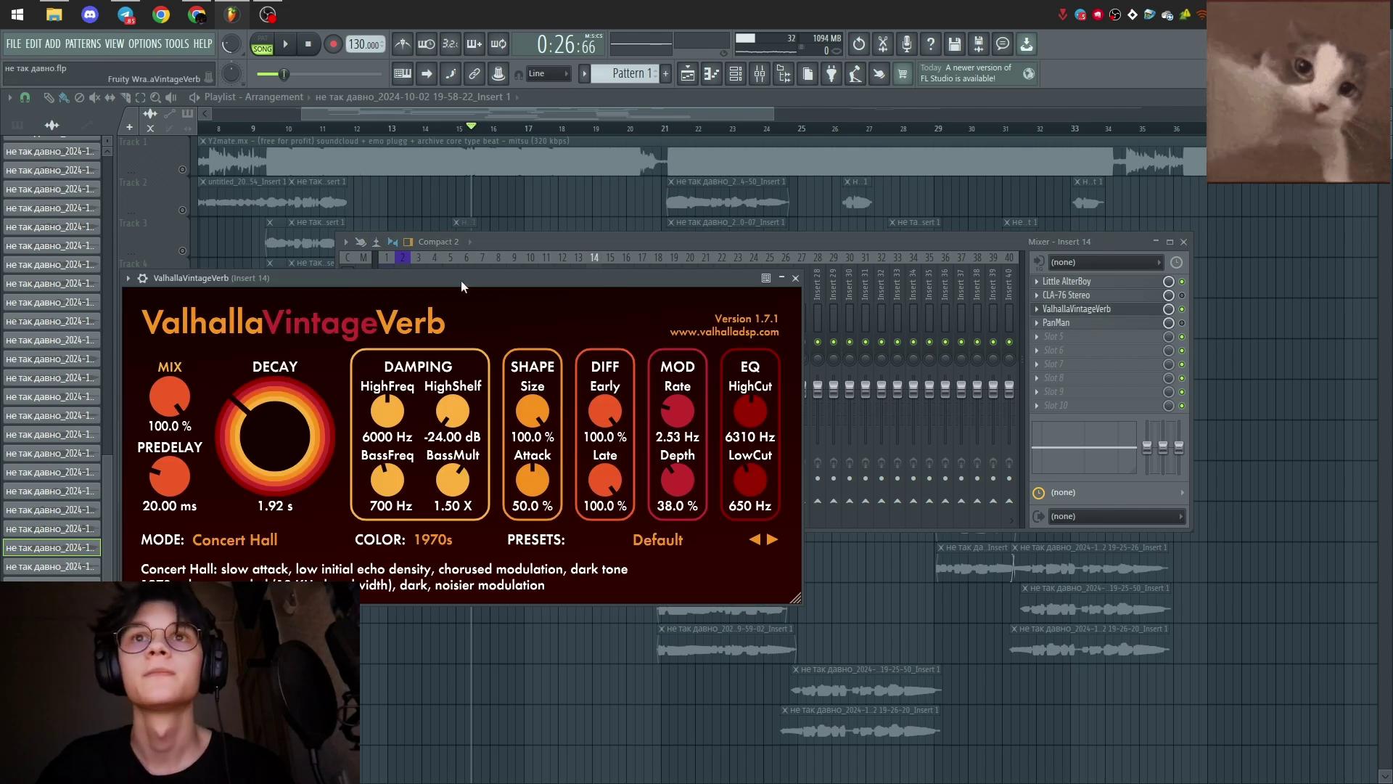
{"action": "left_click_drag", "start_coordinate": [462, 282], "coordinate": [848, 138]}
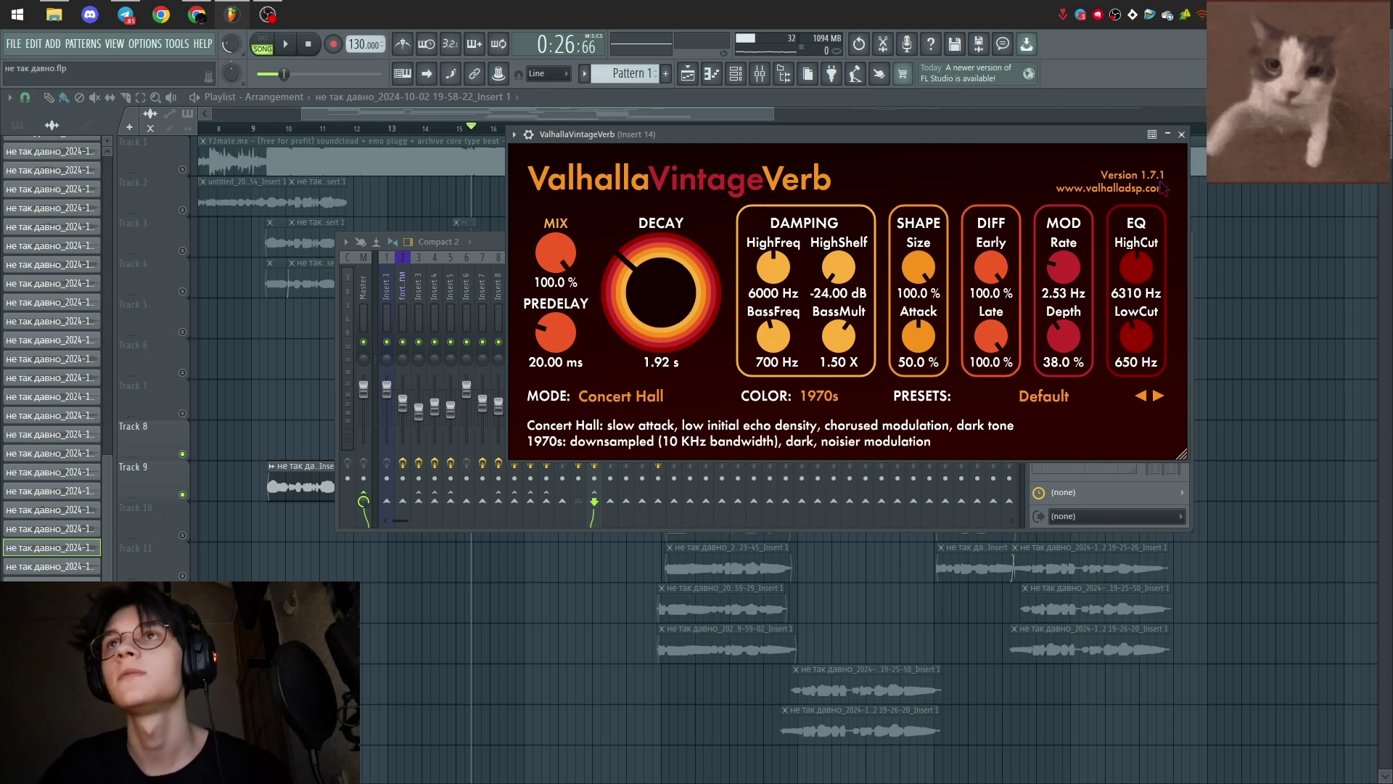
{"action": "left_click", "coordinate": [1181, 135]}
Inspect the Pro-Q 3 equalizer bands on insert 18
{"action": "left_click", "coordinate": [655, 301]}
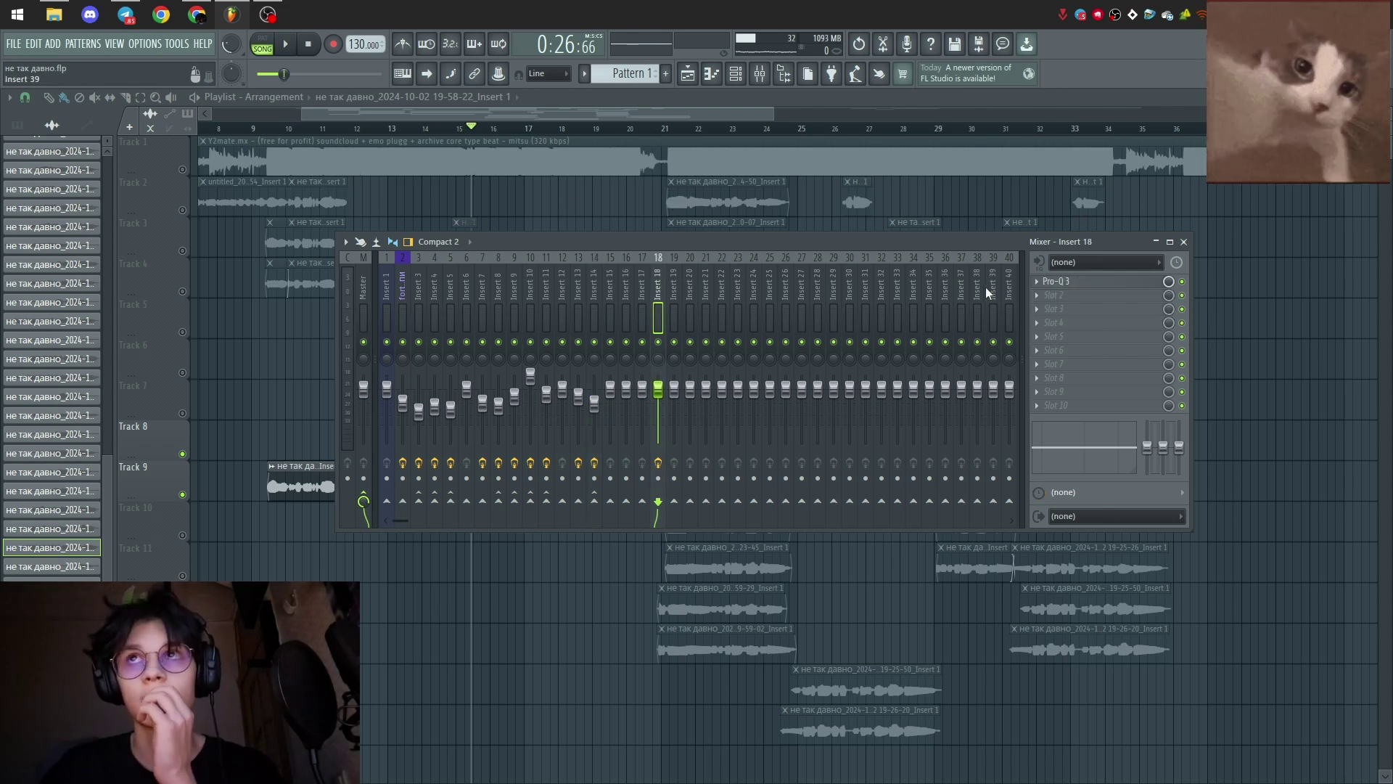
{"action": "left_click", "coordinate": [1059, 282]}
{"action": "left_click_drag", "start_coordinate": [463, 283], "coordinate": [629, 272]}
{"action": "mouse_move", "coordinate": [506, 387]}
{"action": "mouse_move", "coordinate": [486, 498]}
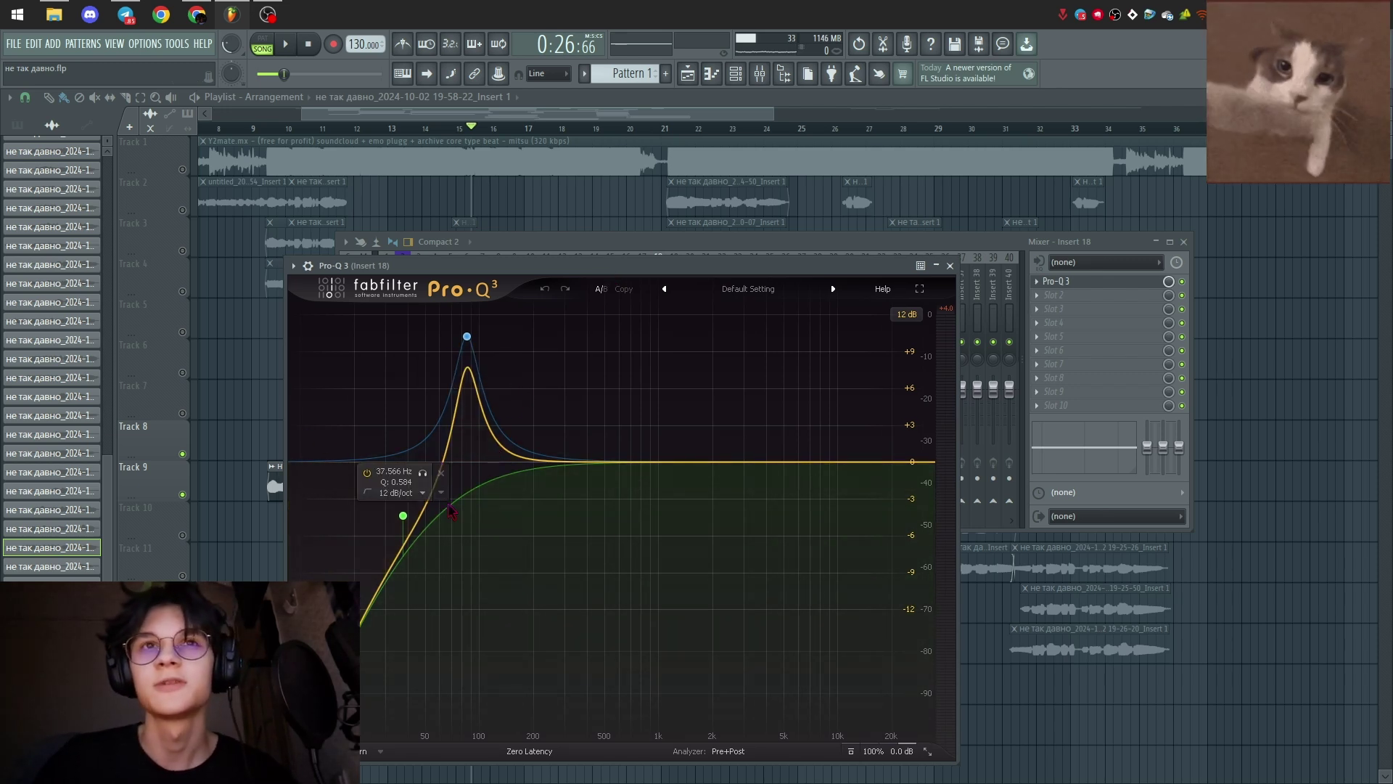
Close the equalizer and the mixer, and audition the full arrangement from about bar 17
{"action": "left_click", "coordinate": [950, 266]}
{"action": "left_click", "coordinate": [1187, 243]}
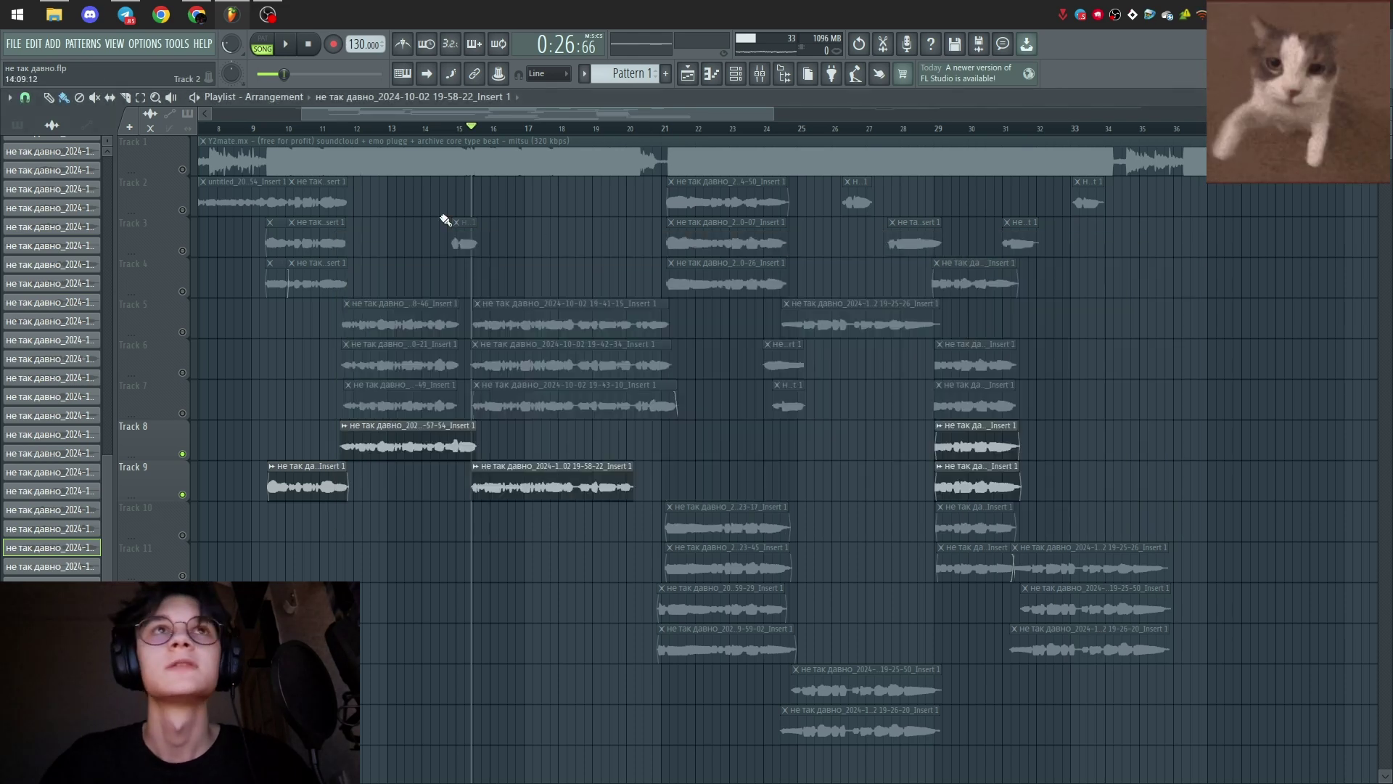
{"action": "left_click", "coordinate": [530, 129]}
{"action": "key", "text": "space"}
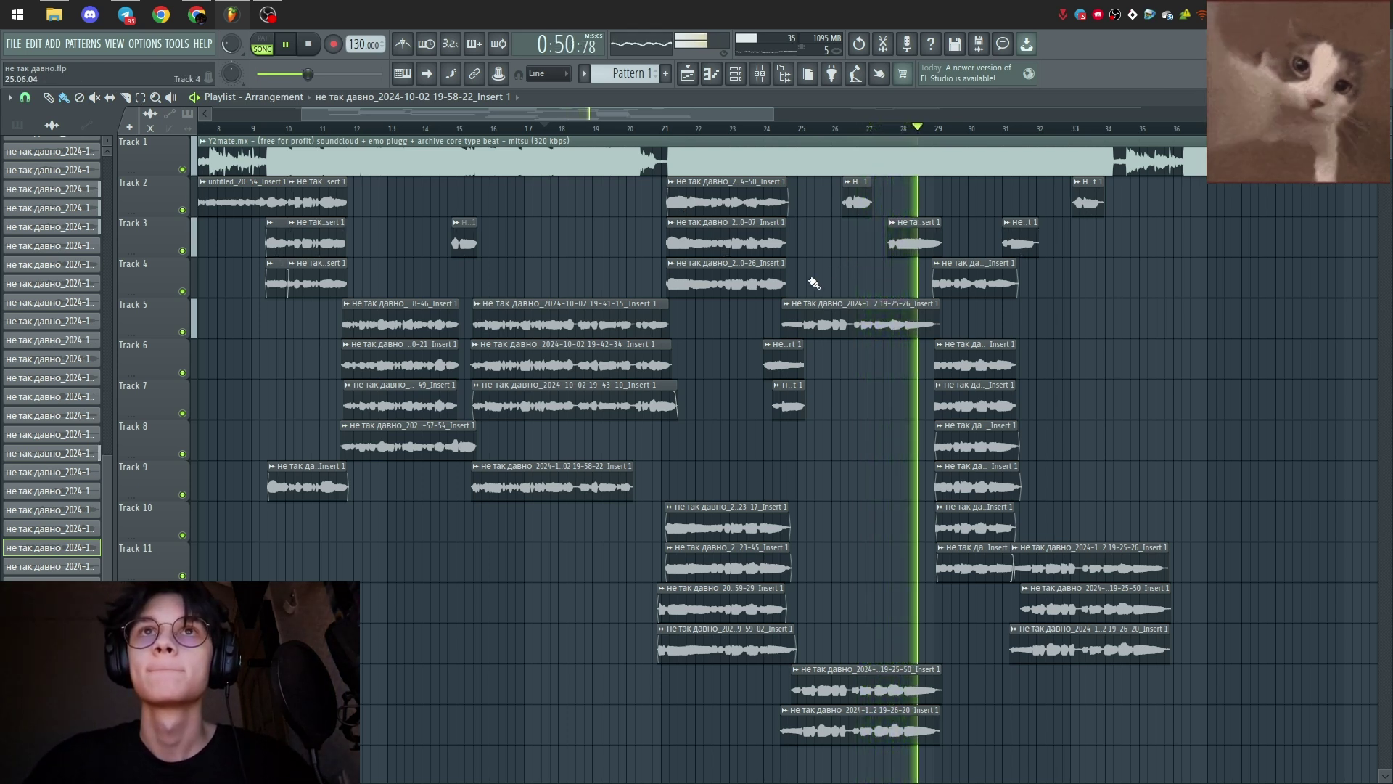
{"action": "key", "text": "space"}
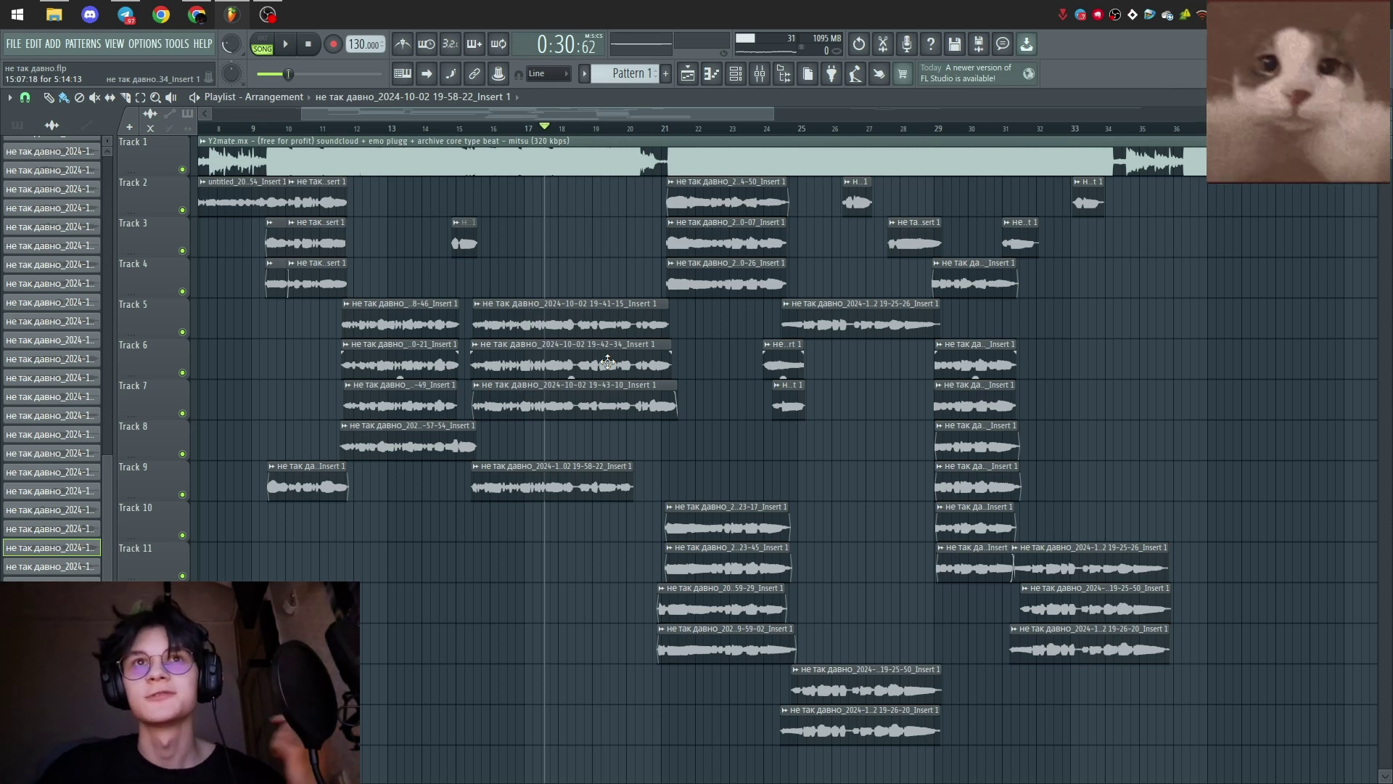
Check the channel settings and mixer routing of the long vocal clips starting near bar 15 on Tracks 6 and 7
{"action": "double_click", "coordinate": [607, 361]}
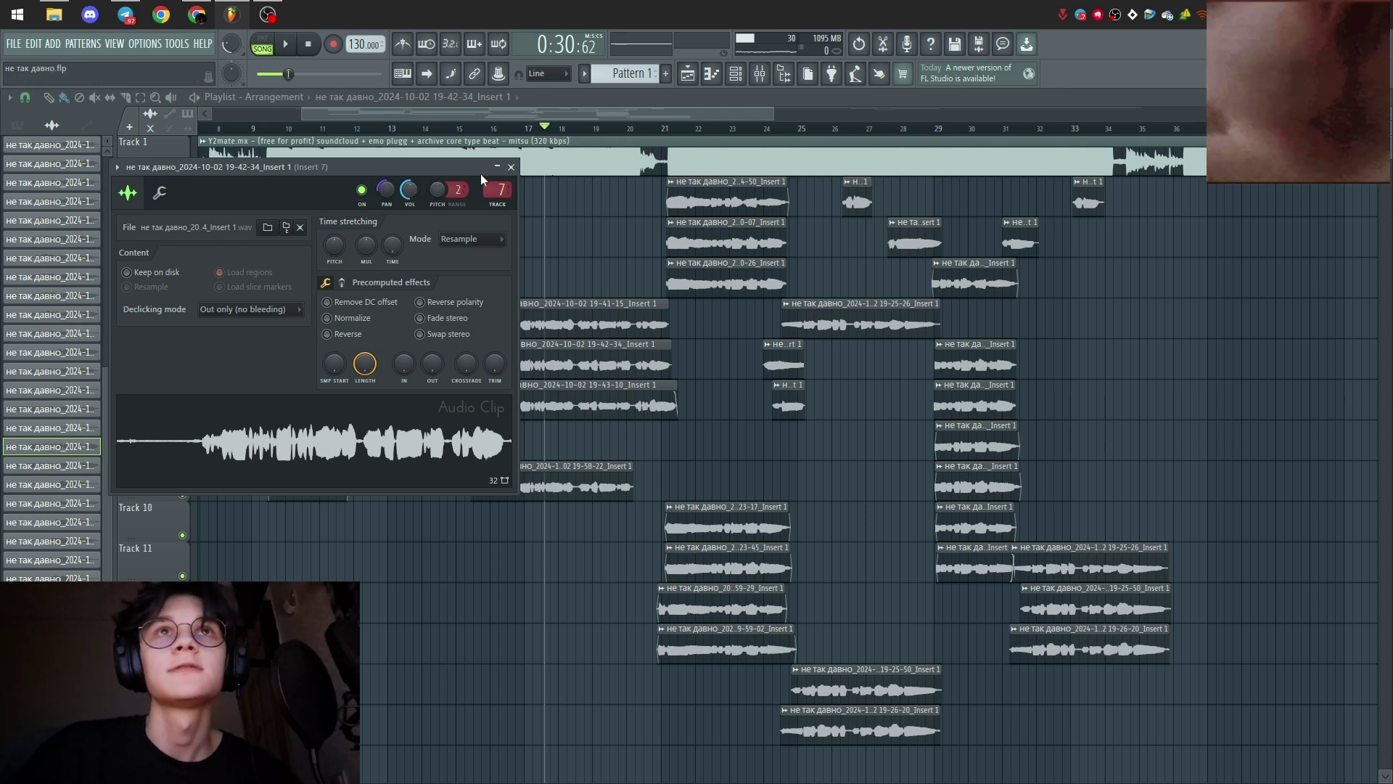
{"action": "left_click", "coordinate": [512, 167]}
{"action": "double_click", "coordinate": [551, 392]}
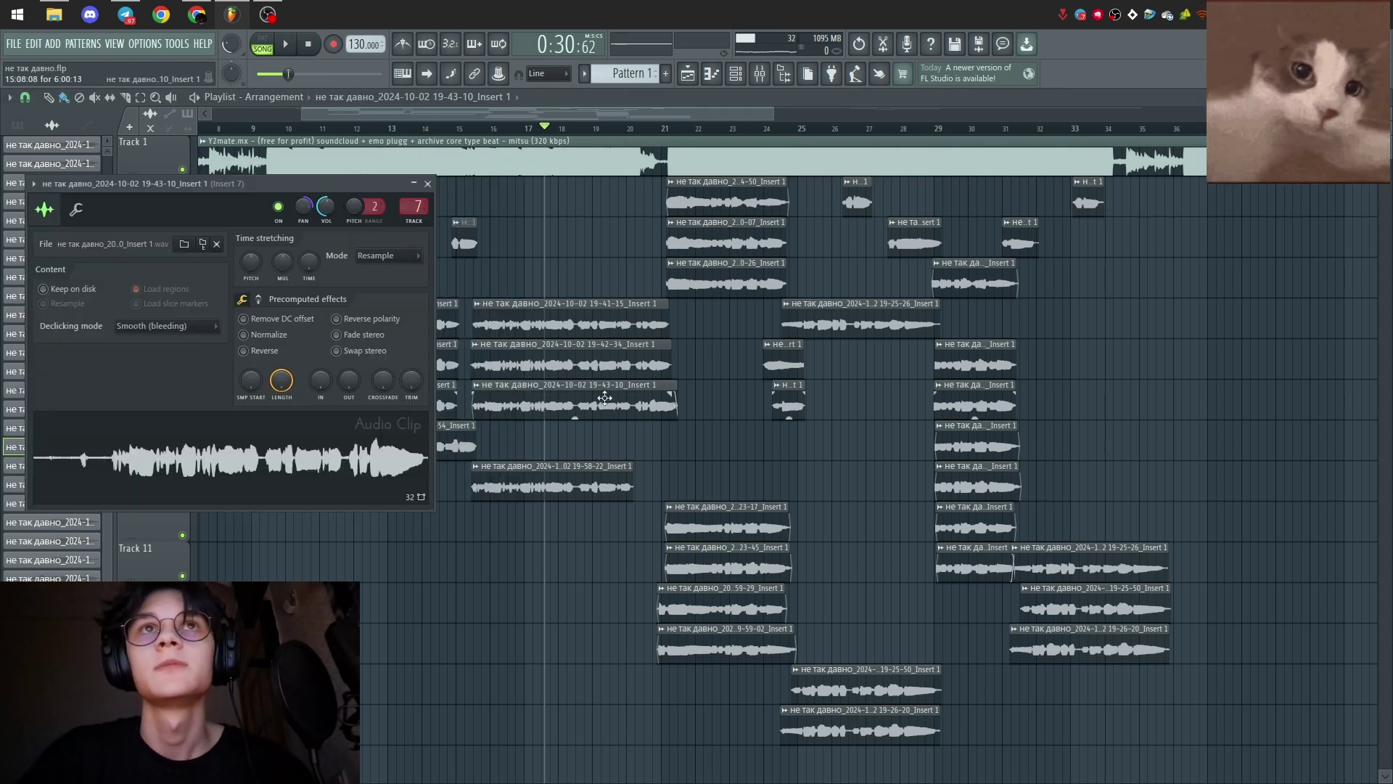
{"action": "left_click", "coordinate": [434, 181]}
{"action": "left_click_drag", "start_coordinate": [632, 257], "coordinate": [559, 365]}
{"action": "scroll", "coordinate": [563, 336], "scroll_direction": "left", "scroll_amount": 8}
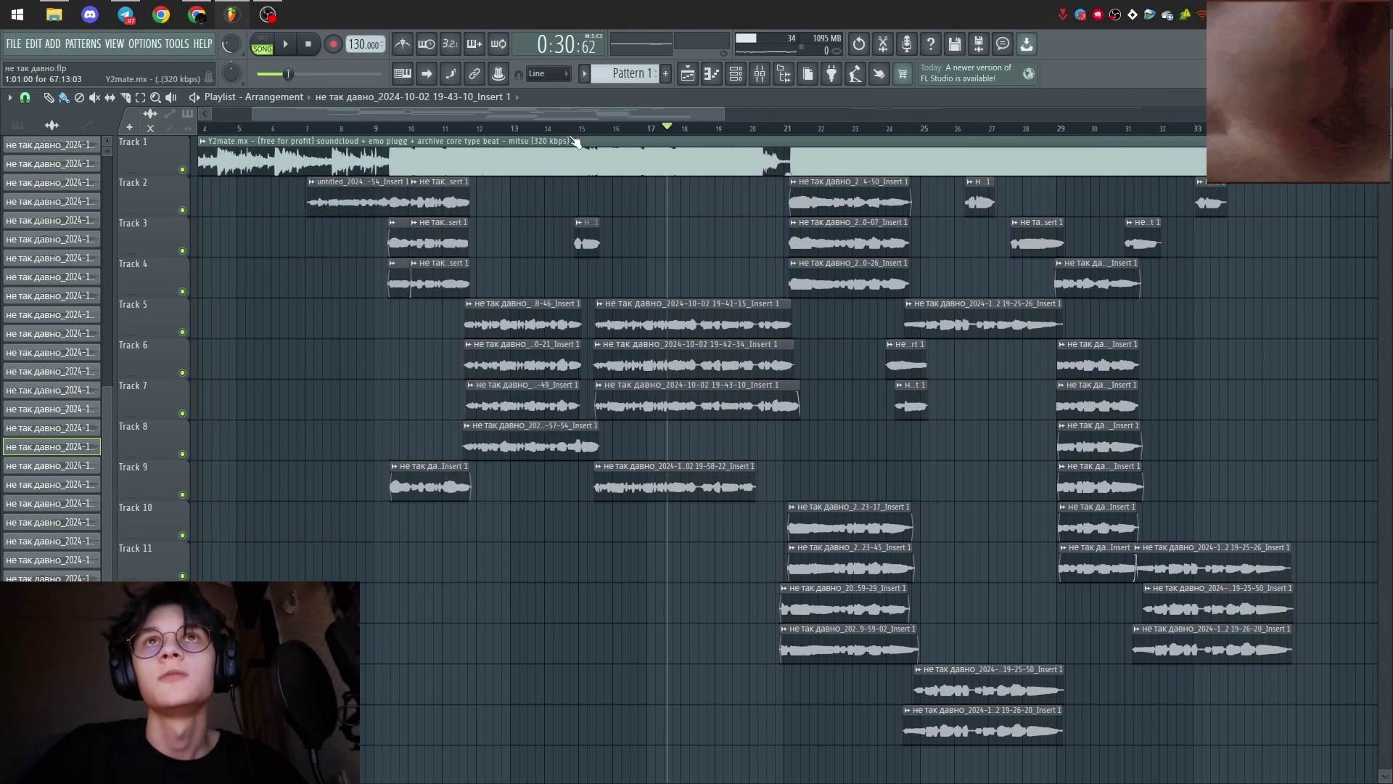
Check the short vocal clip just before bar 15 on Track 3, and play the arrangement from that point
{"action": "left_click", "coordinate": [570, 131]}
{"action": "double_click", "coordinate": [588, 241]}
{"action": "key", "text": "Escape"}
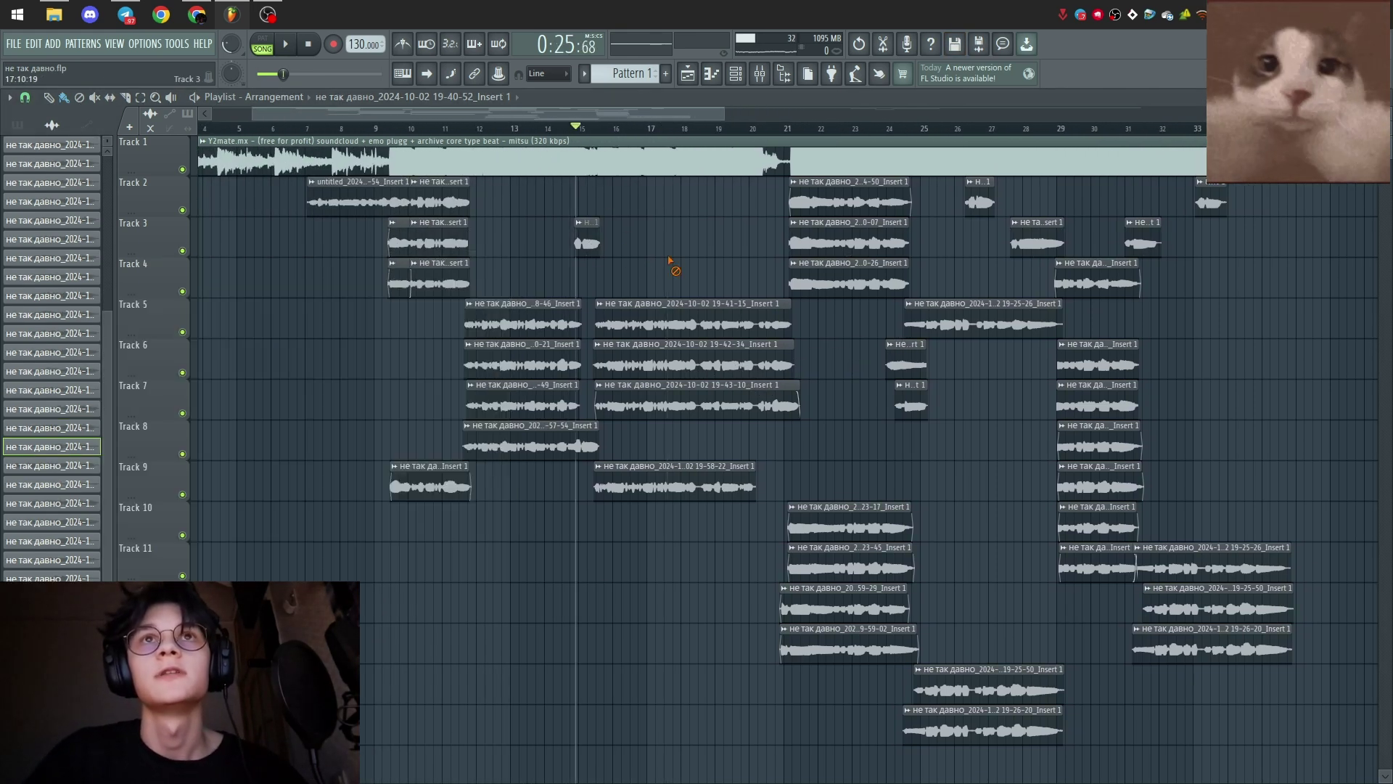
{"action": "key", "text": "space"}
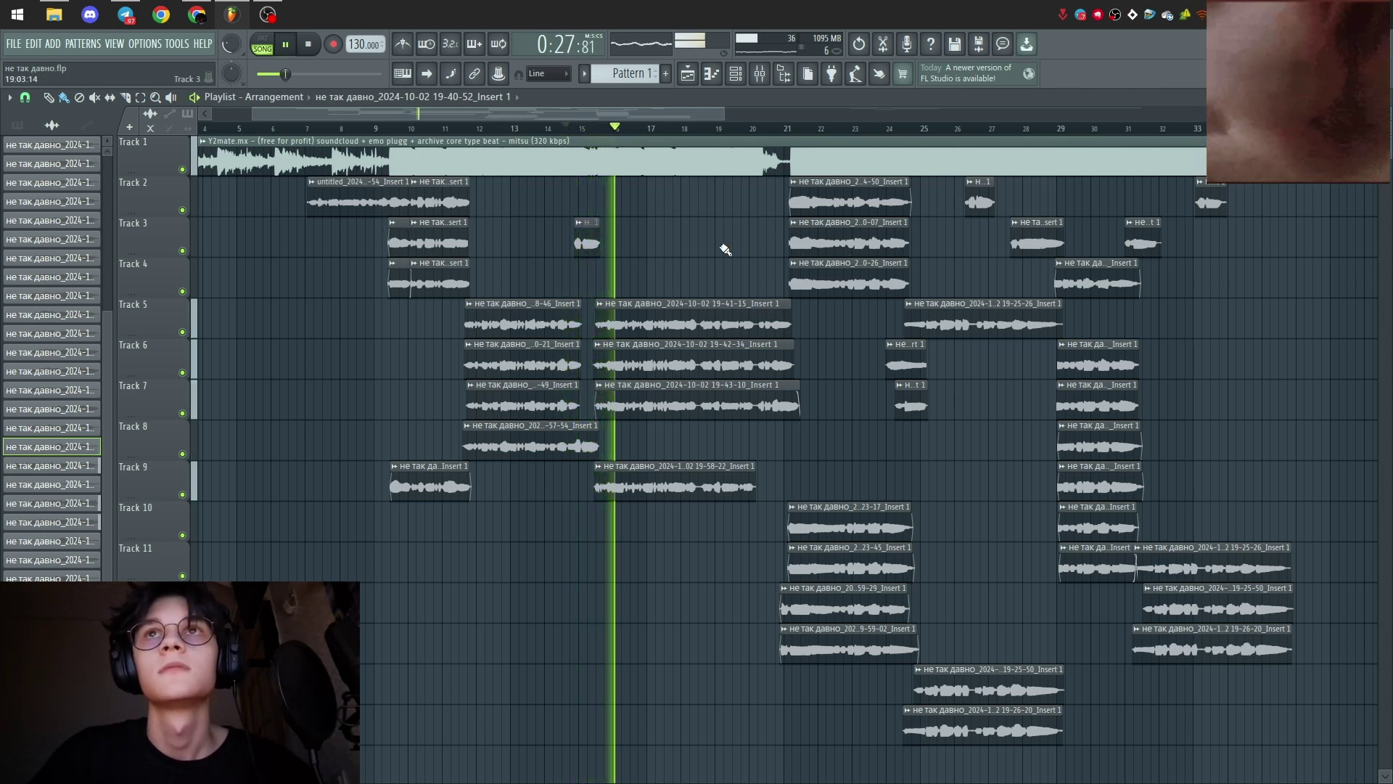
Audition the vocals from about bar 26 with the Track 1 beat muted, and unmute the beat
{"action": "scroll", "coordinate": [782, 190], "scroll_direction": "right", "scroll_amount": 6}
{"action": "left_click", "coordinate": [726, 129]}
{"action": "left_click", "coordinate": [183, 169]}
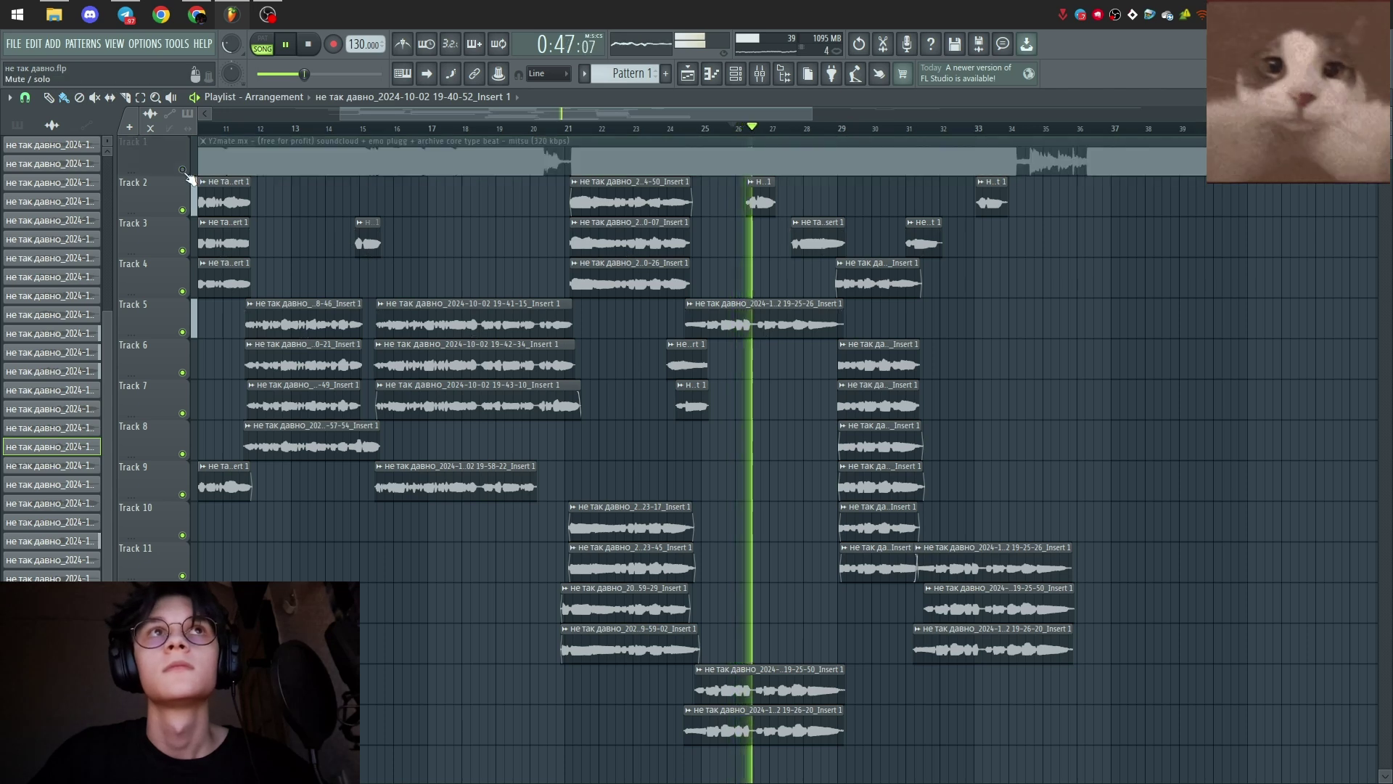
{"action": "scroll", "coordinate": [494, 243], "scroll_direction": "right", "scroll_amount": 6}
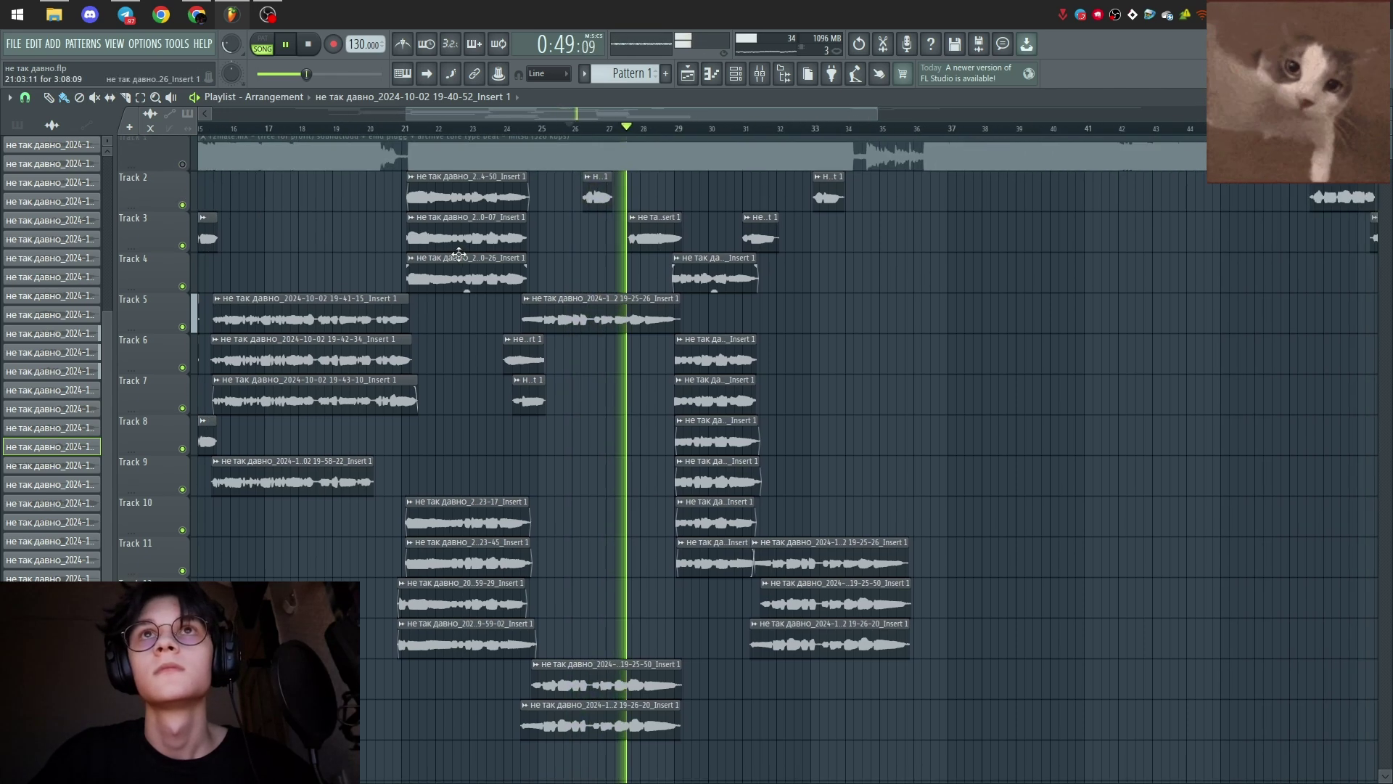
{"action": "left_click", "coordinate": [182, 168]}
Listen through the rest of the vocal section to about bar 36, stop playback, and switch to OBS
{"action": "scroll", "coordinate": [522, 232], "scroll_direction": "right", "scroll_amount": 3}
{"action": "scroll", "coordinate": [740, 294], "scroll_direction": "right", "scroll_amount": 1}
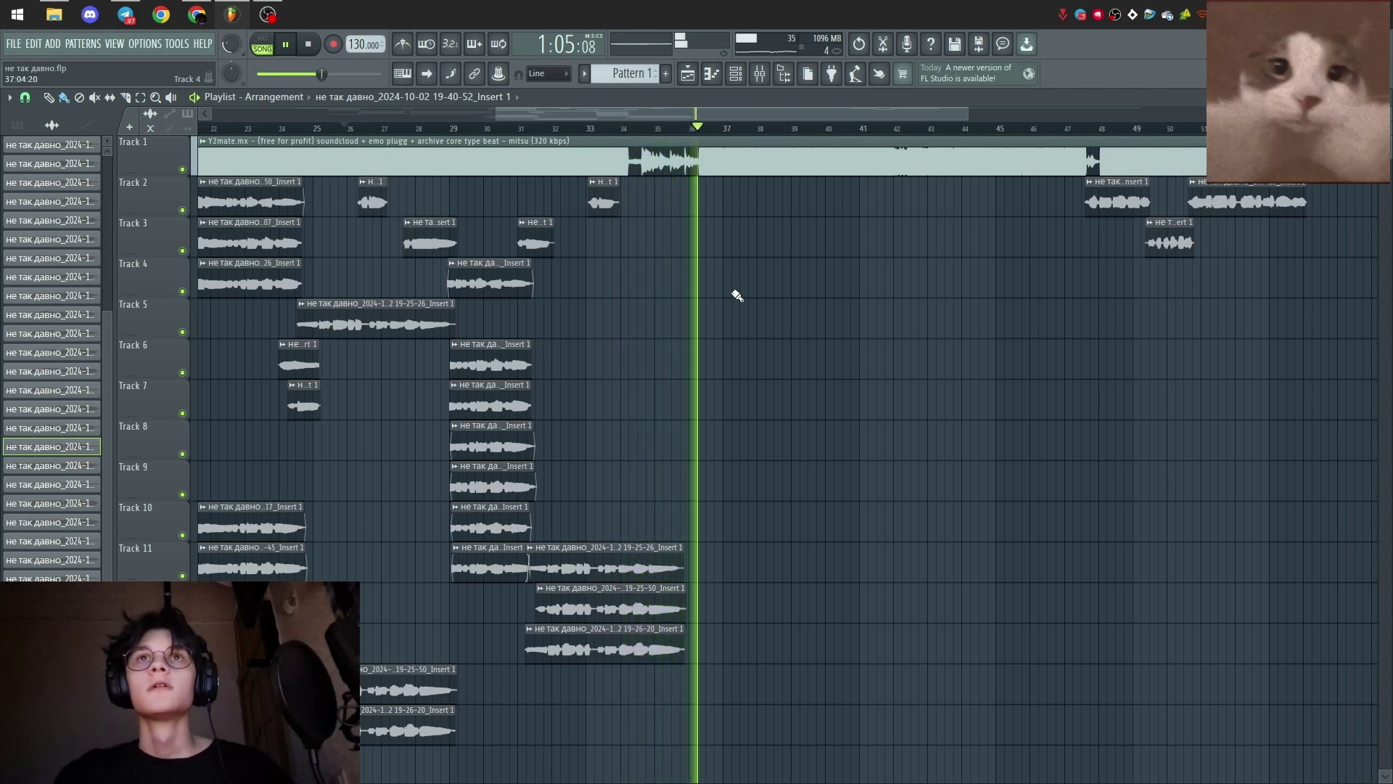
{"action": "key", "text": "space"}
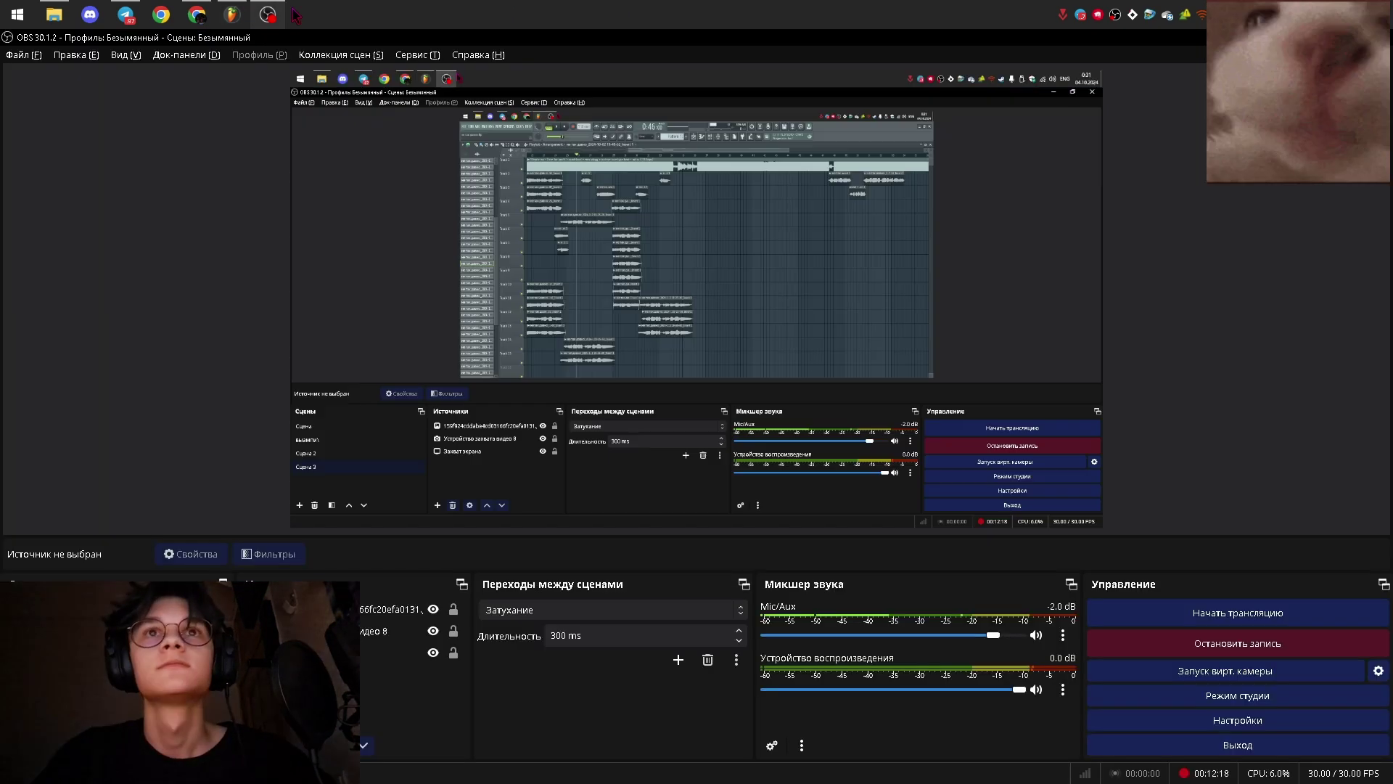
{"action": "left_click", "coordinate": [268, 14]}
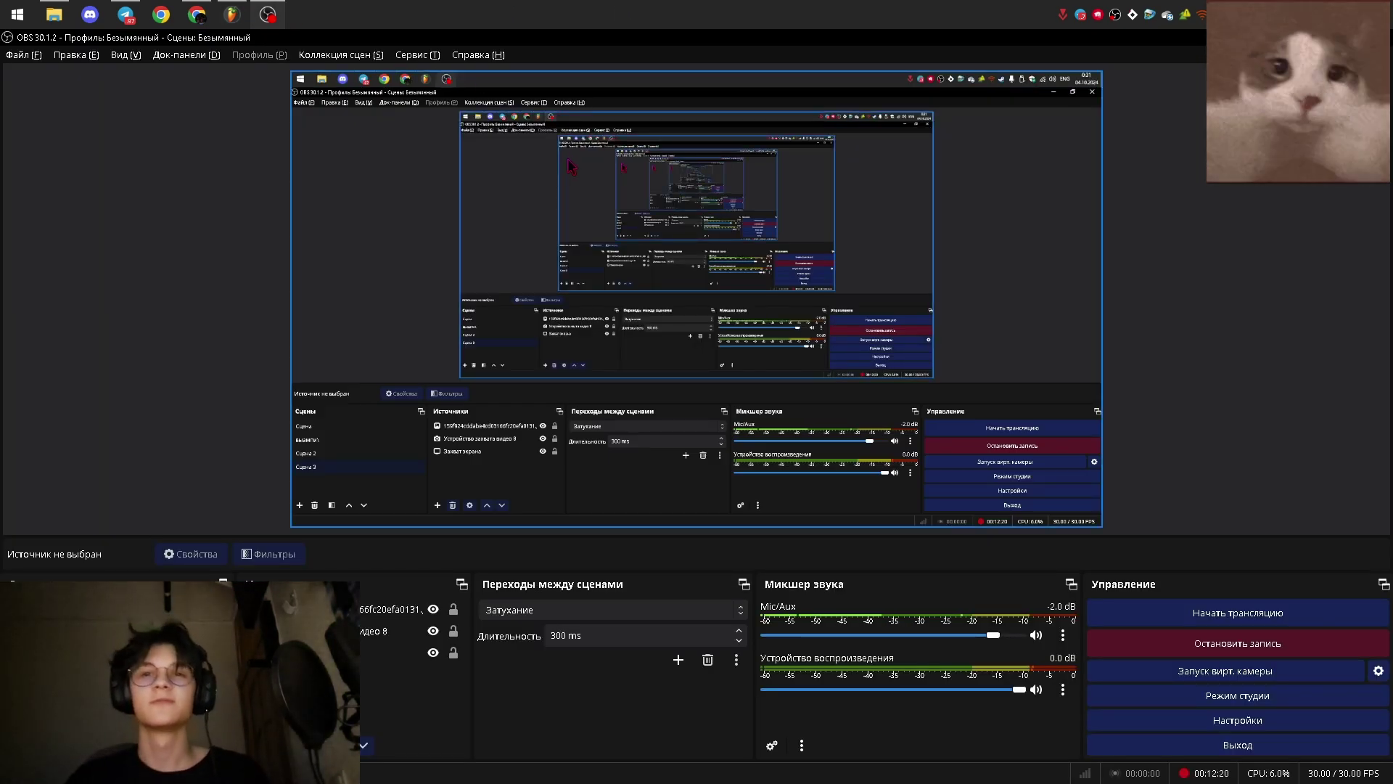